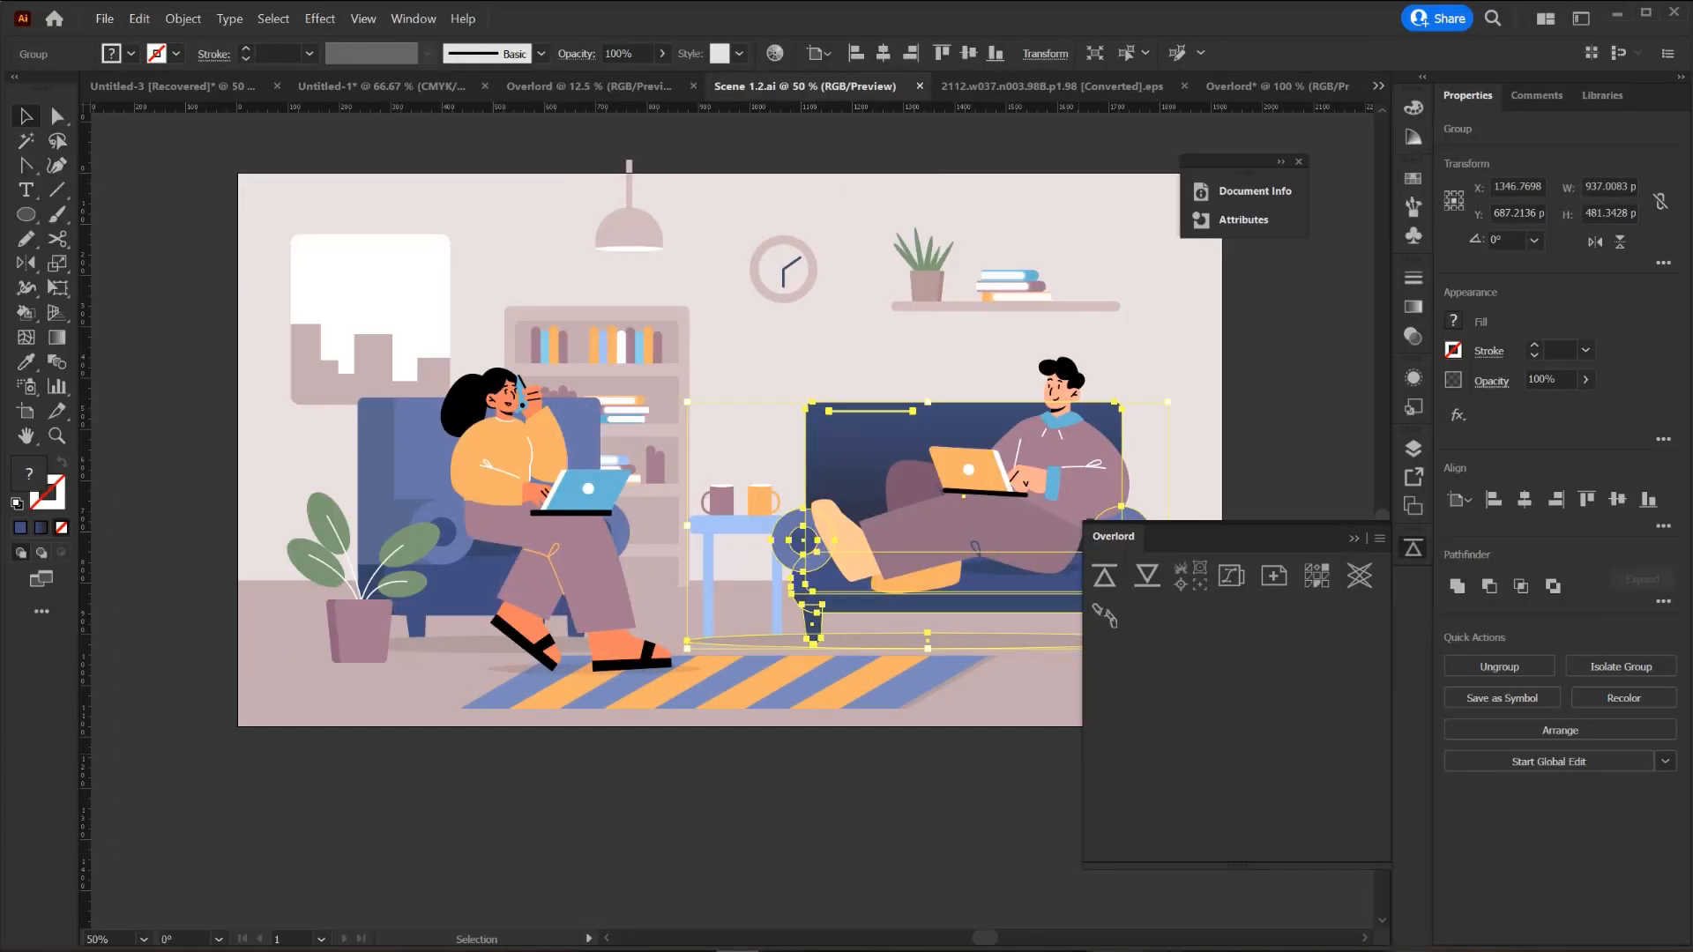
- Enter Isolation Mode on the sofa group and collapse the Overlord panel to its dock icon
double_click(852, 490)
left_click(1354, 540)
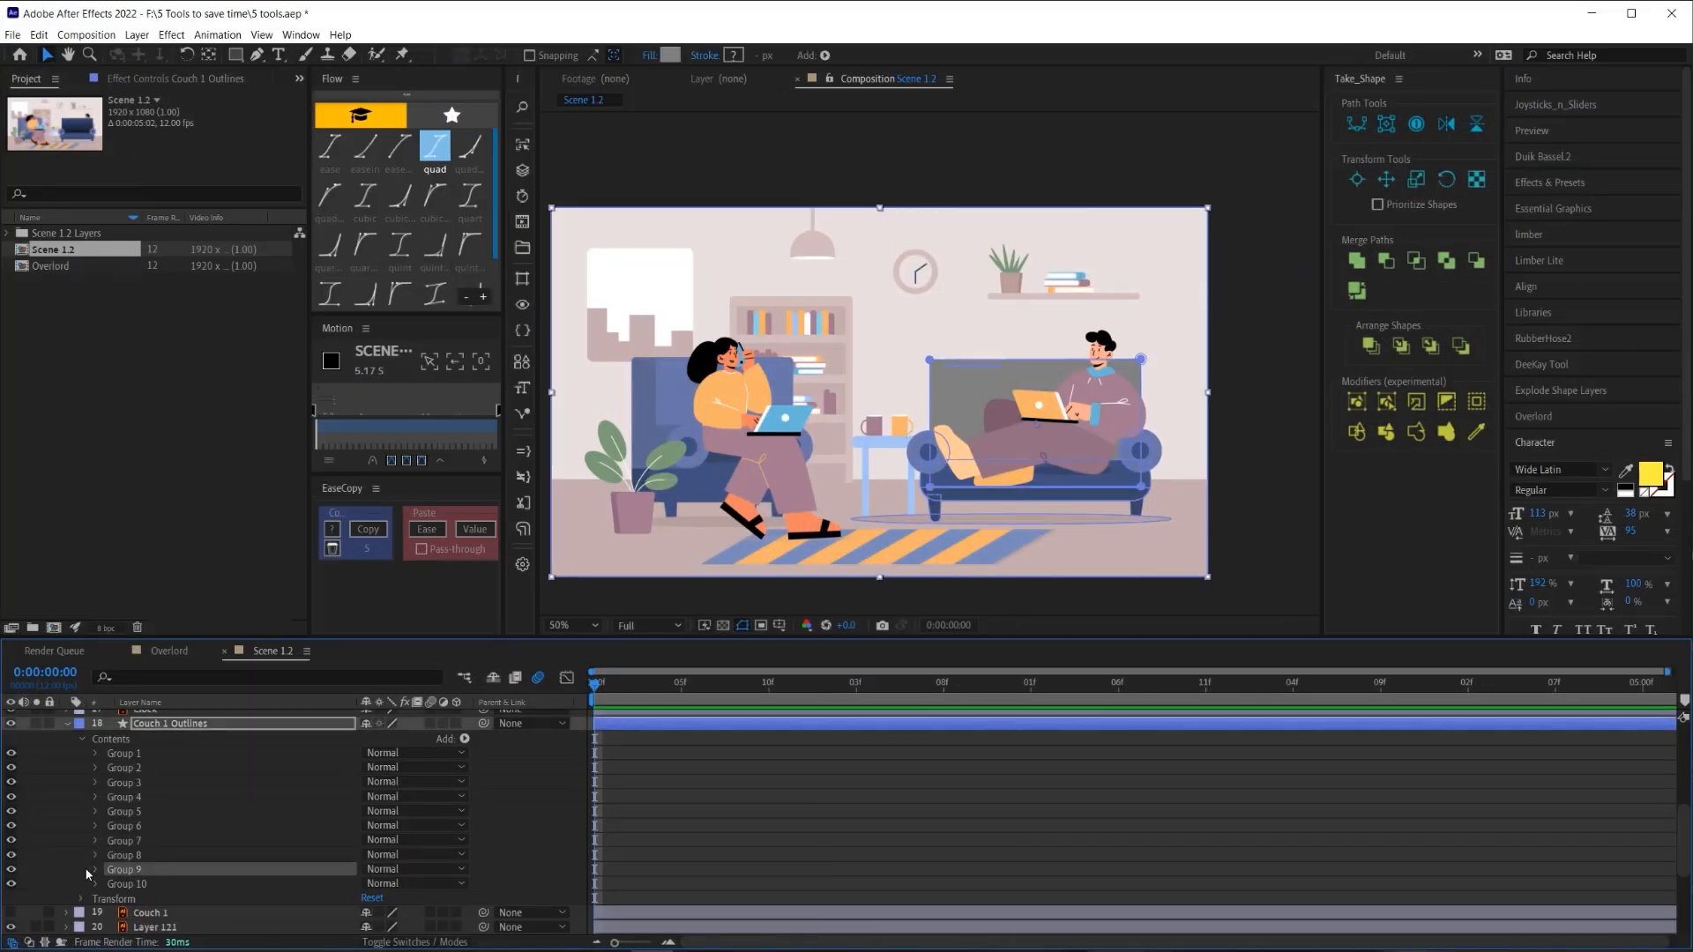
- Add a Gradient Fill to Couch 1 Outlines' Group 9 and make it run vertically
left_click(95, 870)
scroll(132, 873, "down", 2)
left_click(137, 871)
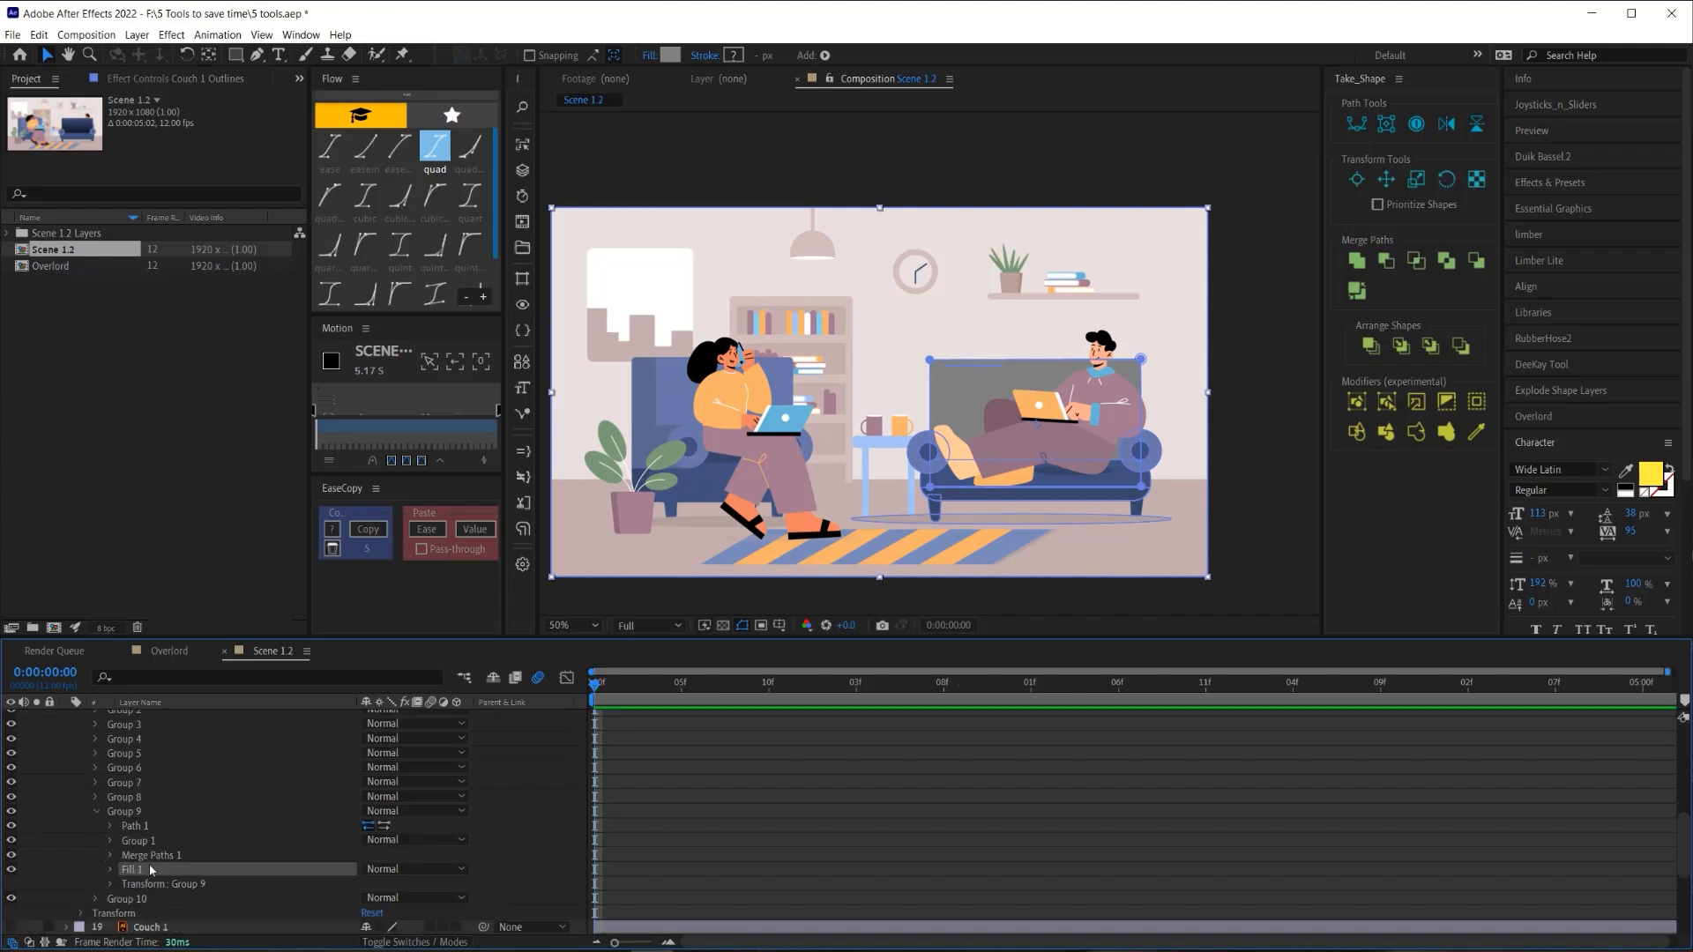
left_click(123, 811)
scroll(176, 811, "up", 2)
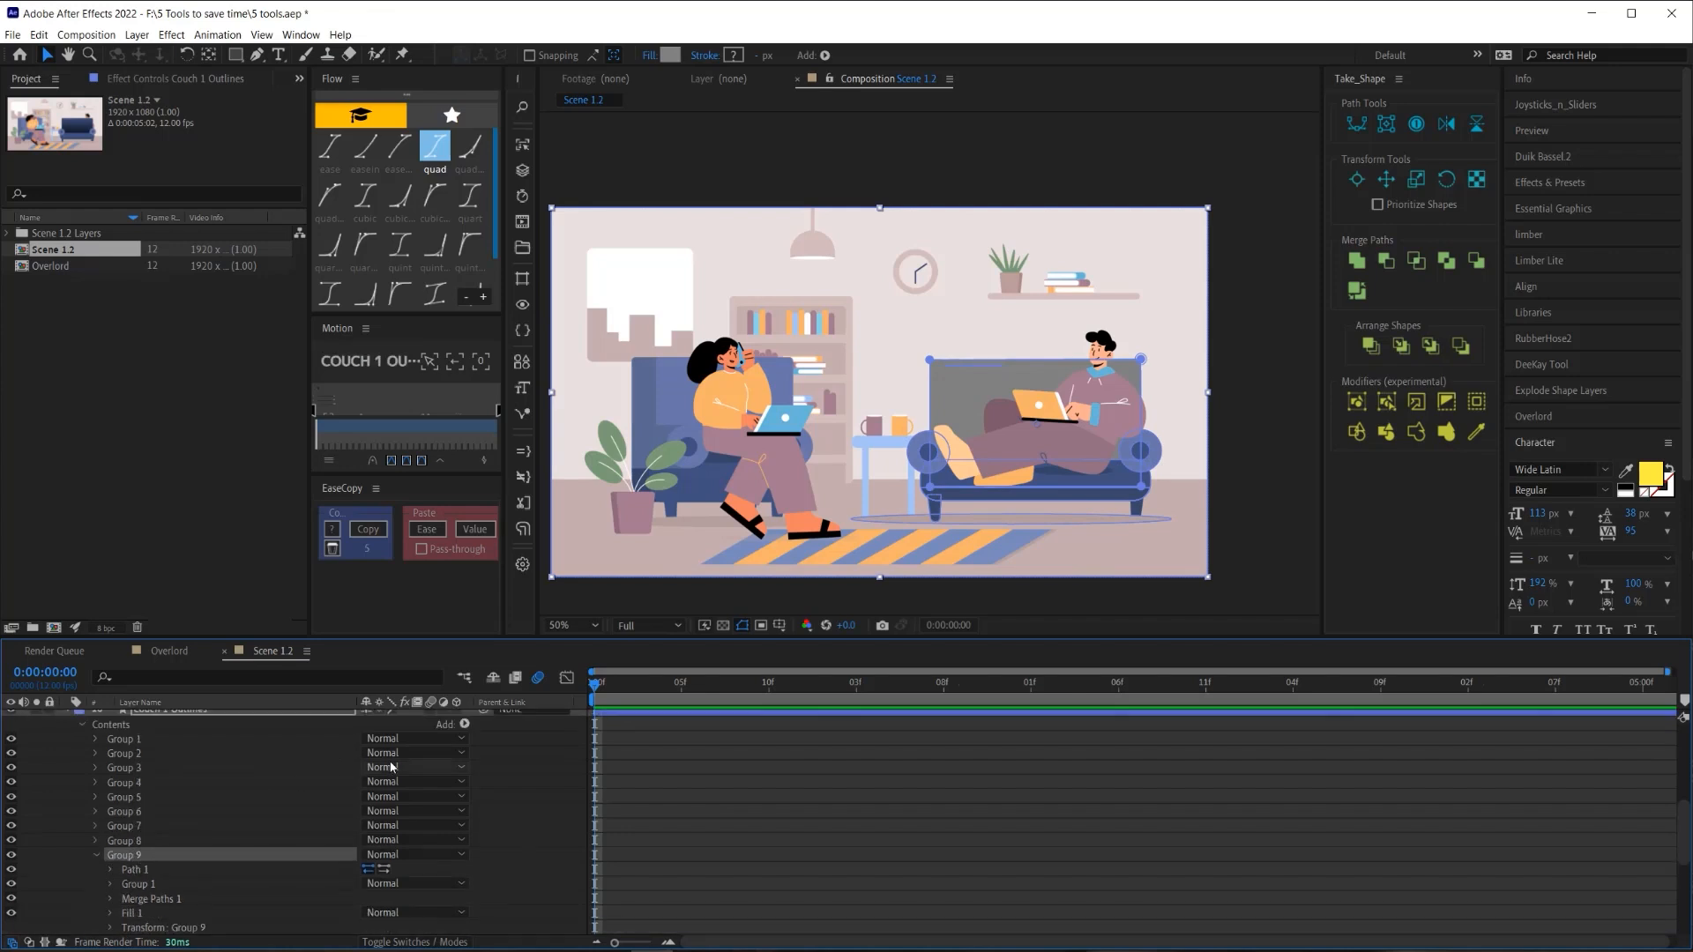
left_click(465, 724)
left_click(454, 499)
left_click_drag(1036, 461, 1036, 356)
- Edit the gradient colours, making the left stop light blue and darkening the right stop
scroll(196, 895, "down", 2)
left_click(111, 826)
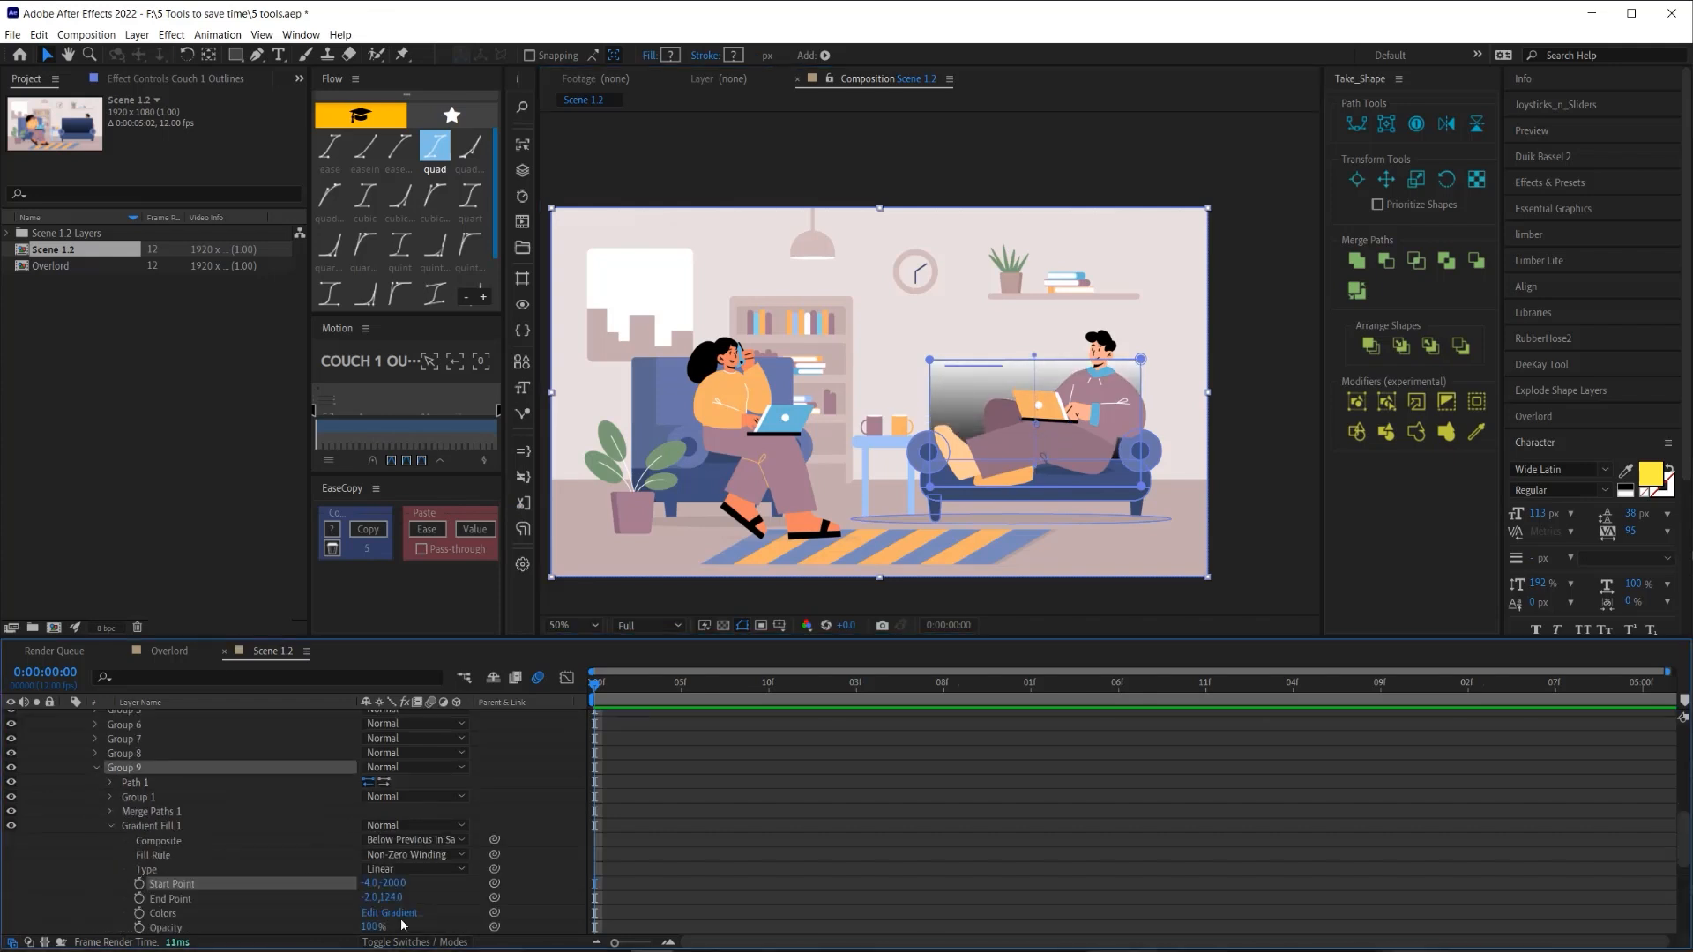
left_click(395, 915)
left_click(213, 280)
left_click(587, 356)
left_click(878, 442)
left_click(553, 280)
left_click(272, 423)
left_click(323, 488)
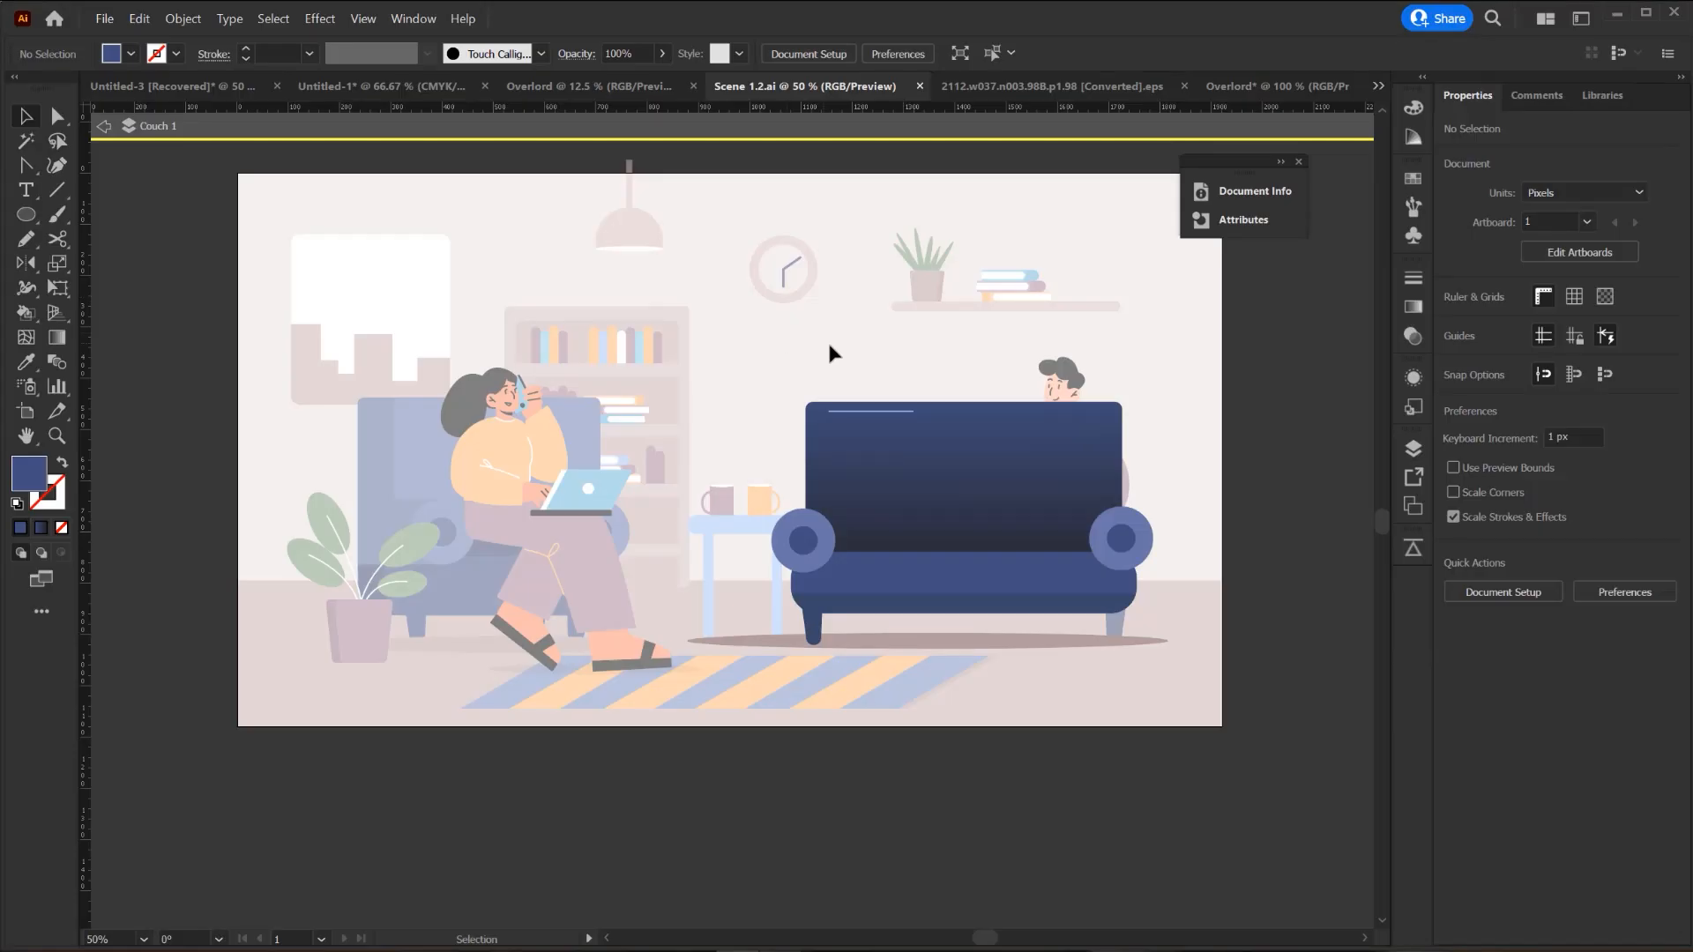
- Select the whole sofa group in Illustrator and push it to After Effects with Overlord
left_click(847, 423)
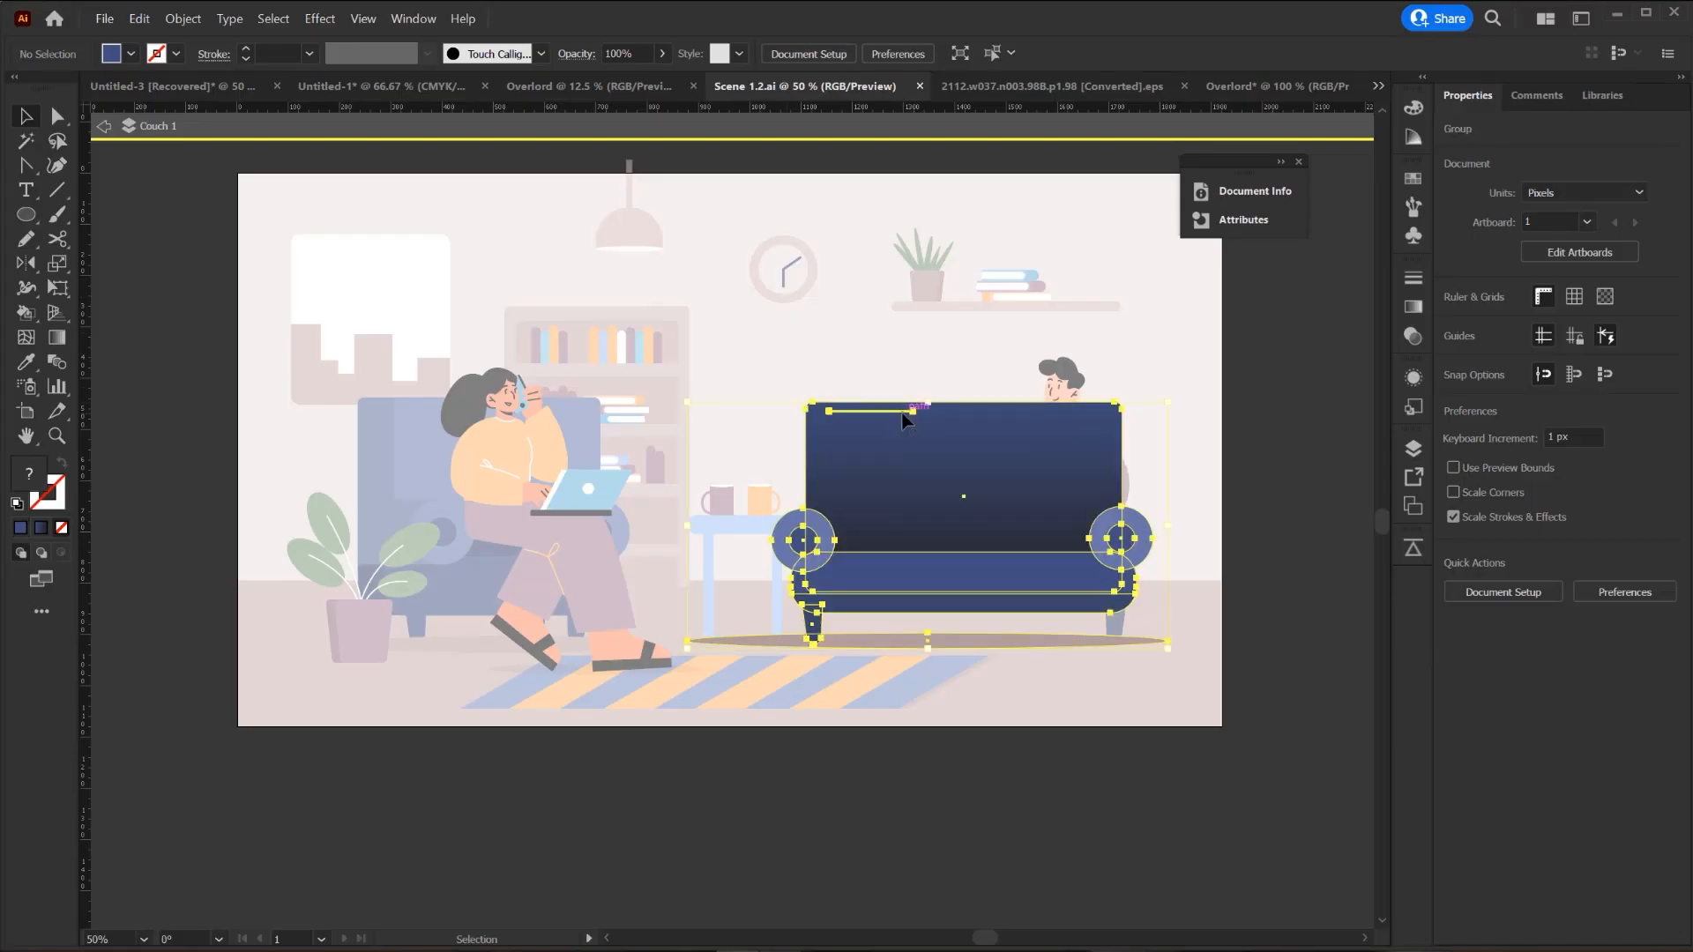
left_click(1415, 550)
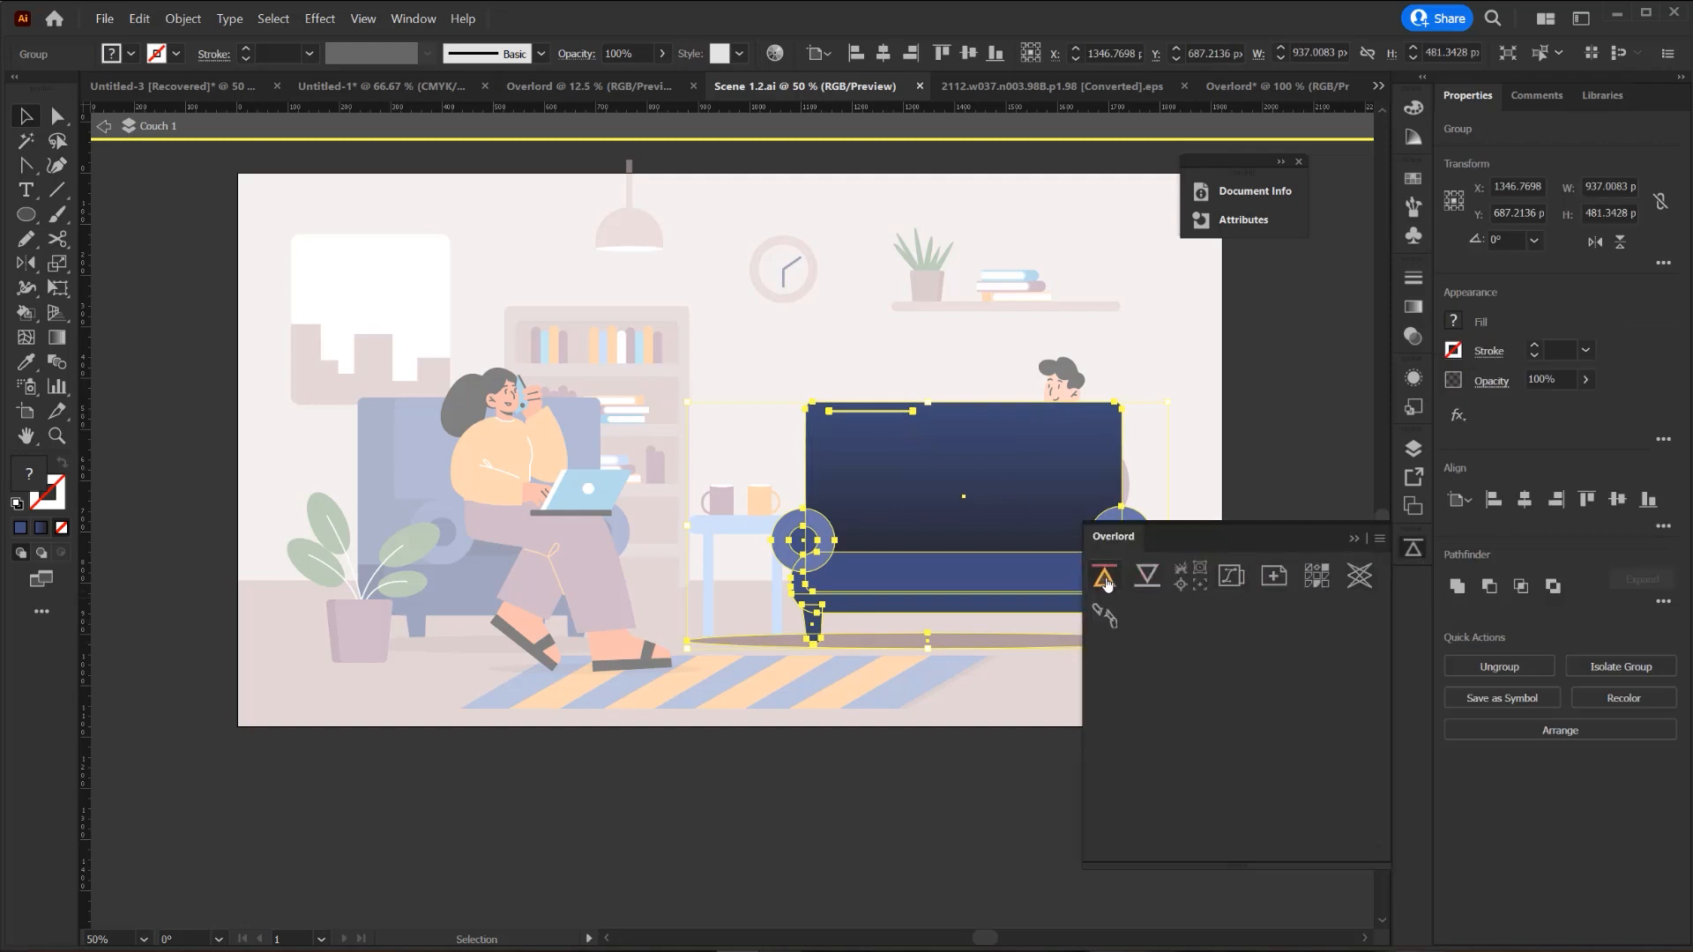
left_click(1105, 578)
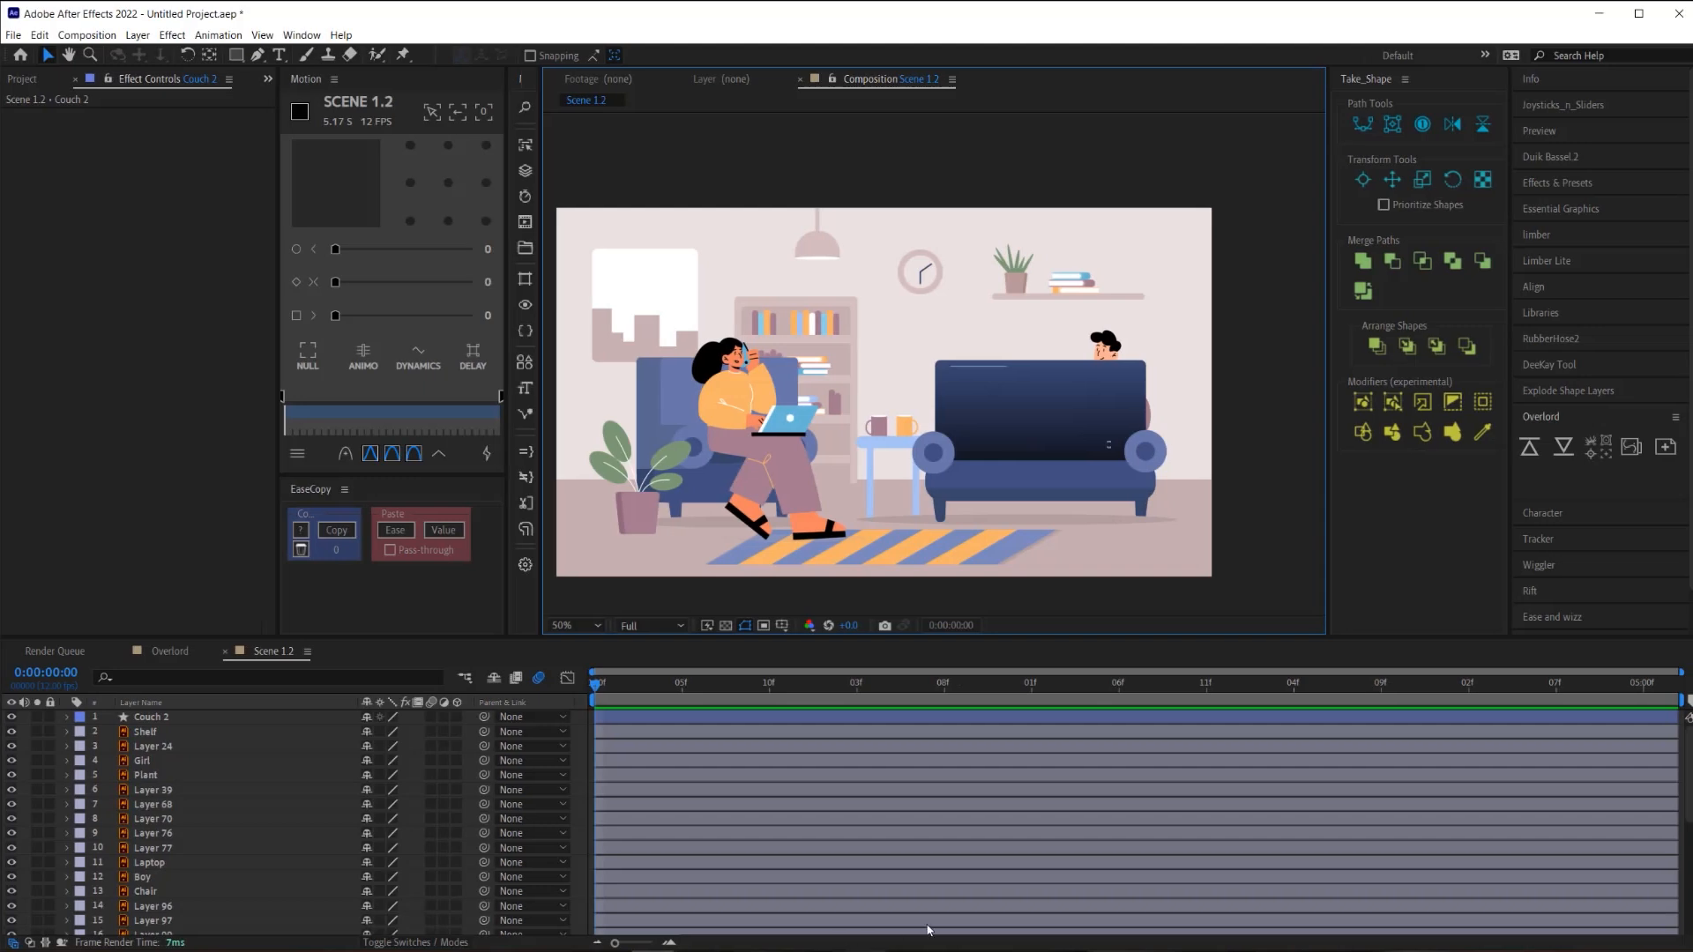
- In Scene 1, select the Girl layer, undo a test move, and open its layer context menu
left_click(1068, 453)
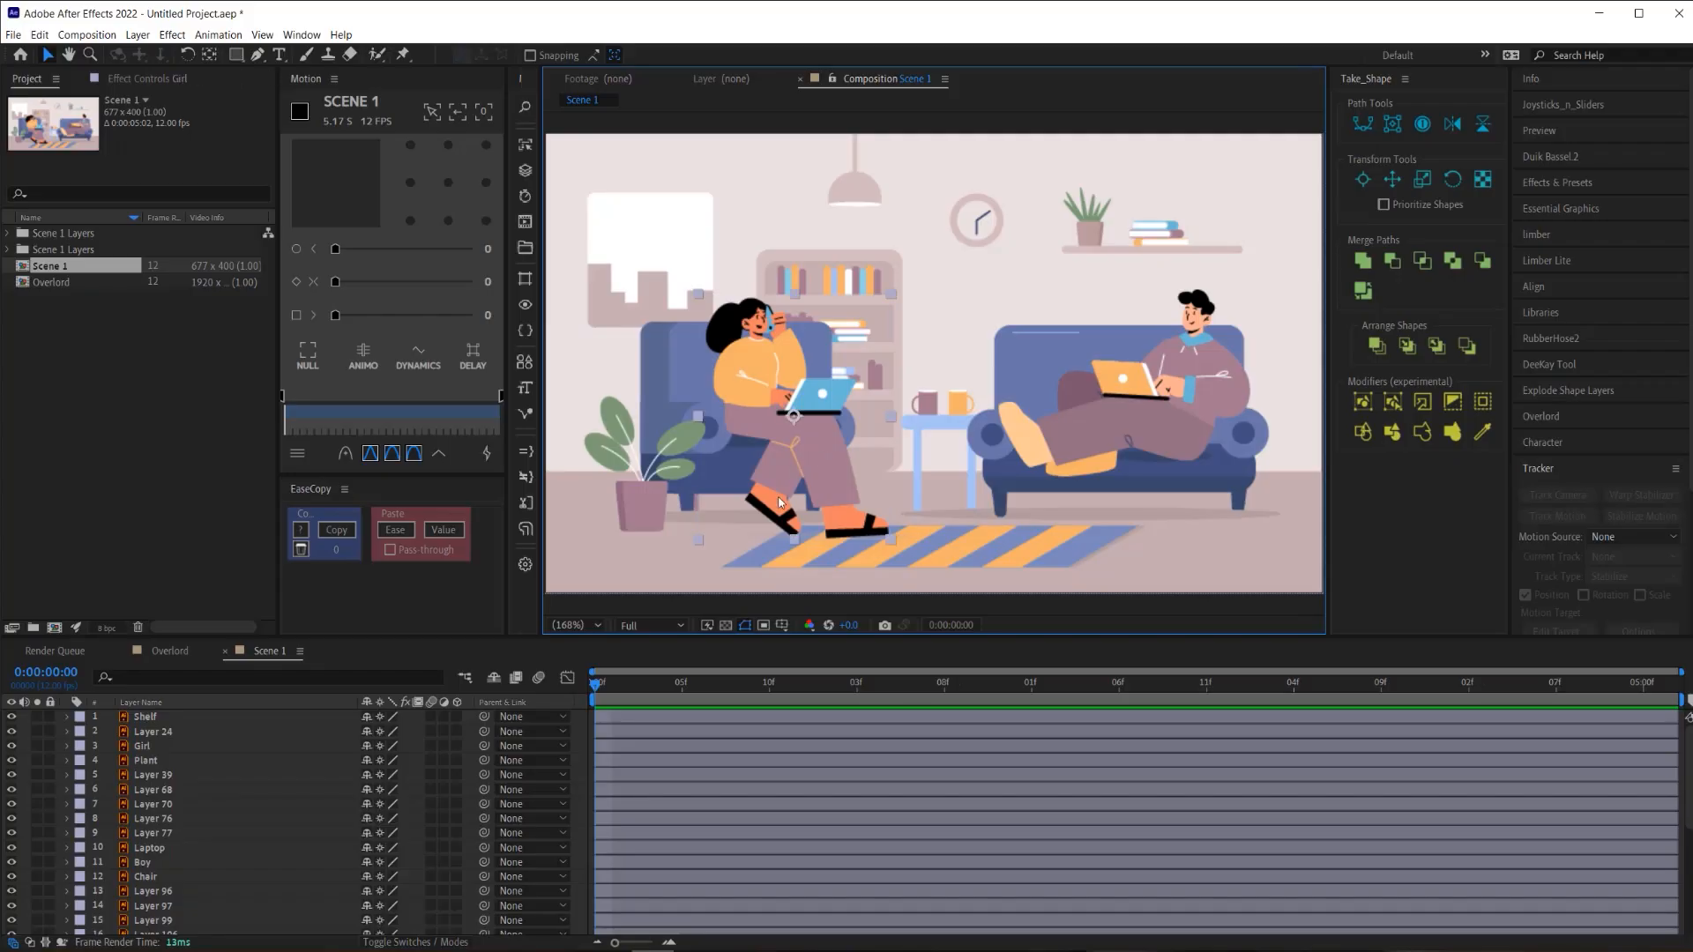
left_click(825, 499)
mouse_move(809, 446)
left_mouse_down()
mouse_move(830, 442)
mouse_move(815, 456)
left_mouse_up()
key("ctrl+z")
right_click(159, 751)
- Create shapes from the Girl layer and expand the new Girl Outlines layer's contents
mouse_move(266, 637)
left_click(357, 677)
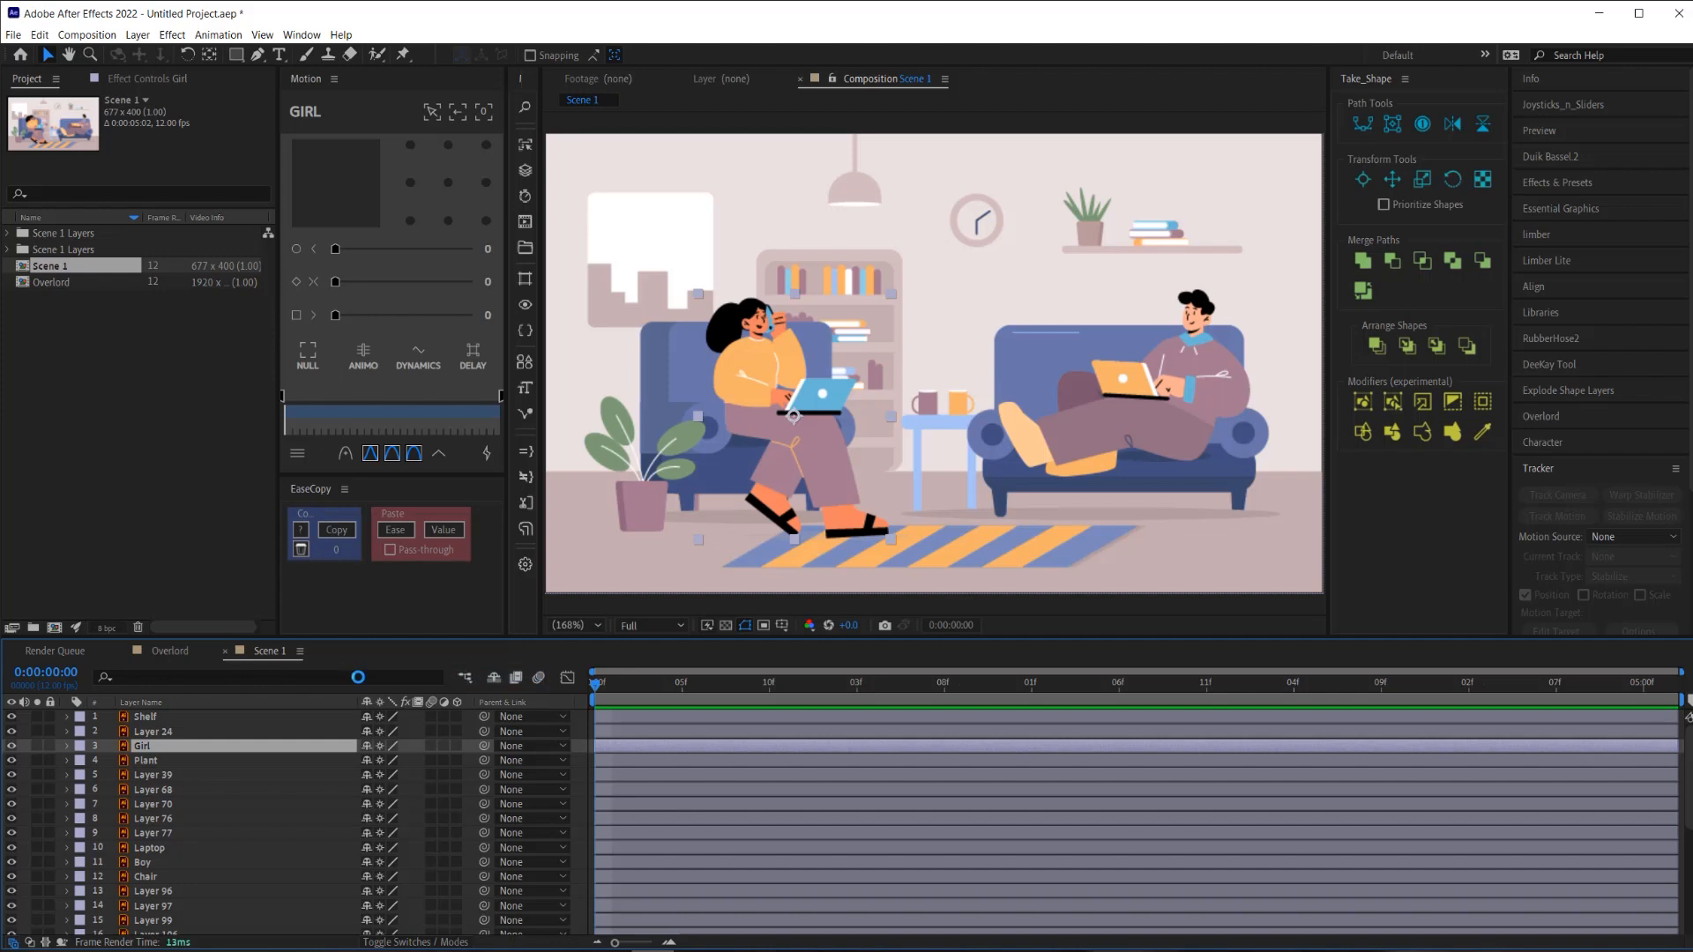
scroll(993, 512, "down", 2)
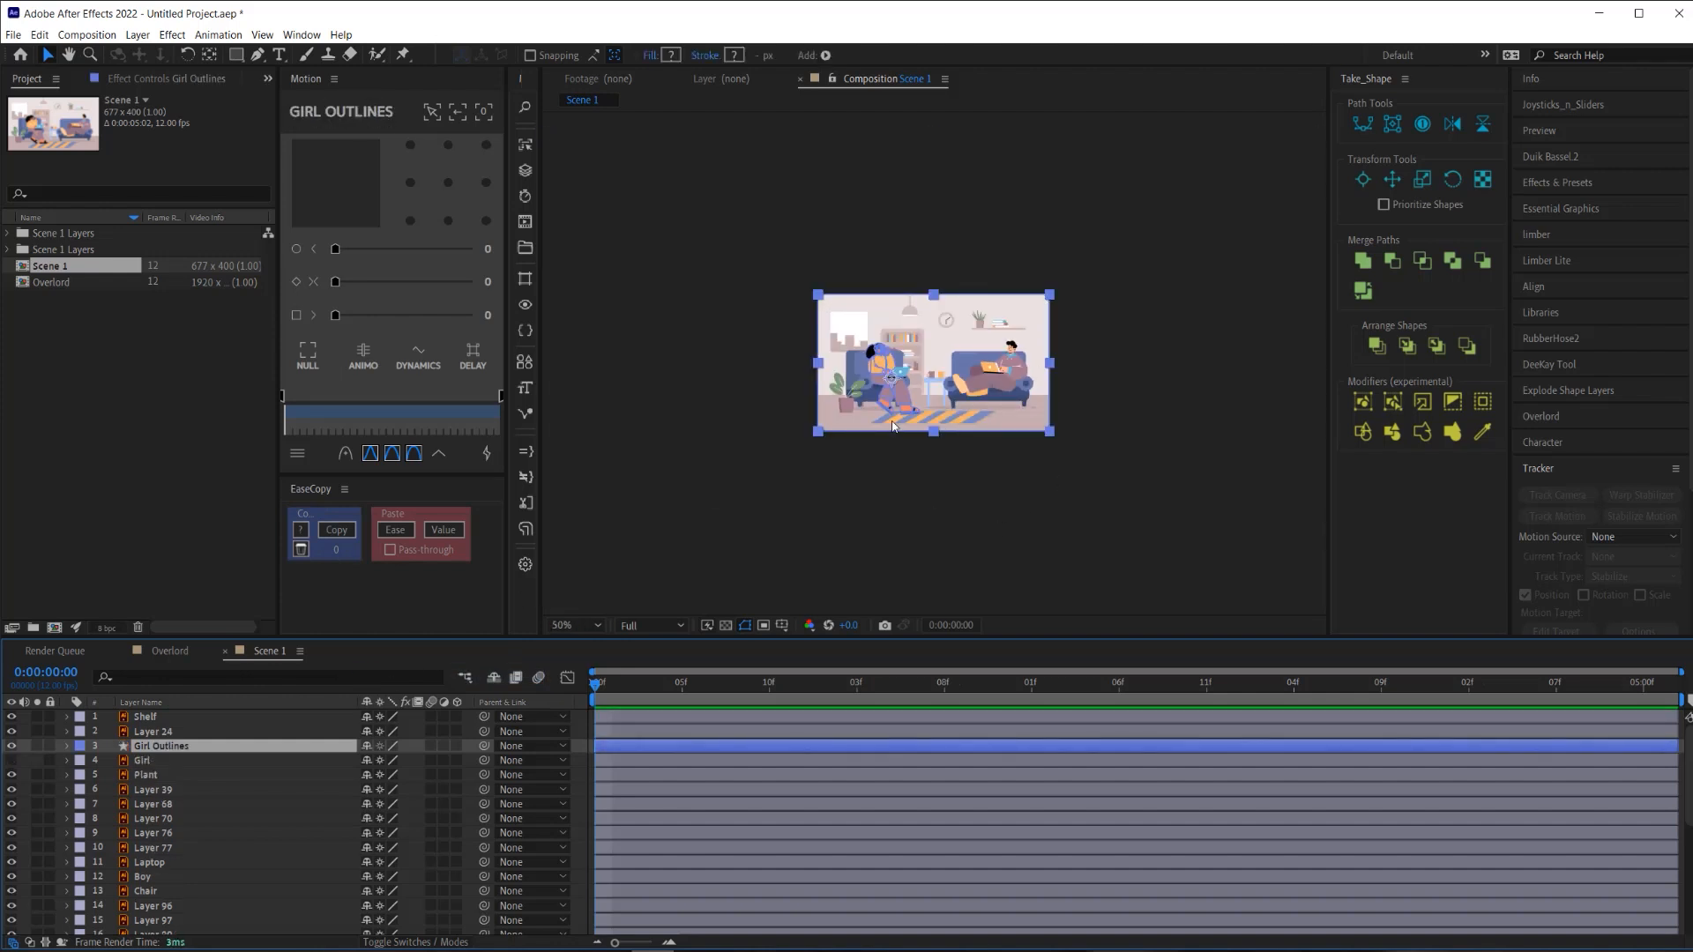
scroll(896, 407, "up", 2)
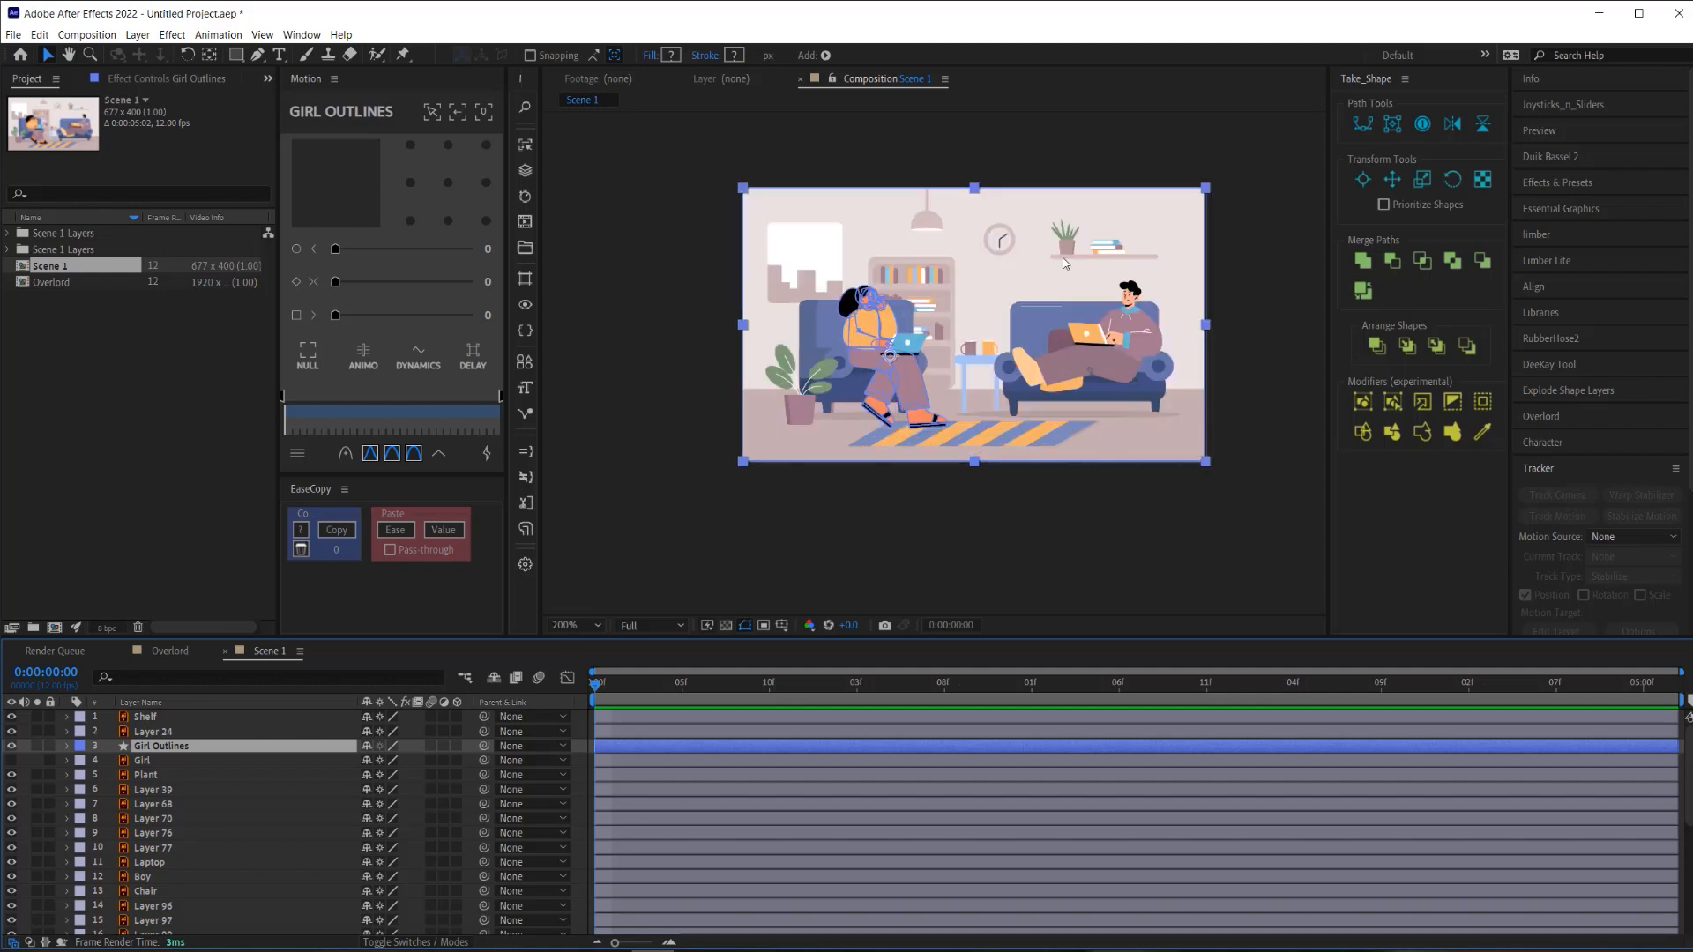
left_click(66, 746)
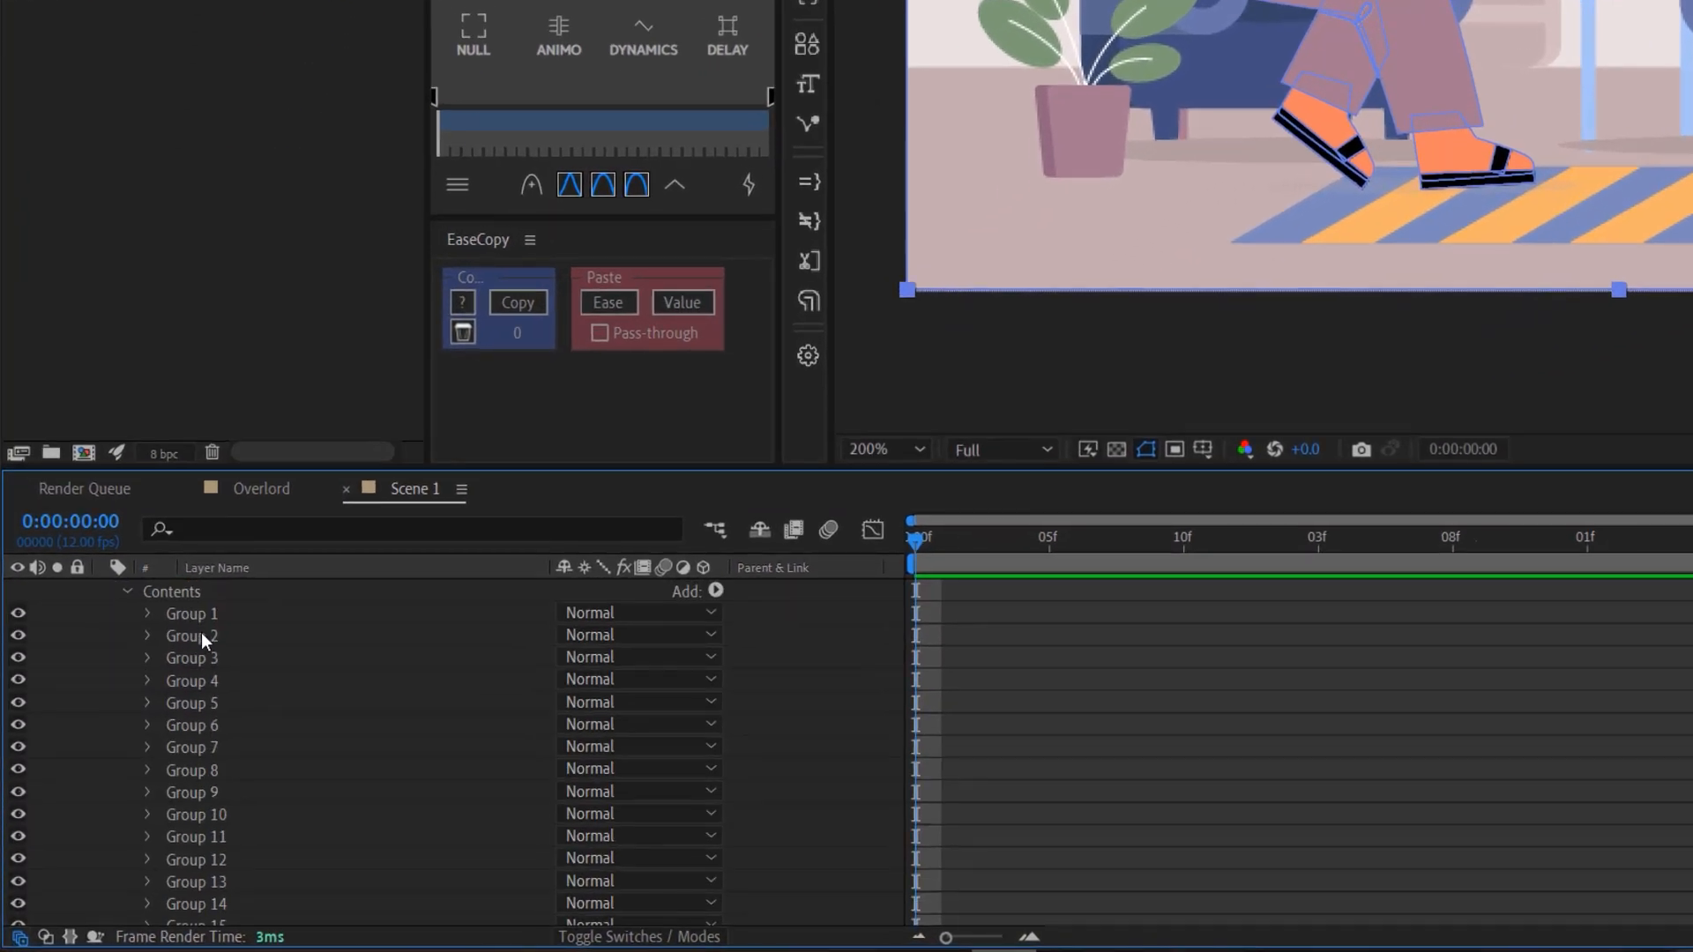
- Delete the nested Group 1 inside Group 1 of Girl Outlines
left_click(198, 616)
left_click(147, 615)
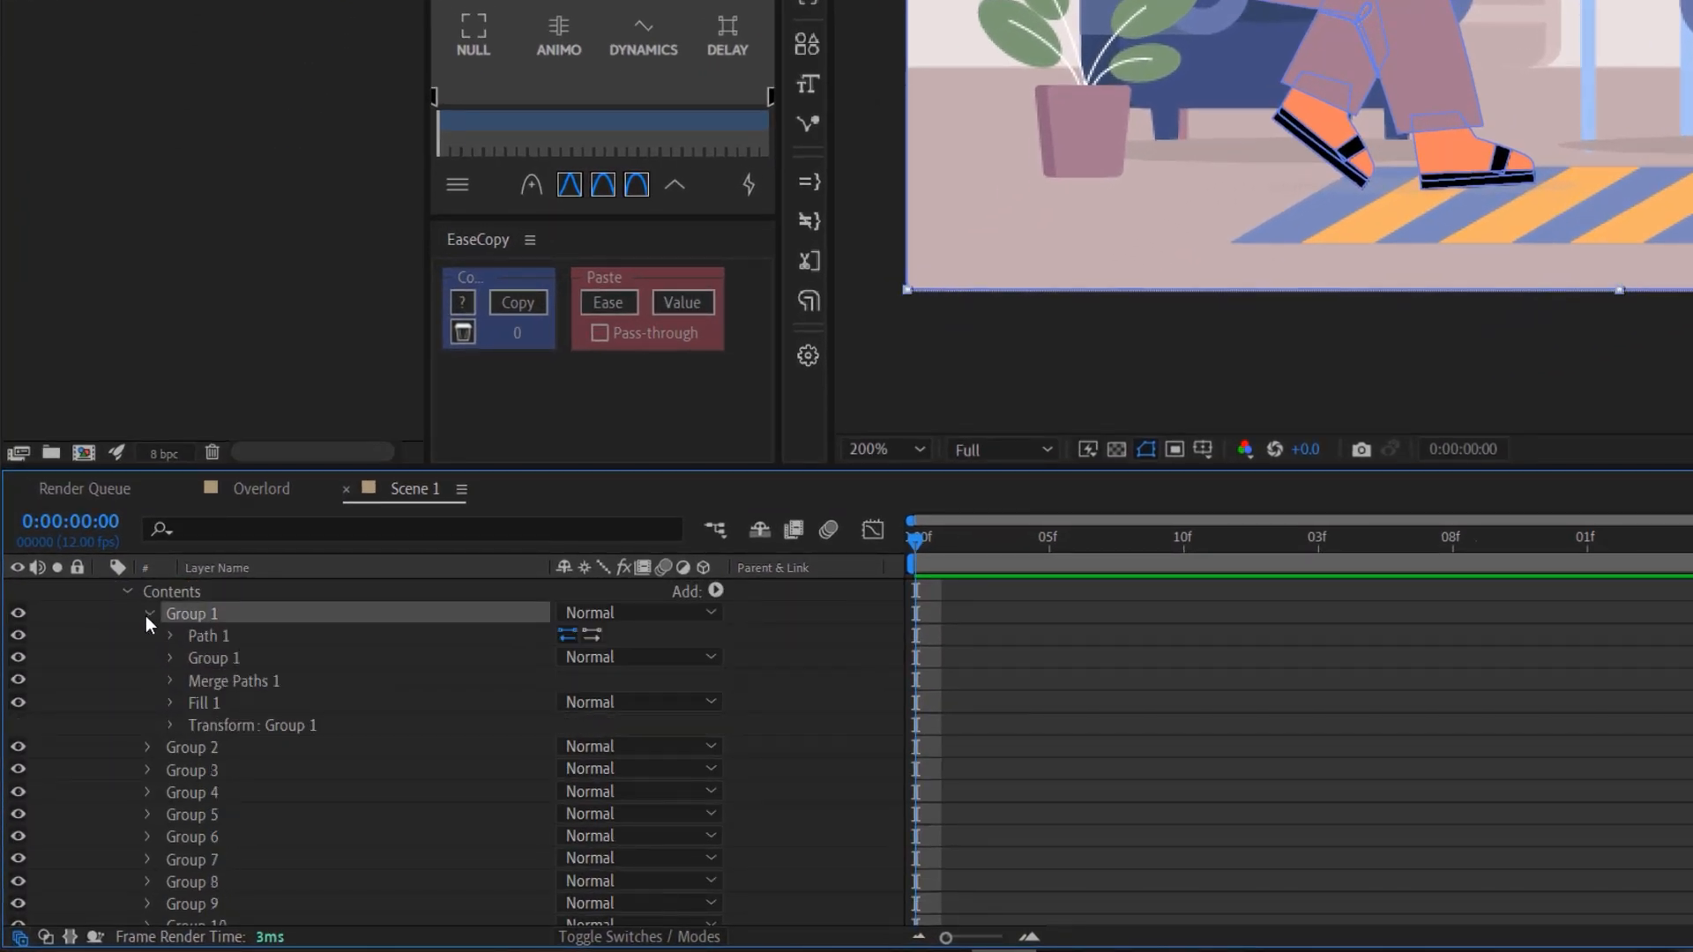
left_click(212, 659)
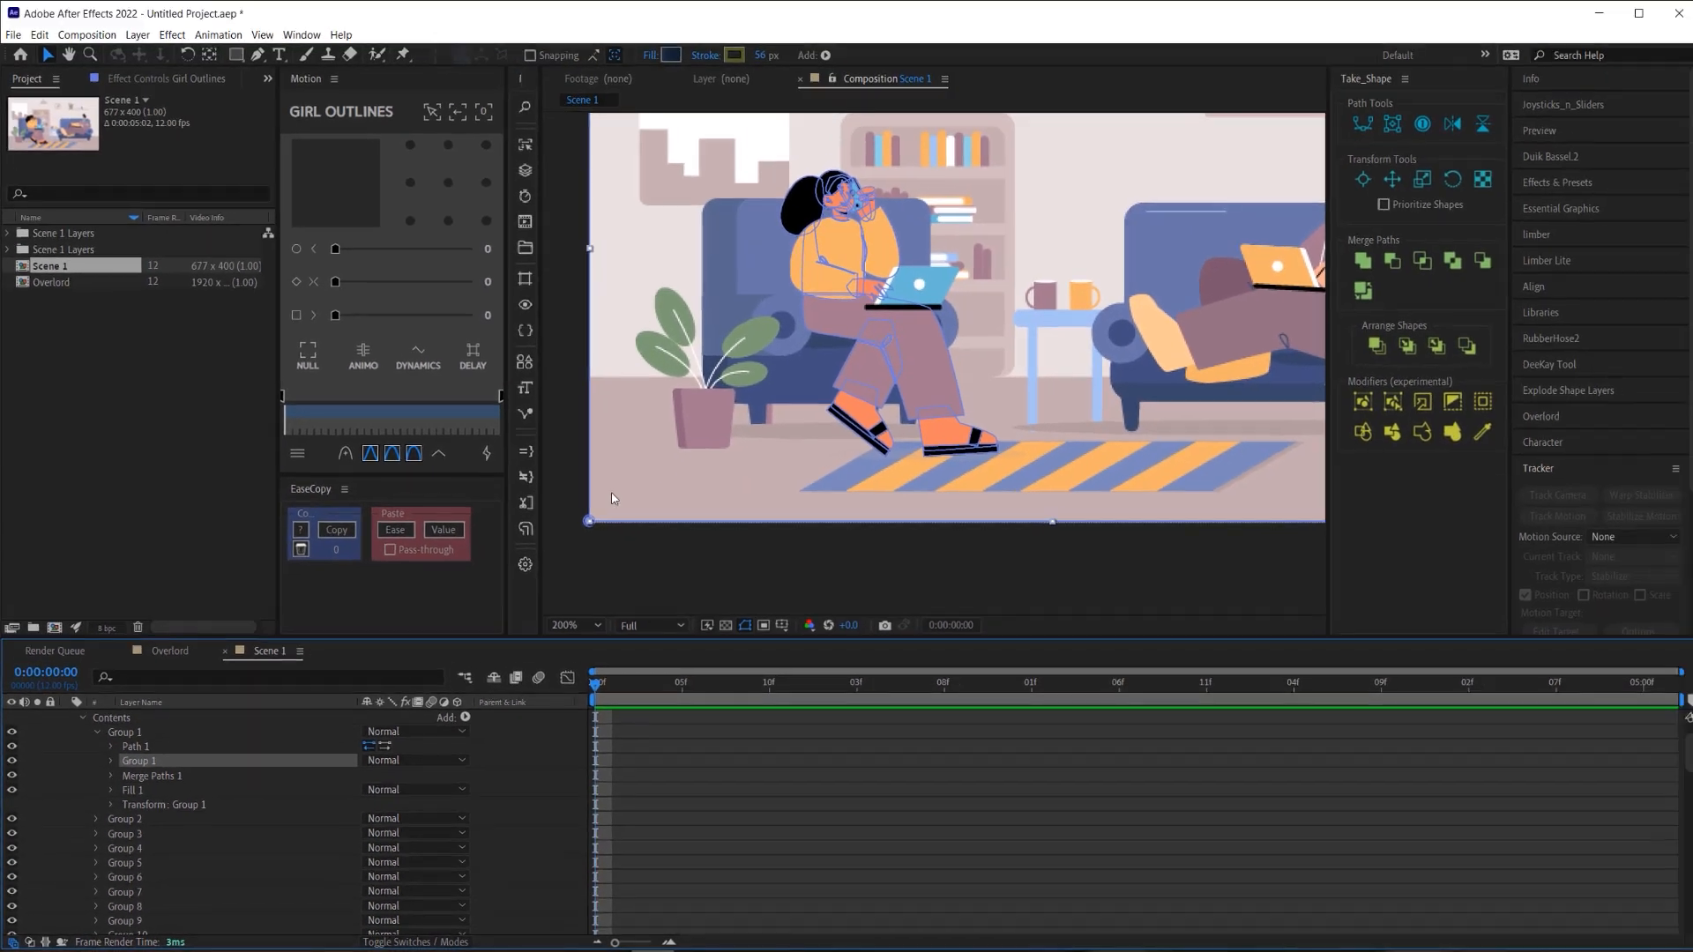
scroll(995, 237, "down", 1)
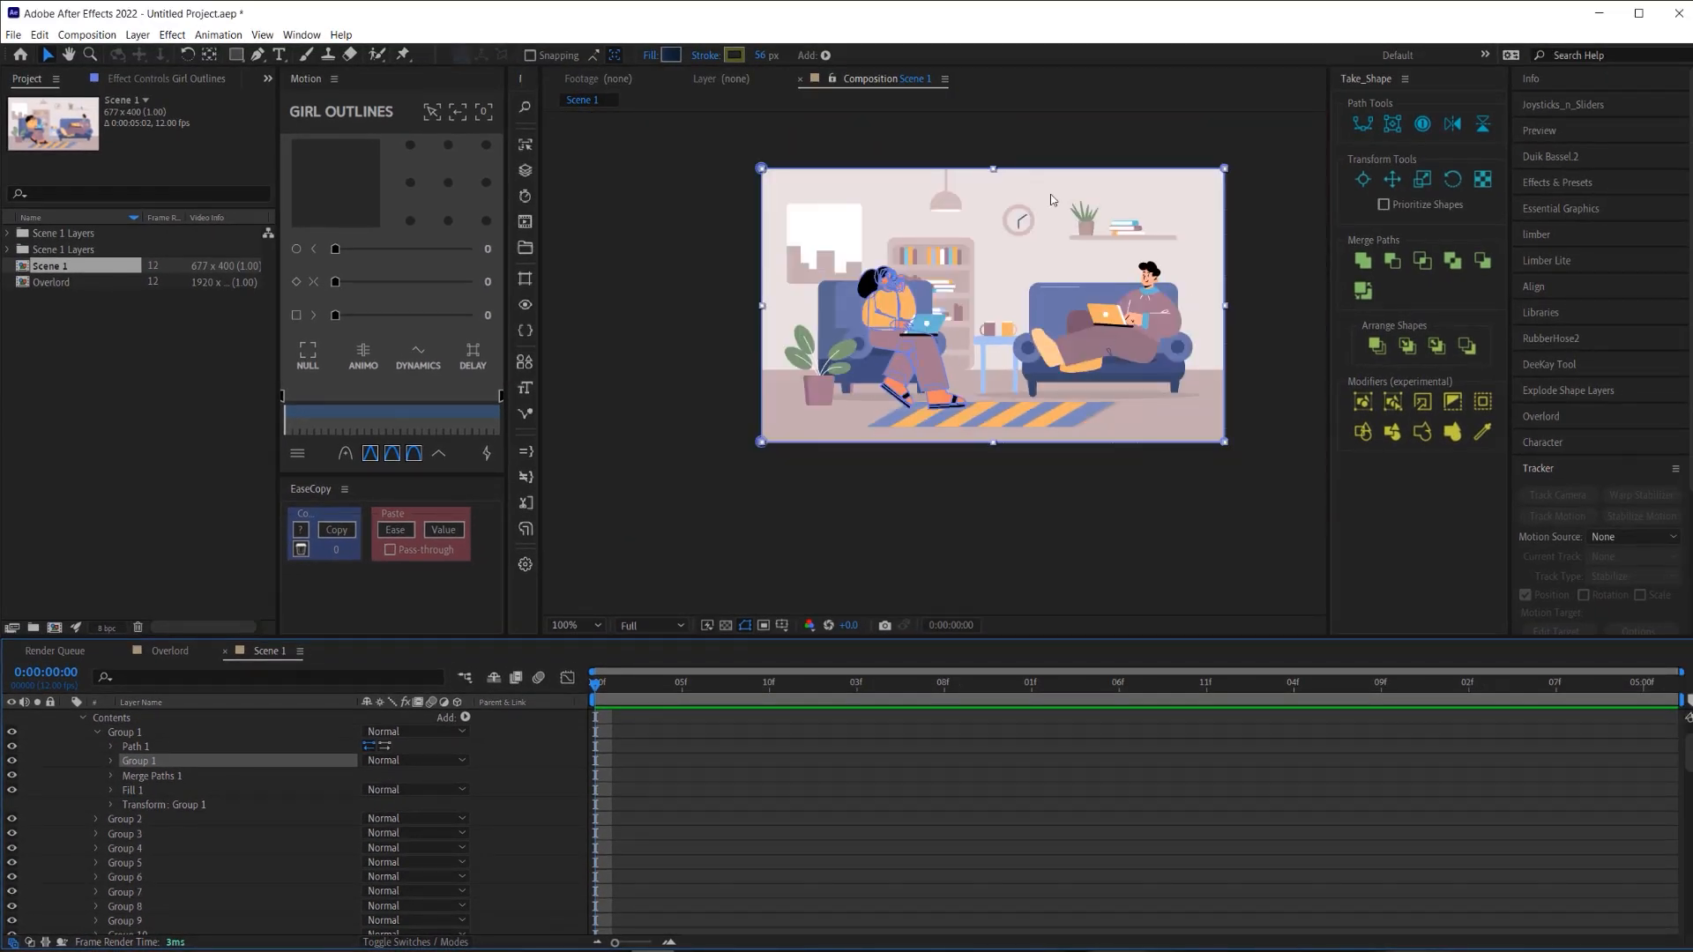
key("Delete")
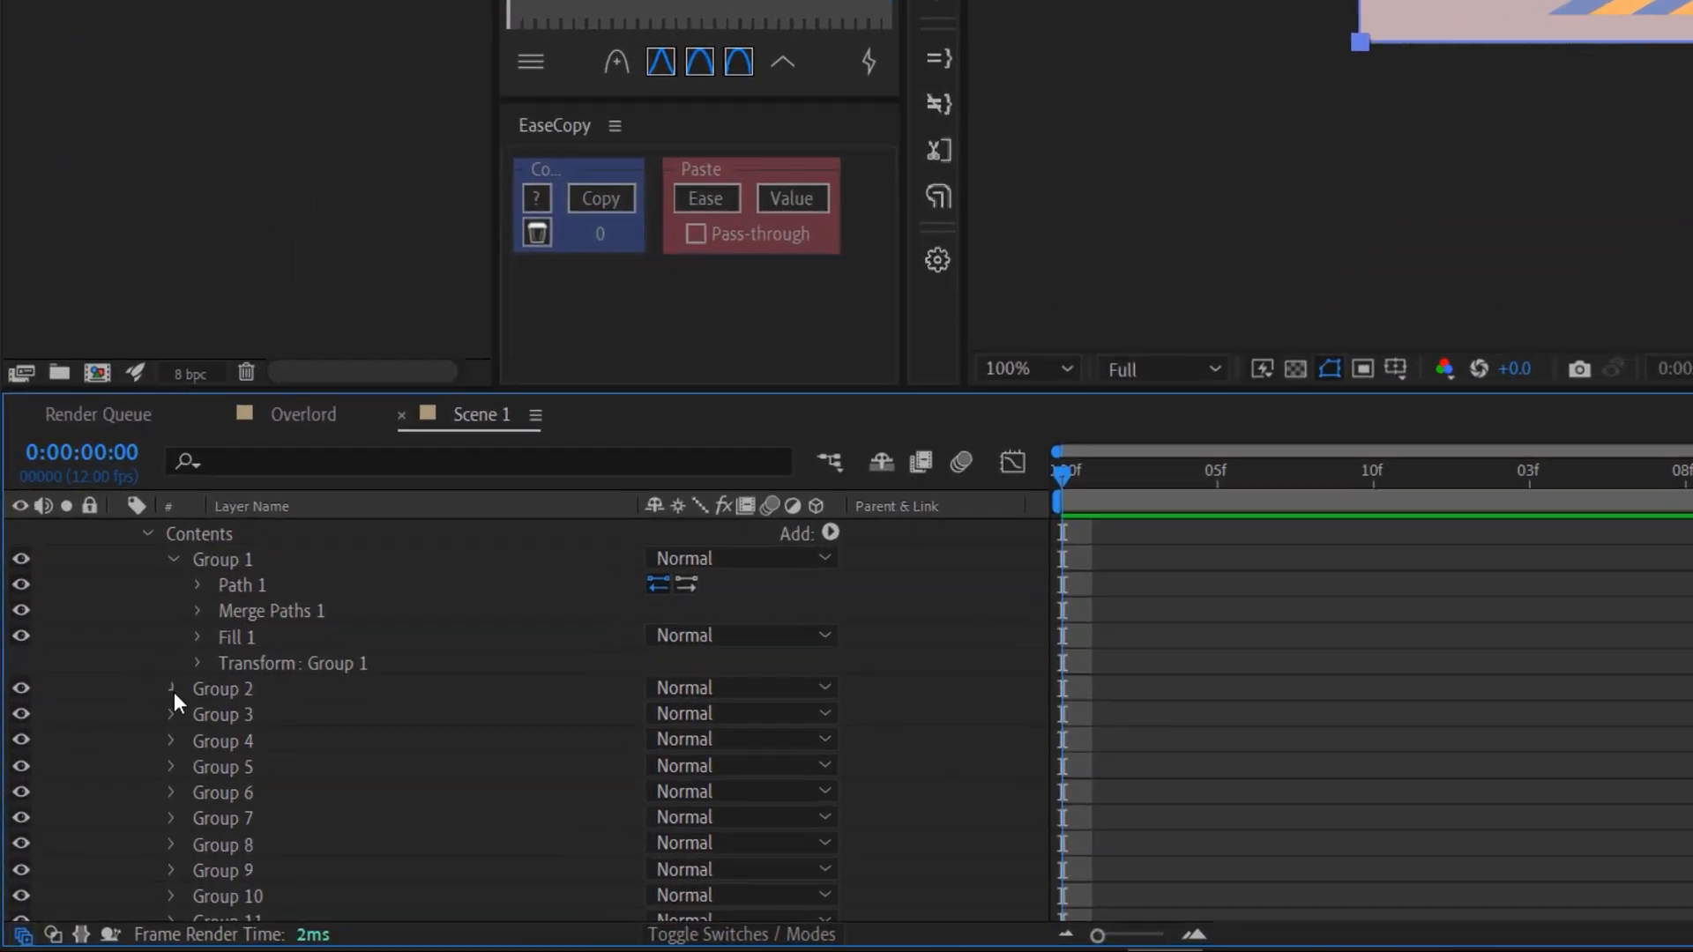
- Expand Groups 2 to 5 and delete the nested Group 1 from Groups 4 and 5
left_click(171, 688)
scroll(211, 745, "down", 1)
left_click(172, 741)
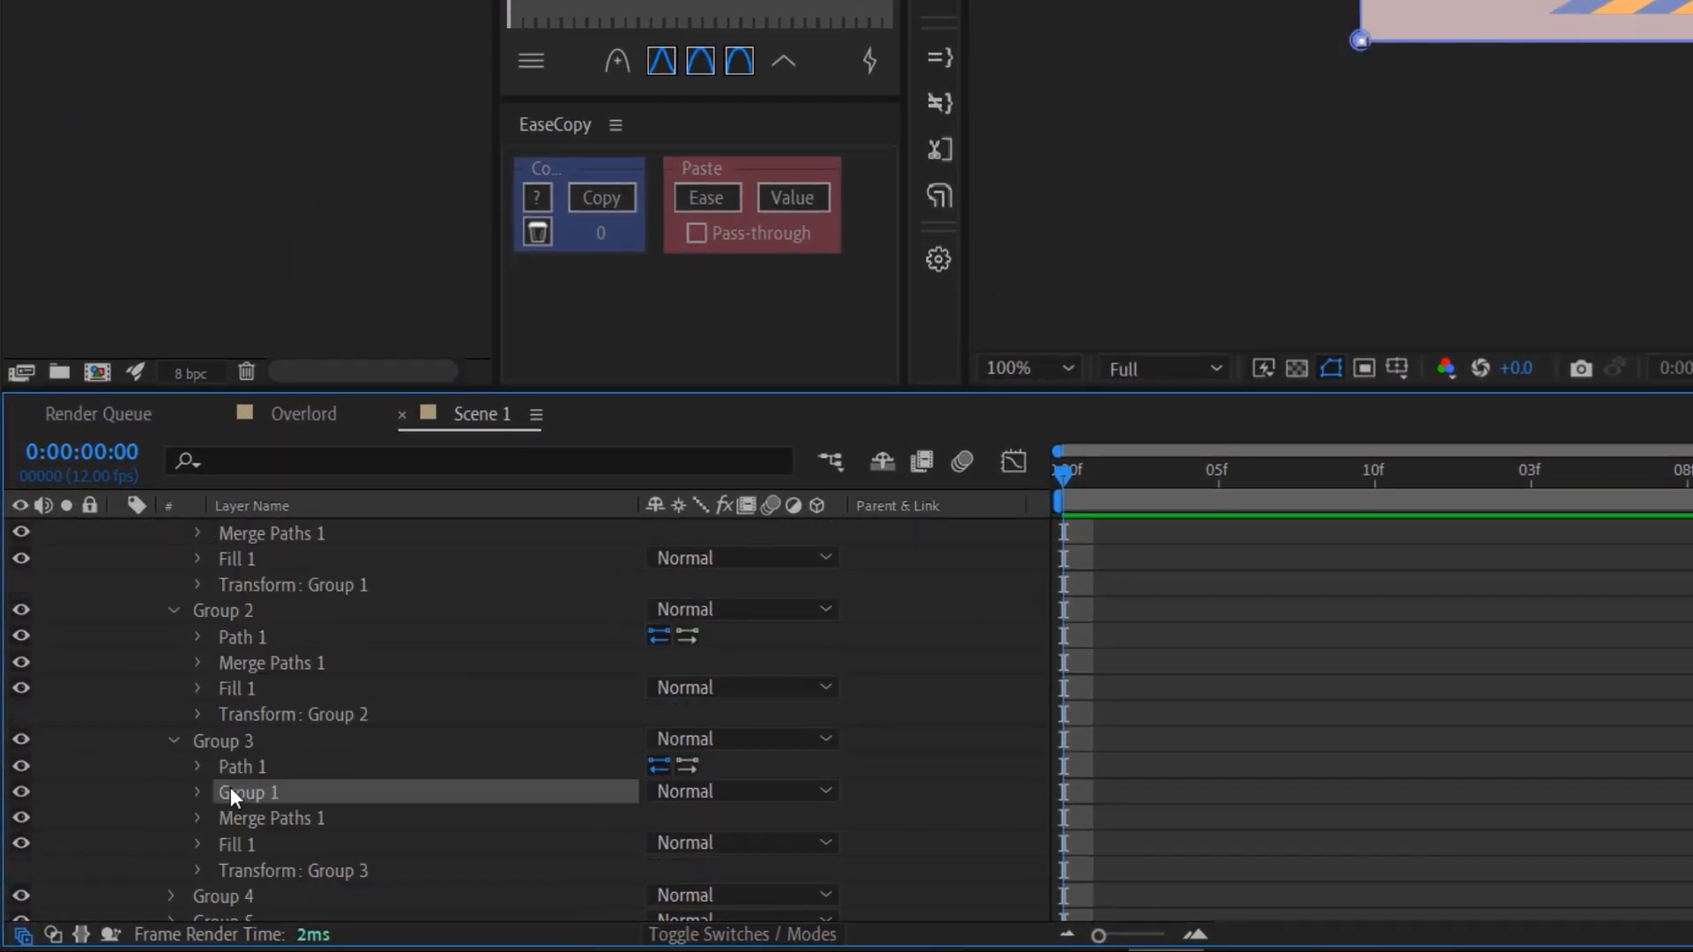
scroll(240, 797, "down", 1)
left_click(173, 779)
left_click(243, 834)
key("Delete")
scroll(265, 812, "down", 3)
left_click(173, 676)
left_click(227, 727)
key("Delete")
- Delete the nested Group 1 from Group 6 and from Group 43
scroll(257, 738, "down", 1)
left_click(174, 728)
left_click(238, 780)
key("Delete")
scroll(211, 741, "down", 2)
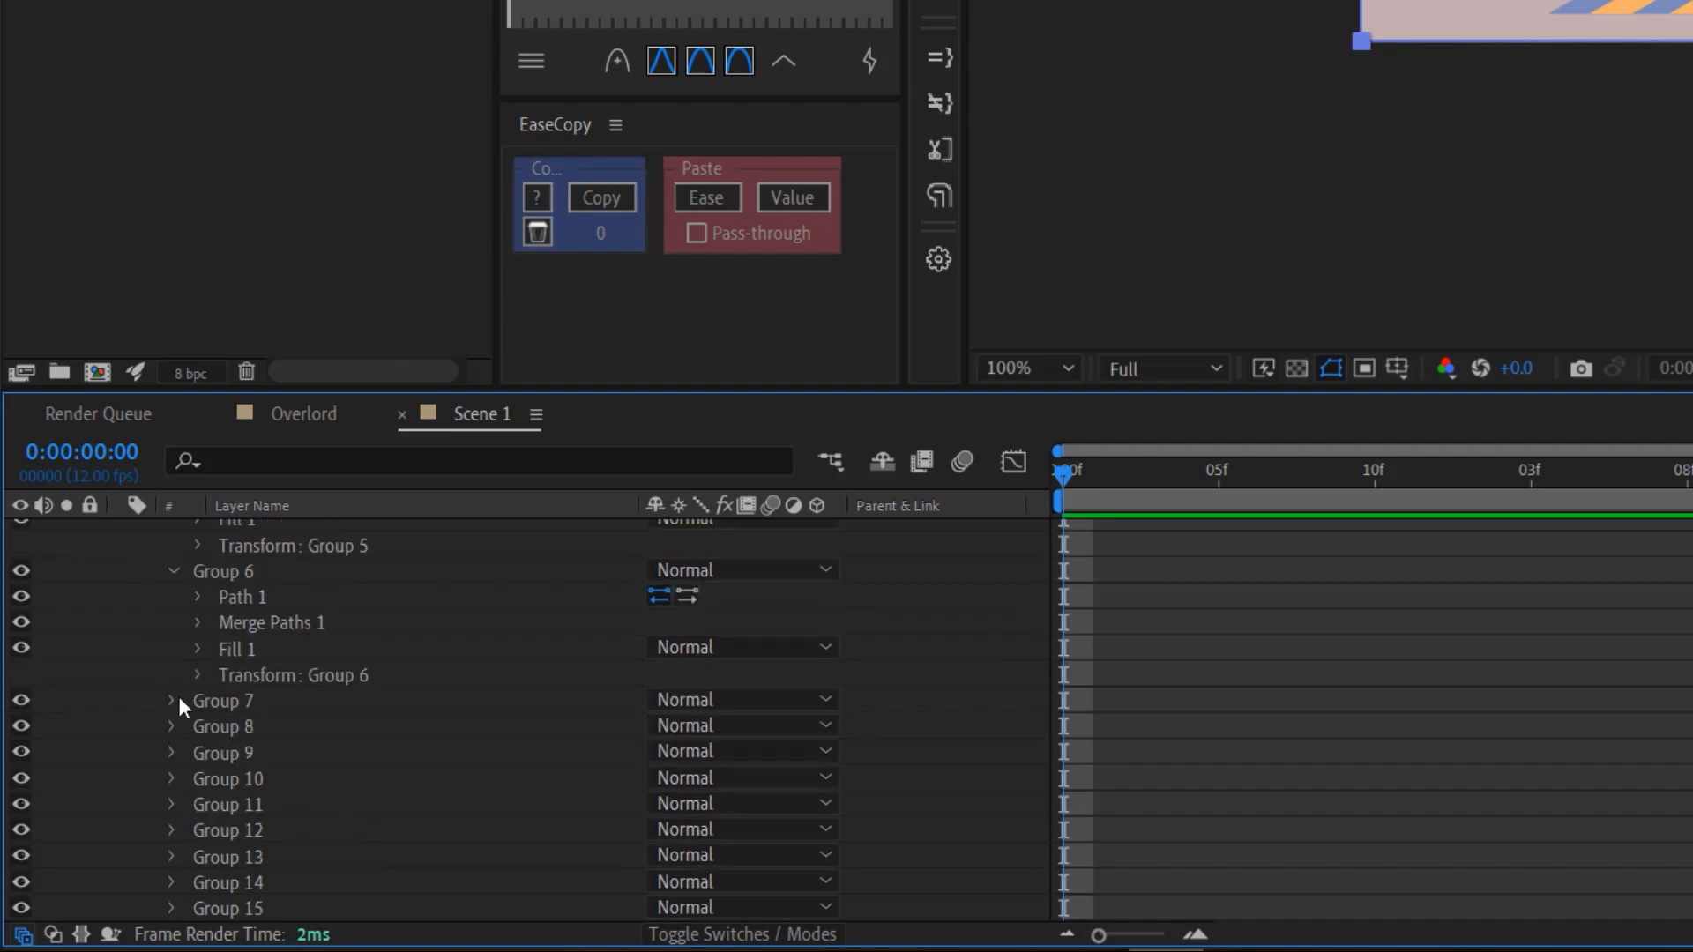
left_click(173, 701)
scroll(362, 740, "down", 10)
left_click(173, 806)
left_click(238, 832)
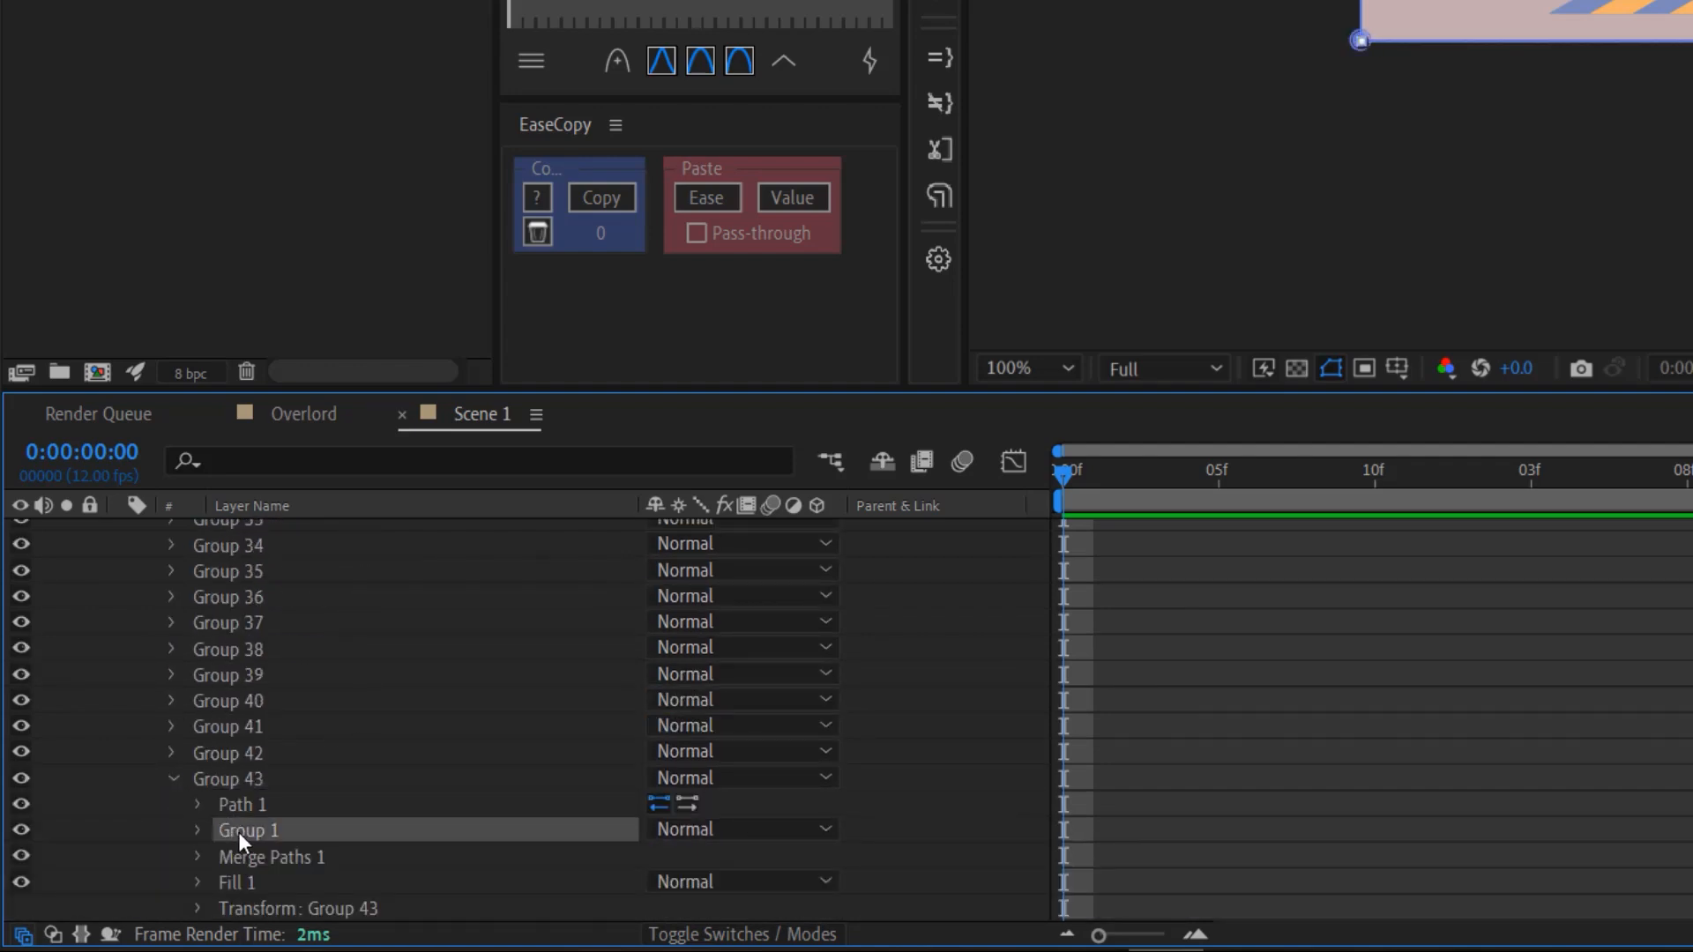
key("Delete")
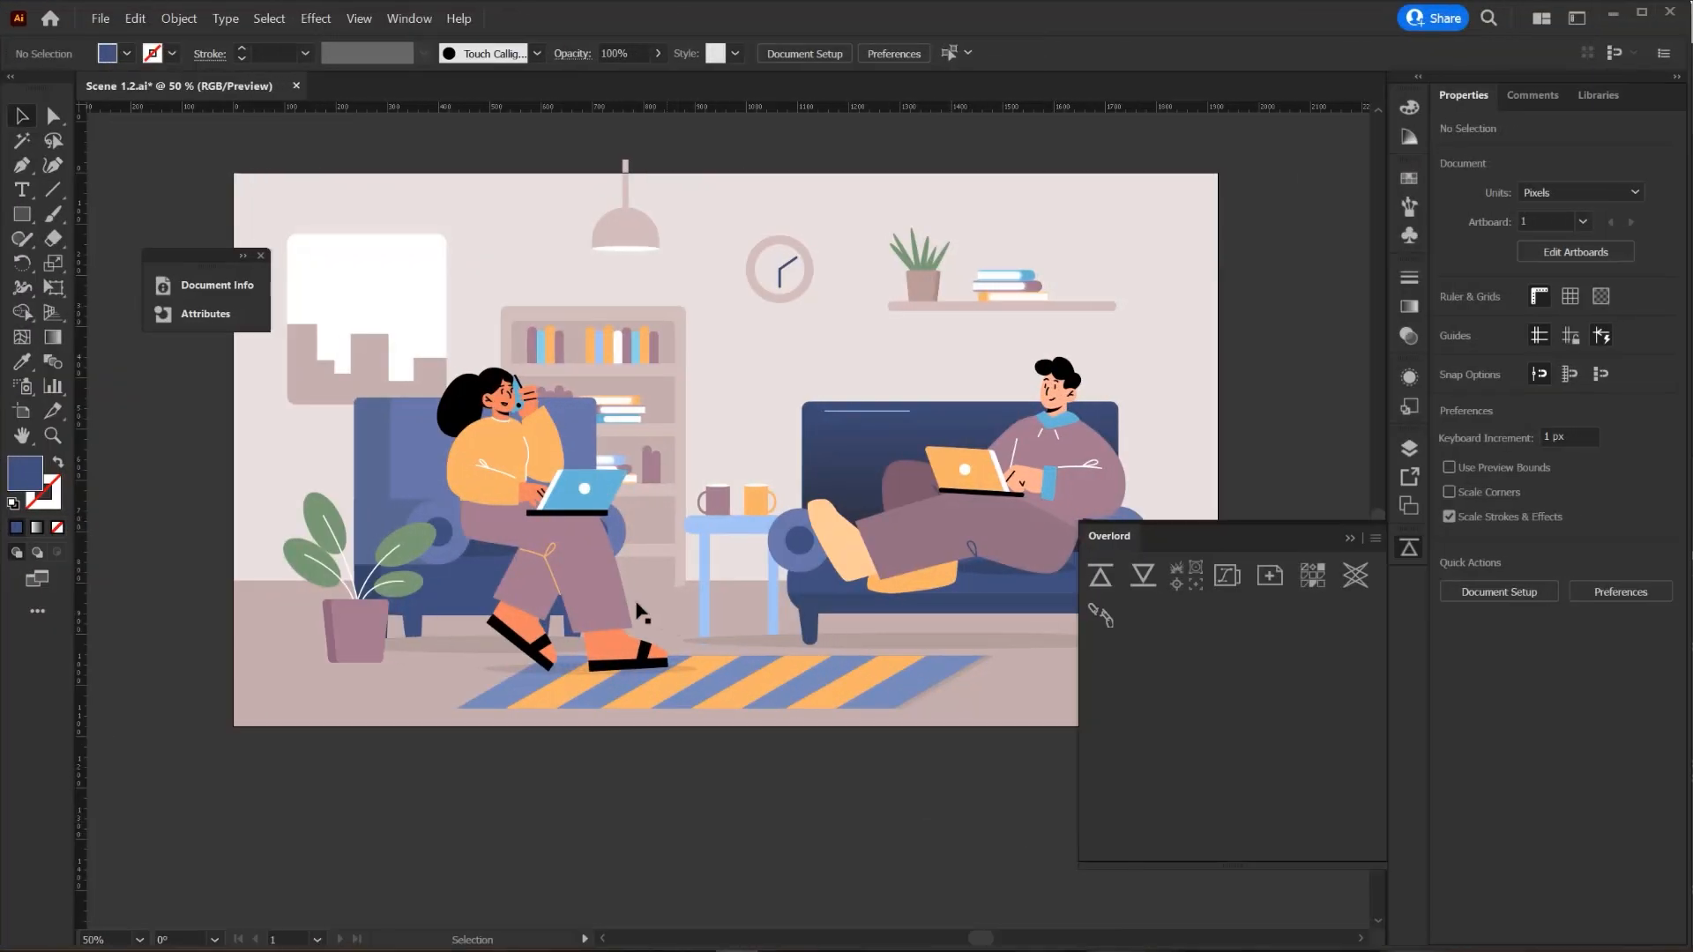
- Select the seated woman-with-laptop group and push it to After Effects via Overlord
left_click(641, 611)
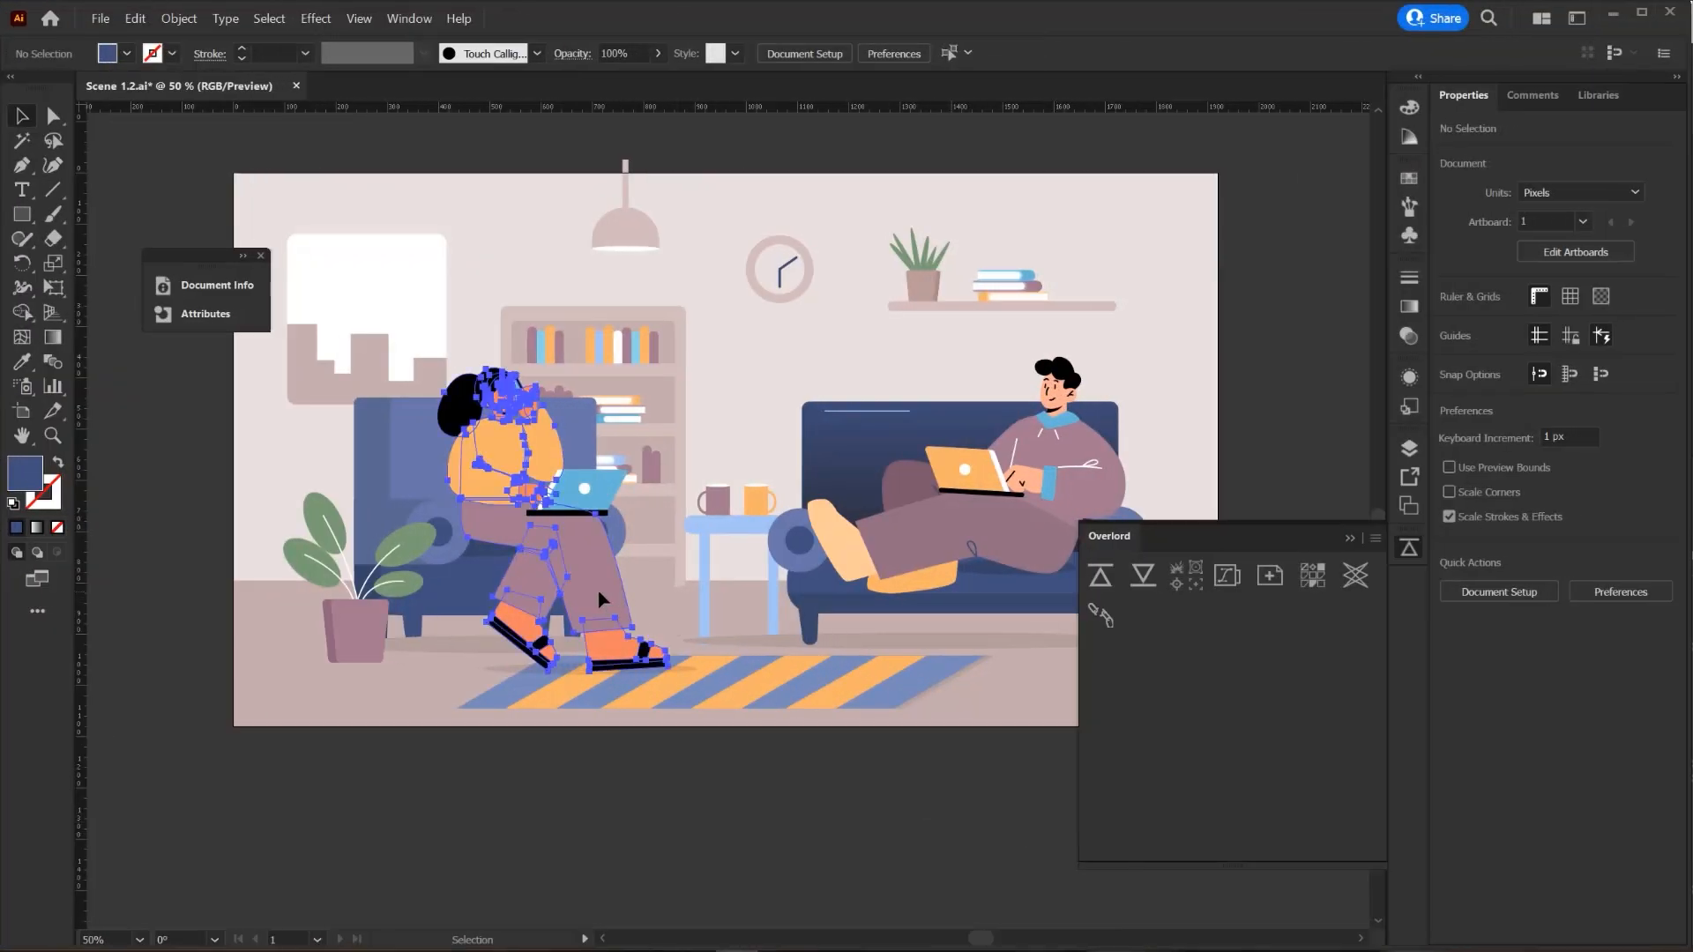
left_click(1099, 579)
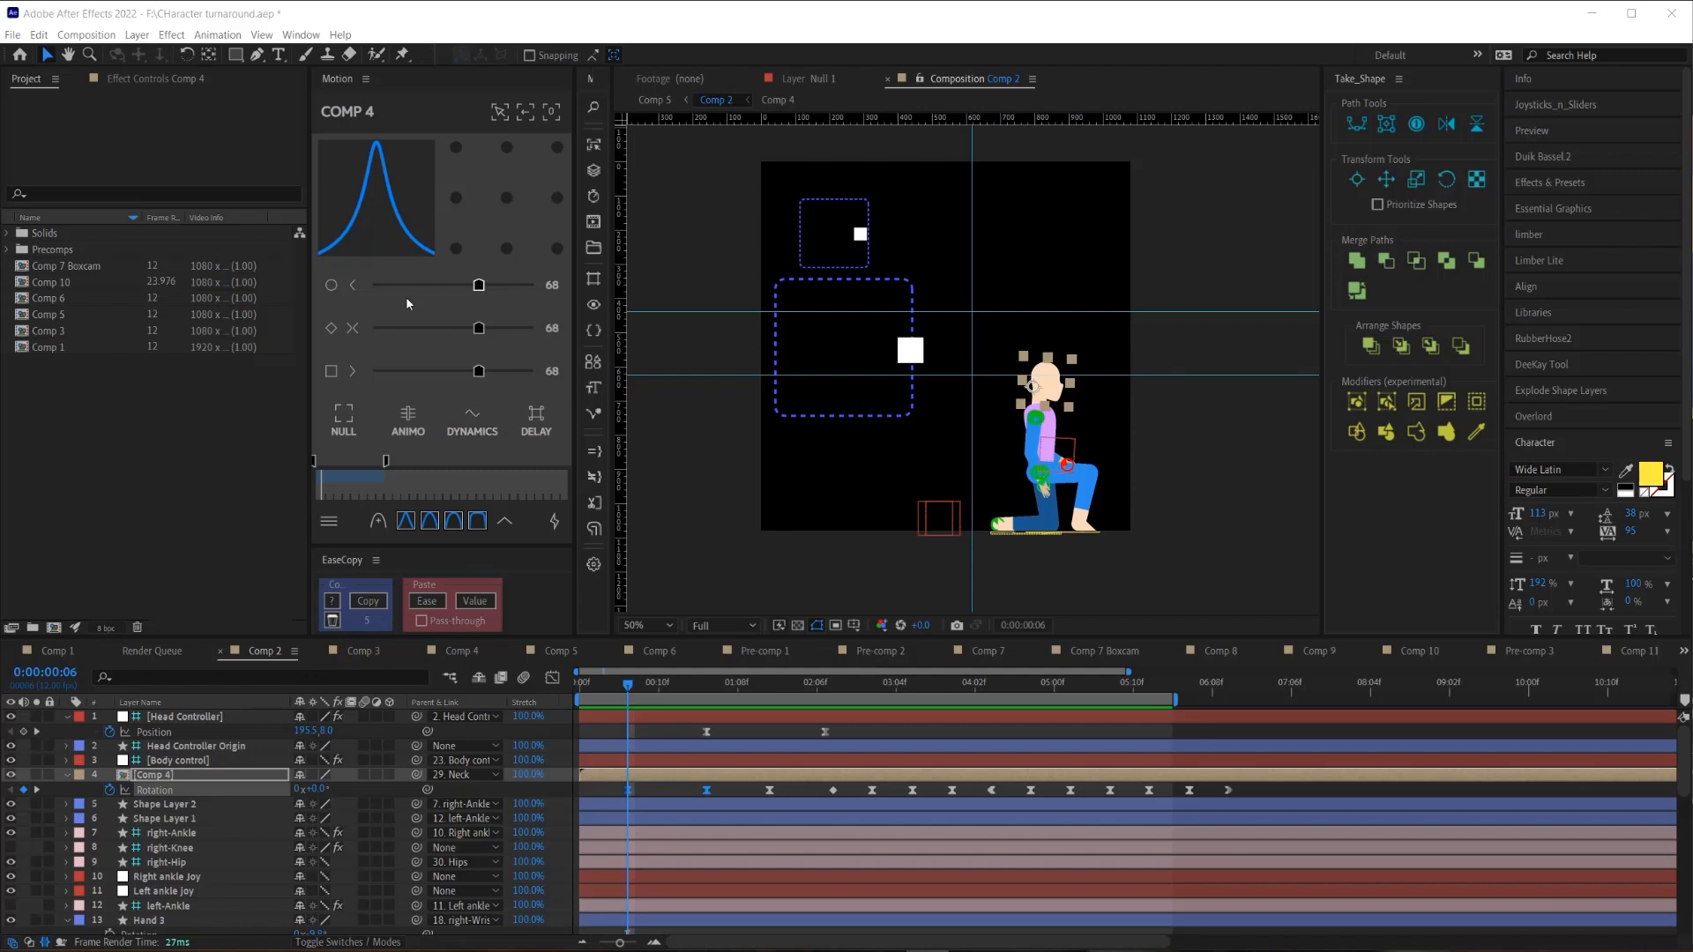
- Raise Motion easing to 78, try the 33 and 10 presets, then apply the sharp-peaked 78 preset
left_click_drag(477, 328, 495, 331)
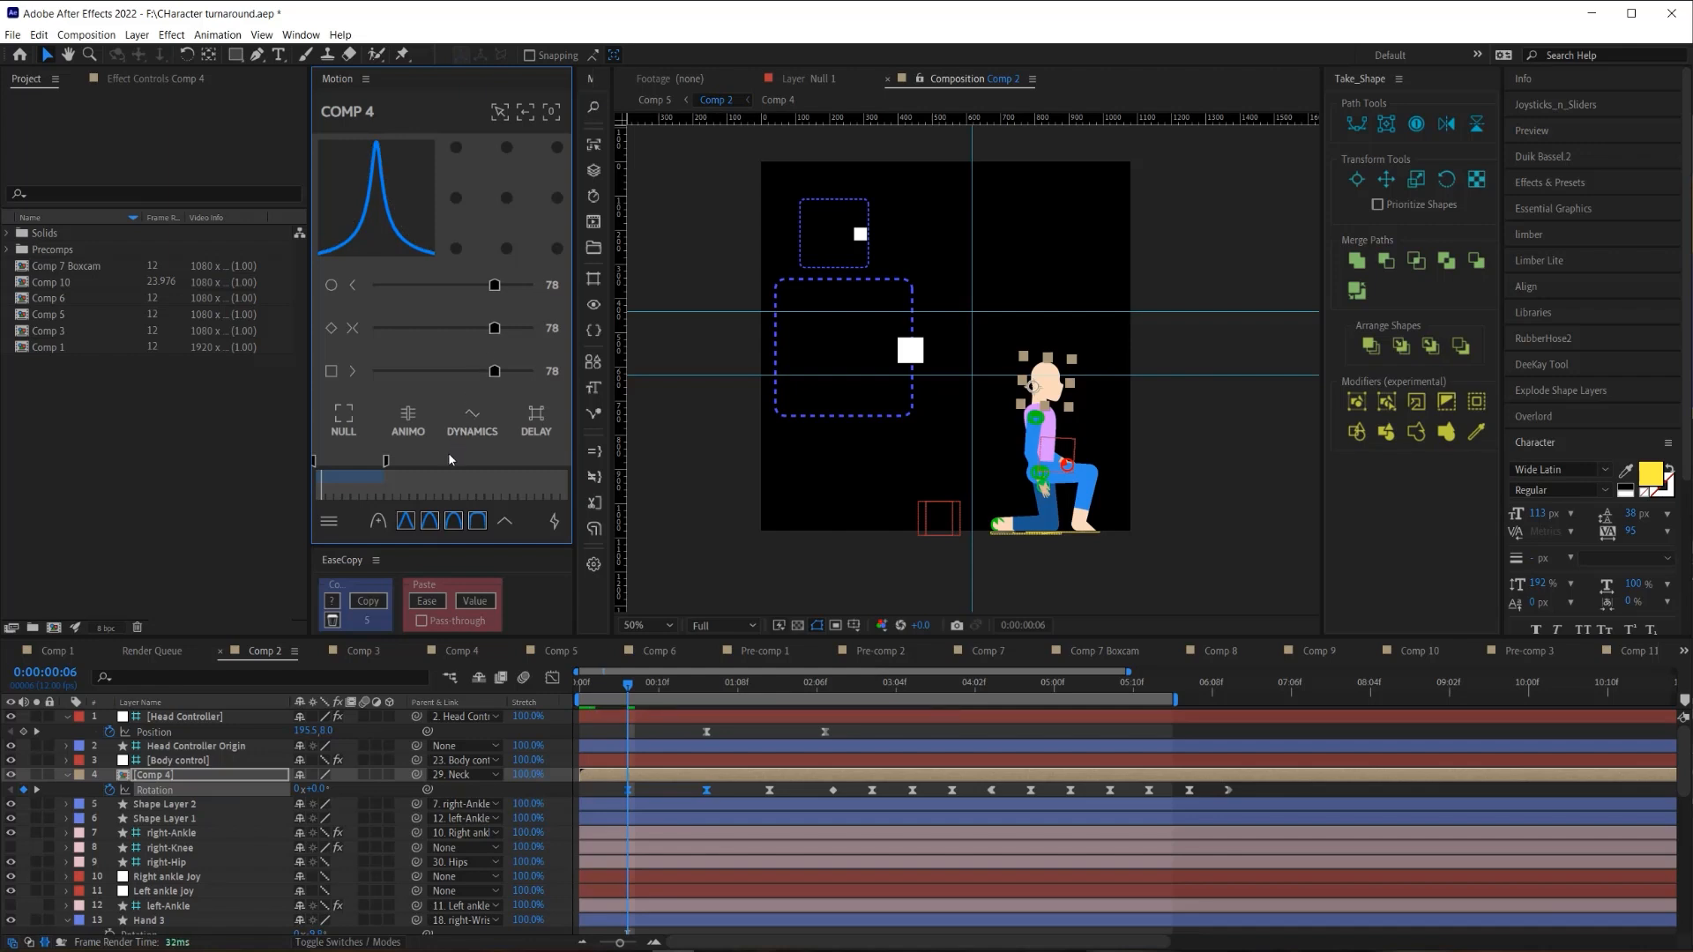
left_click(431, 522)
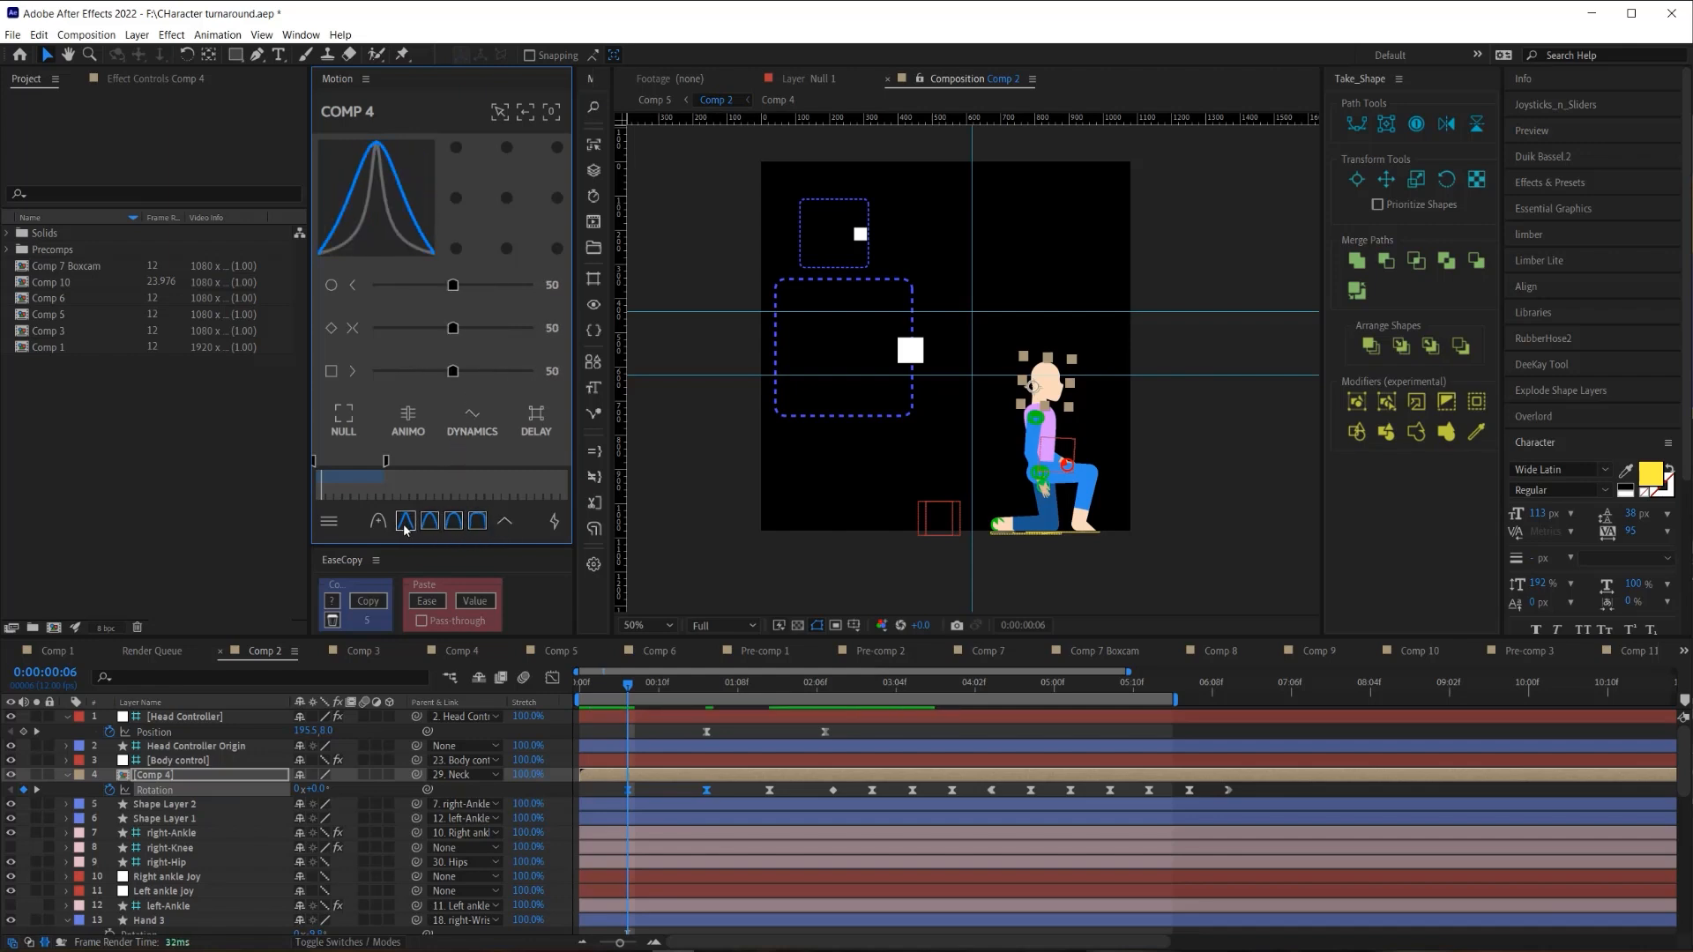
left_click(477, 522)
left_click(431, 522)
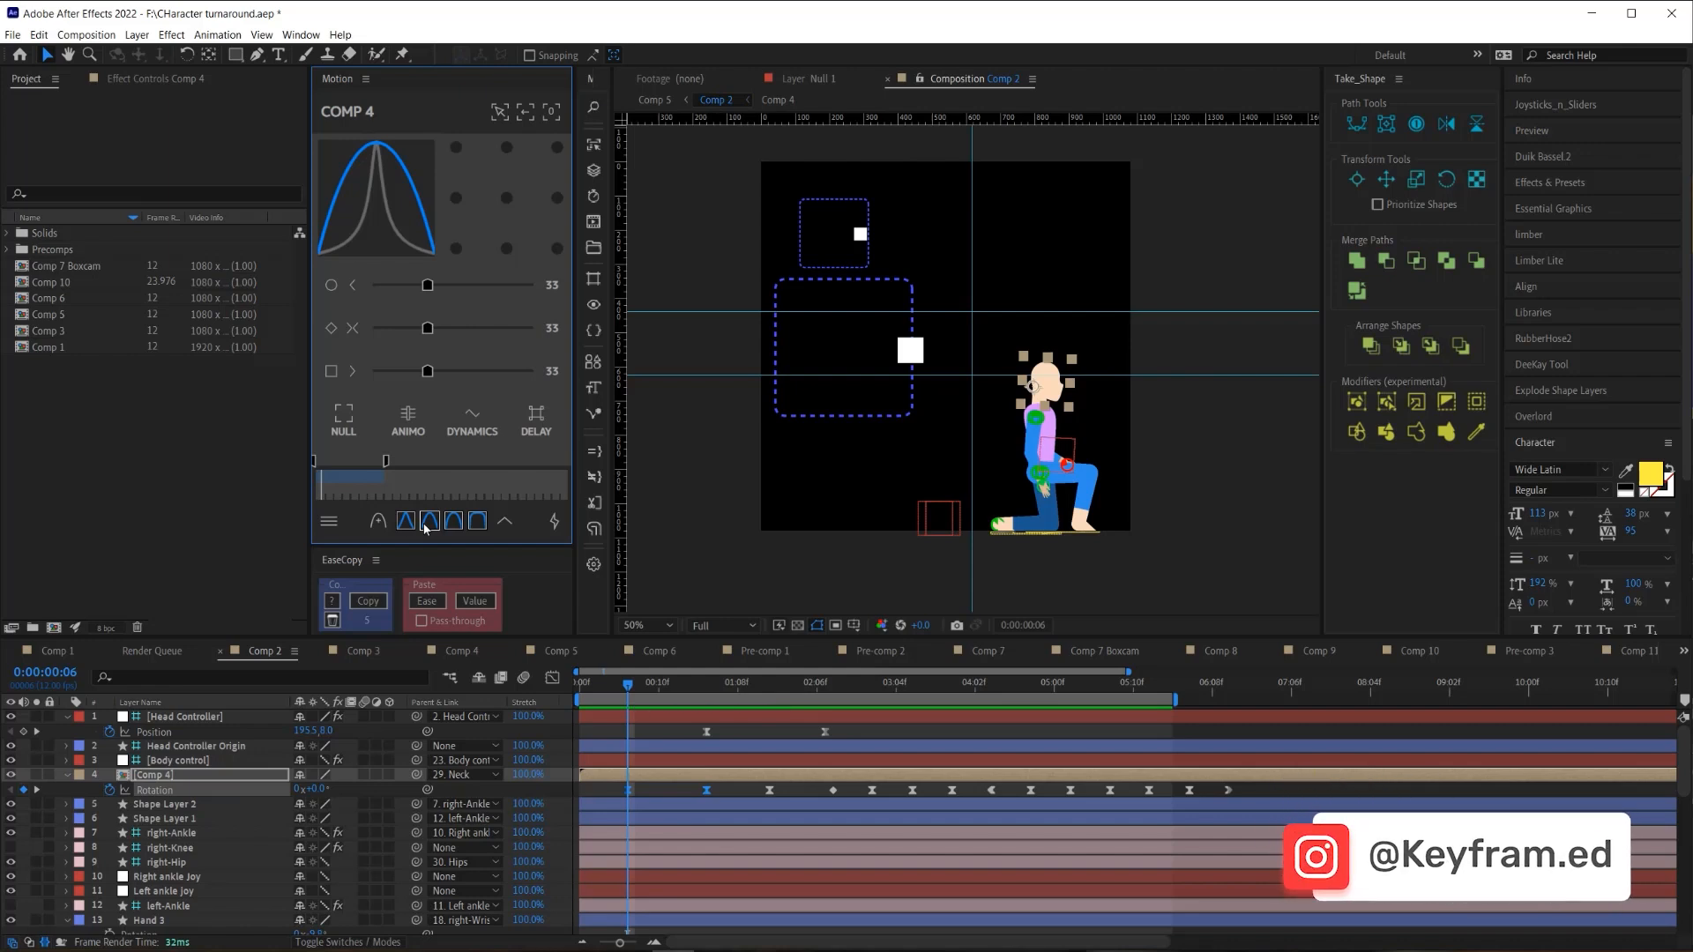
left_click(428, 521)
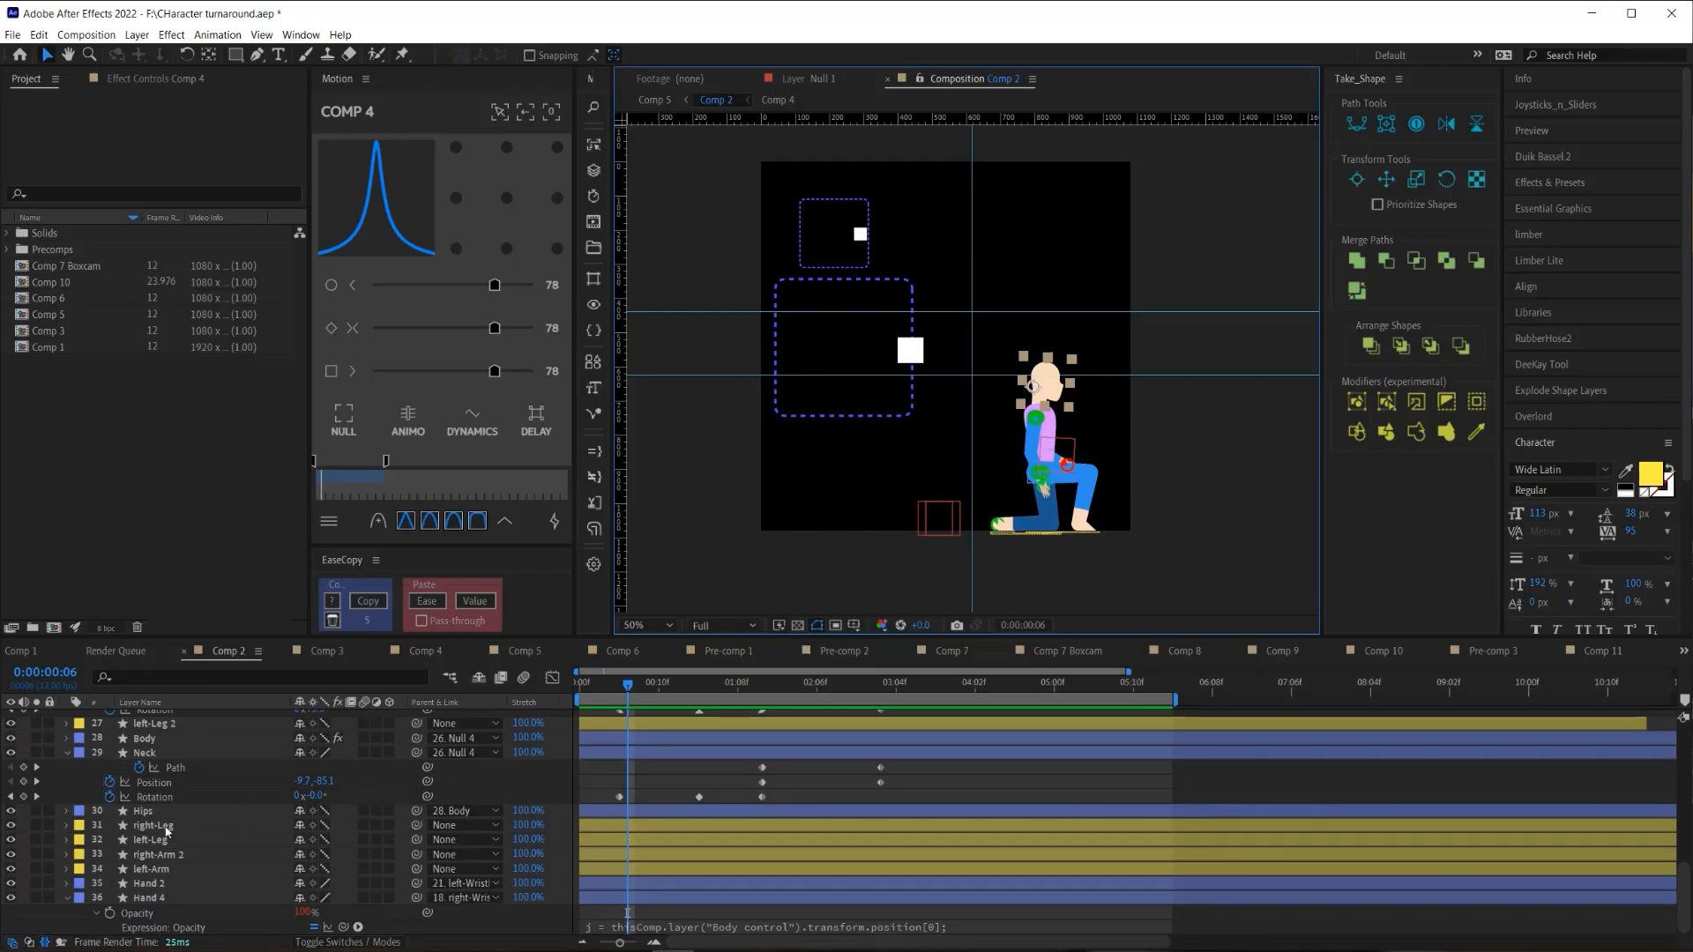
- Select right-Leg through left-Leg with their controllers, then remove Comp 4 from the selection
left_click(165, 829)
left_click(164, 842, "ctrl")
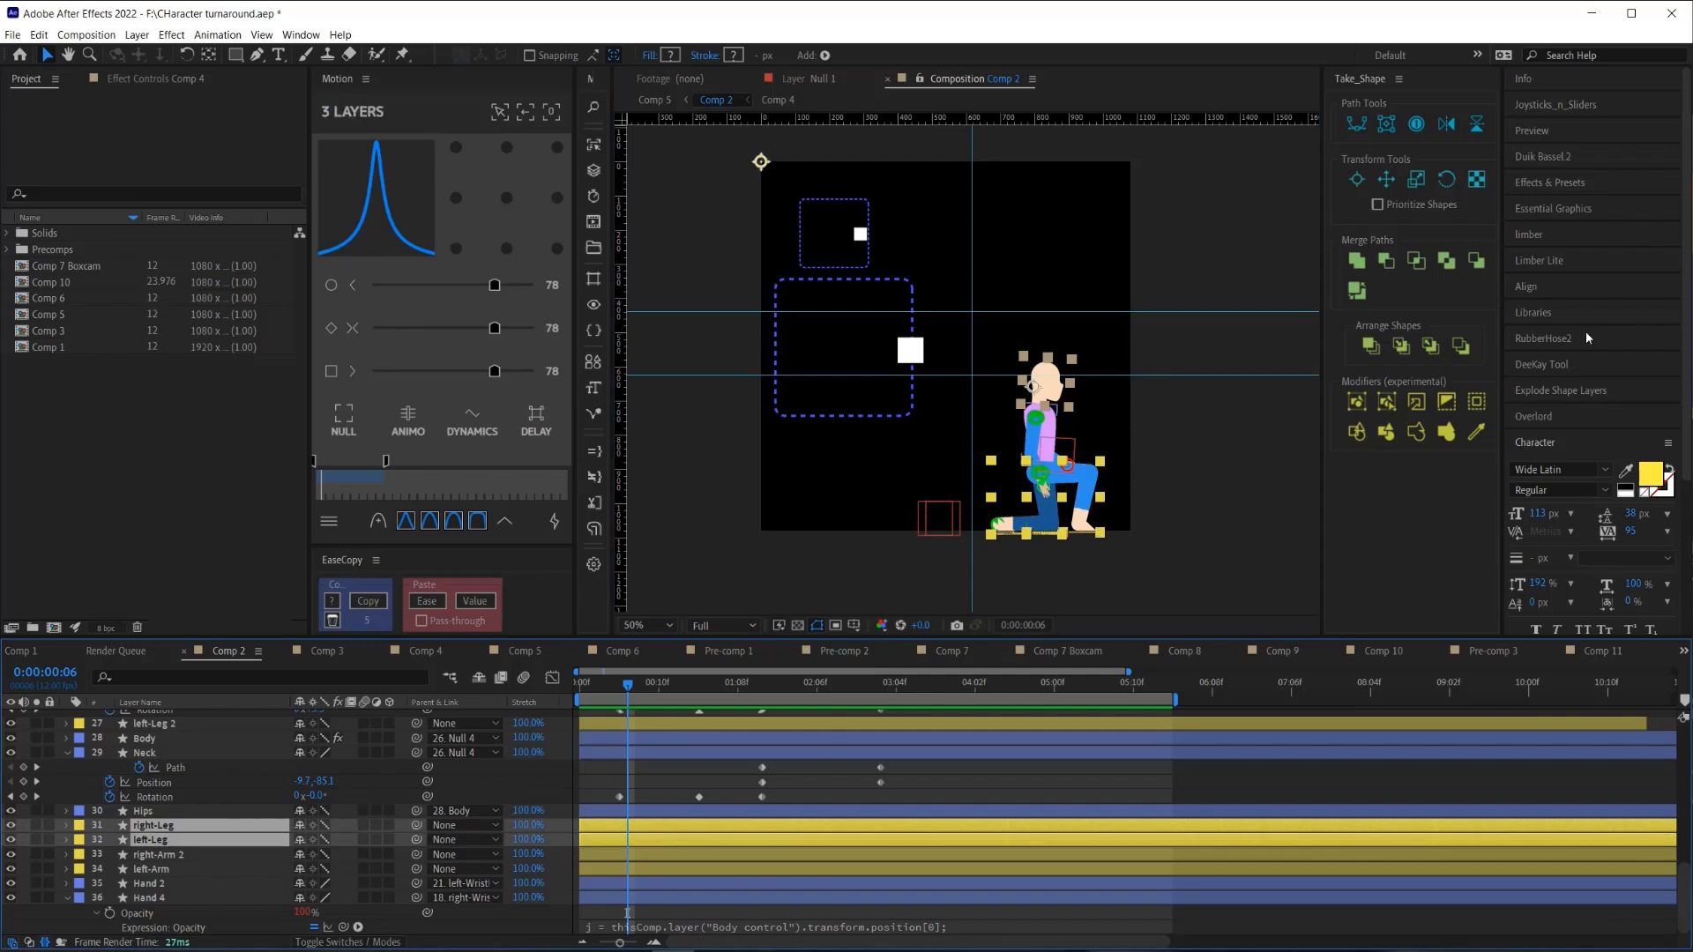
left_click(1589, 235)
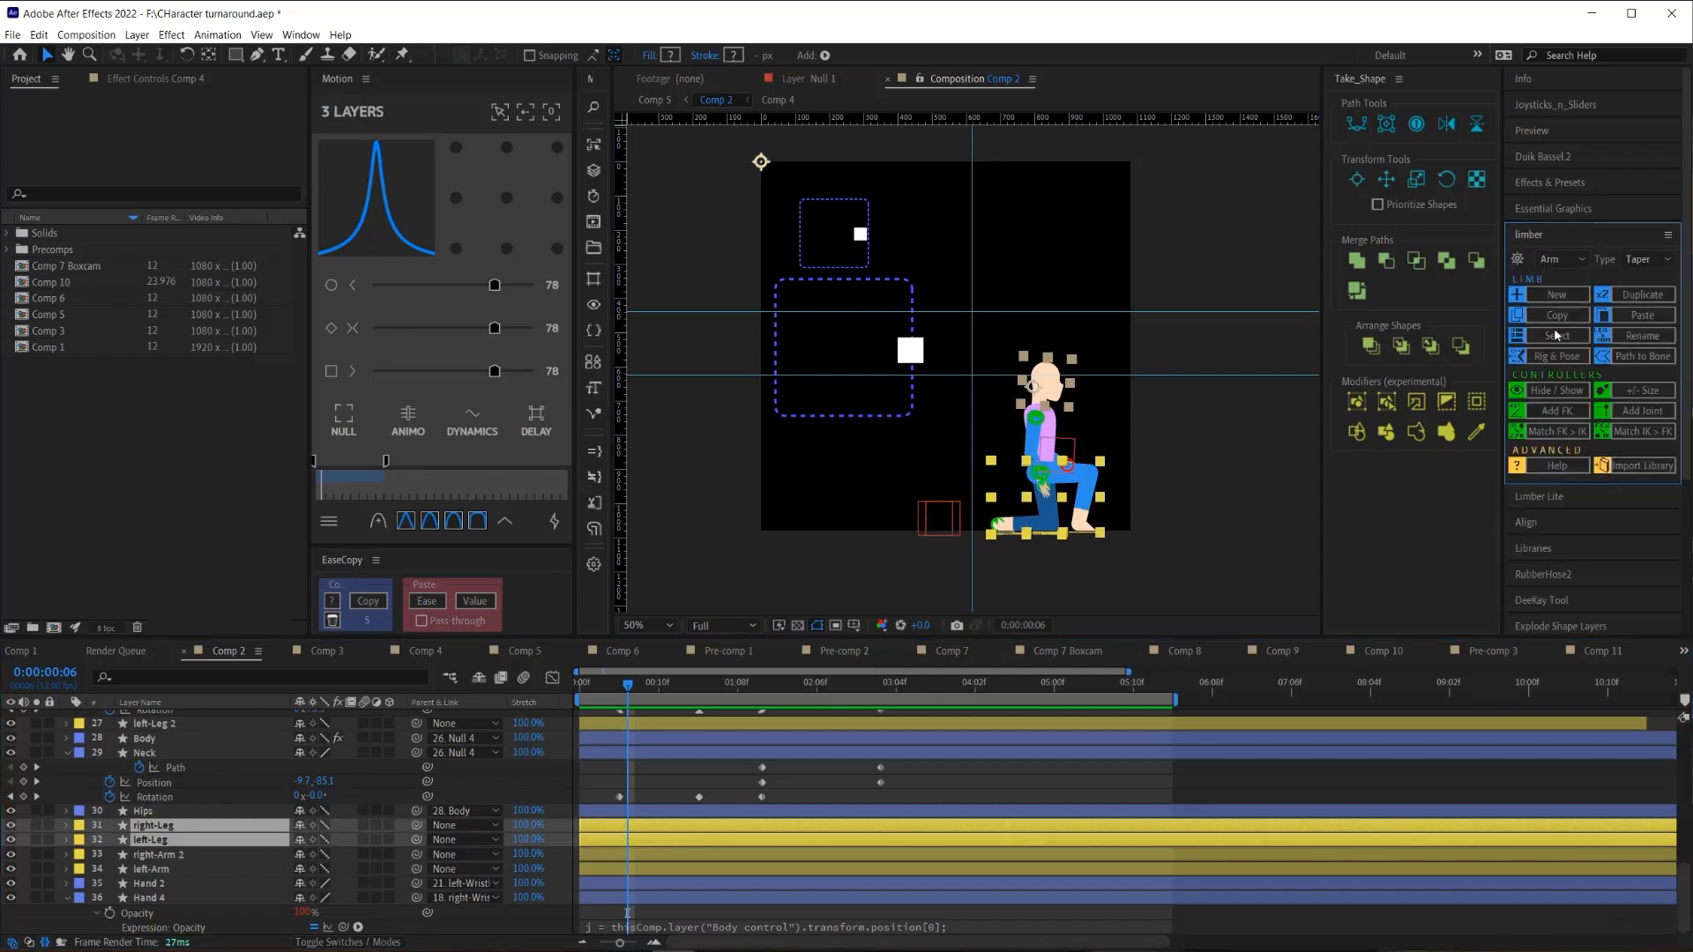
left_click(500, 111)
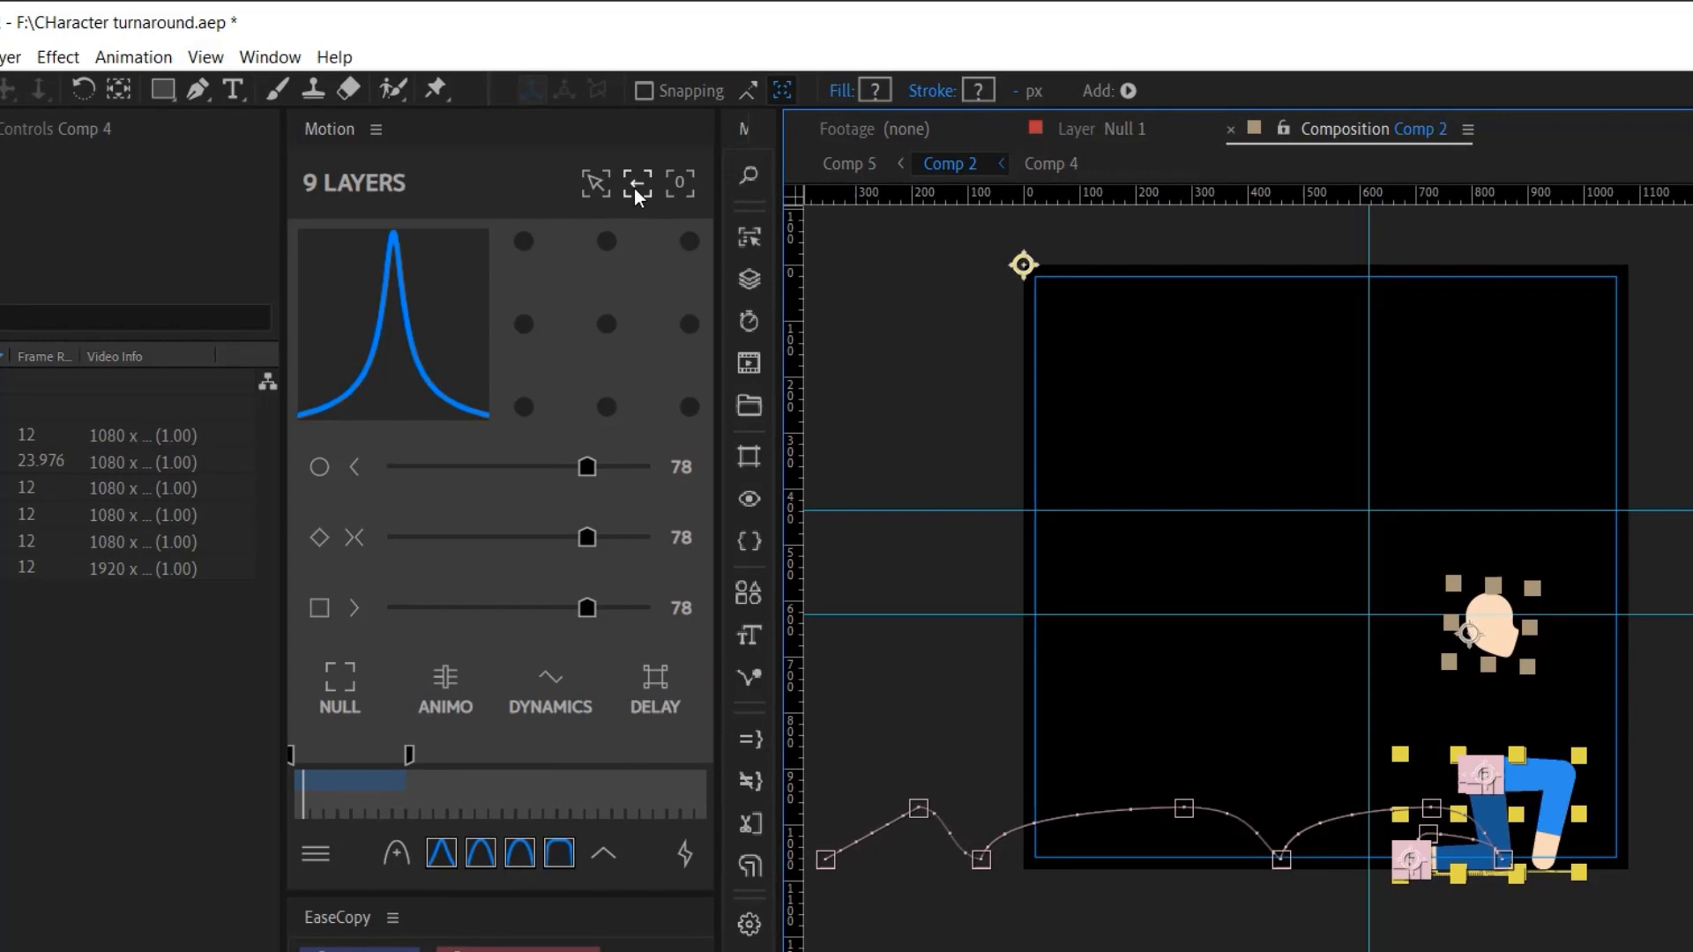
left_click(637, 181)
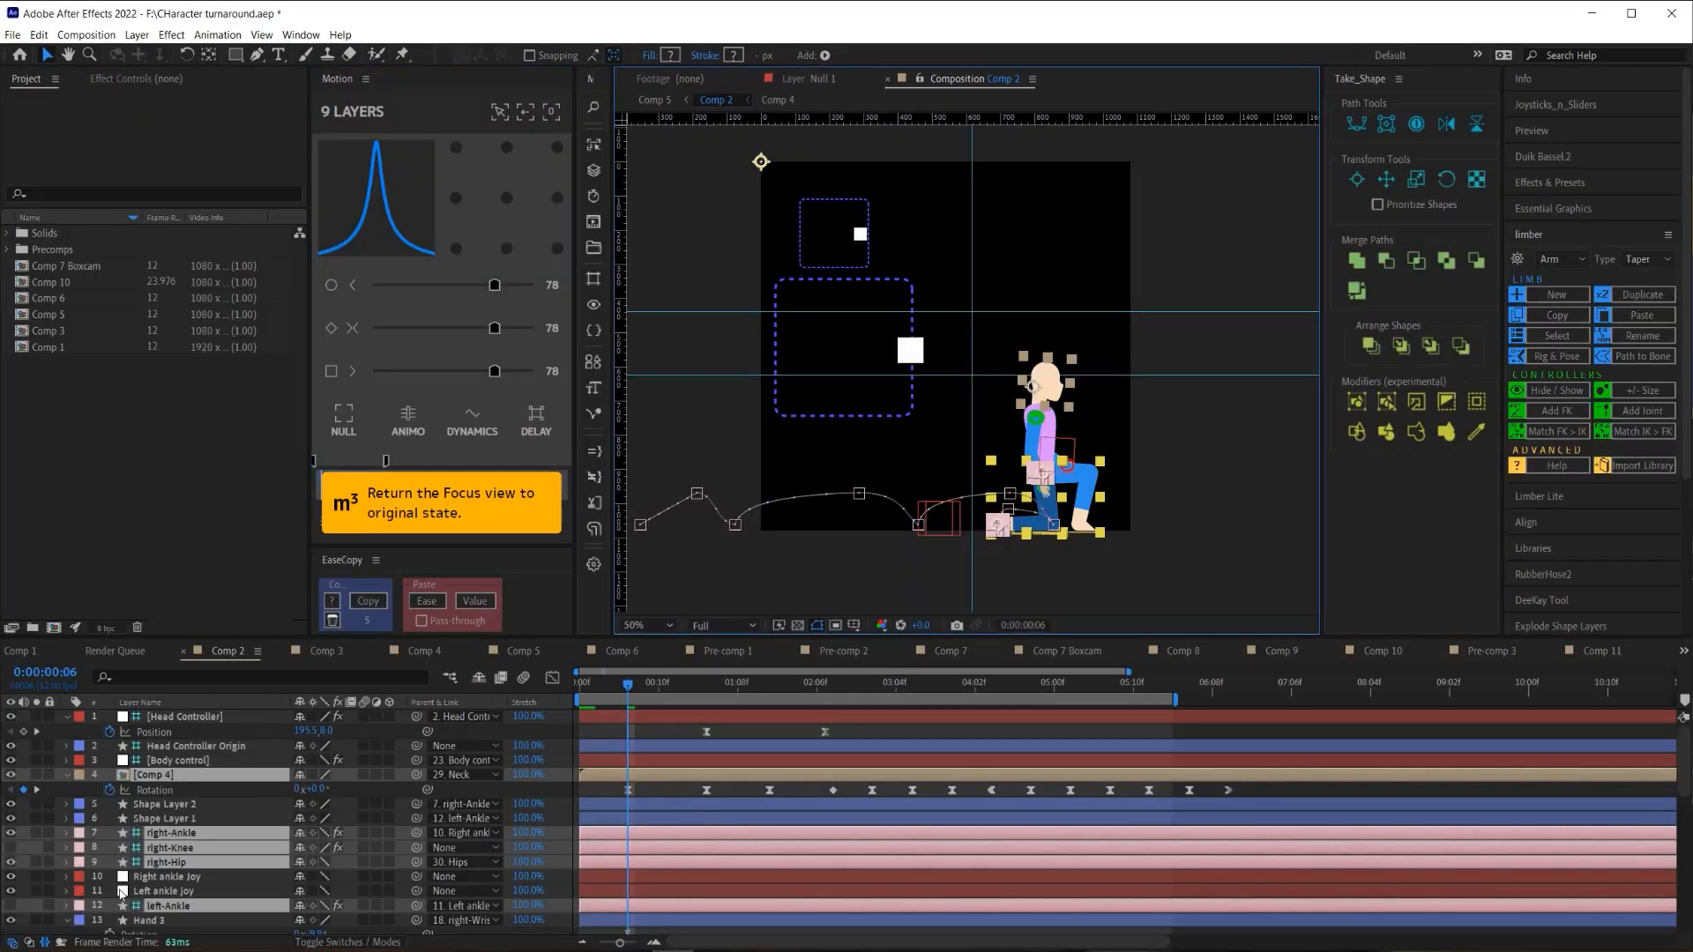
left_click(154, 775, "ctrl")
scroll(722, 816, "down", 5)
scroll(728, 809, "up", 2)
scroll(730, 808, "up", 2)
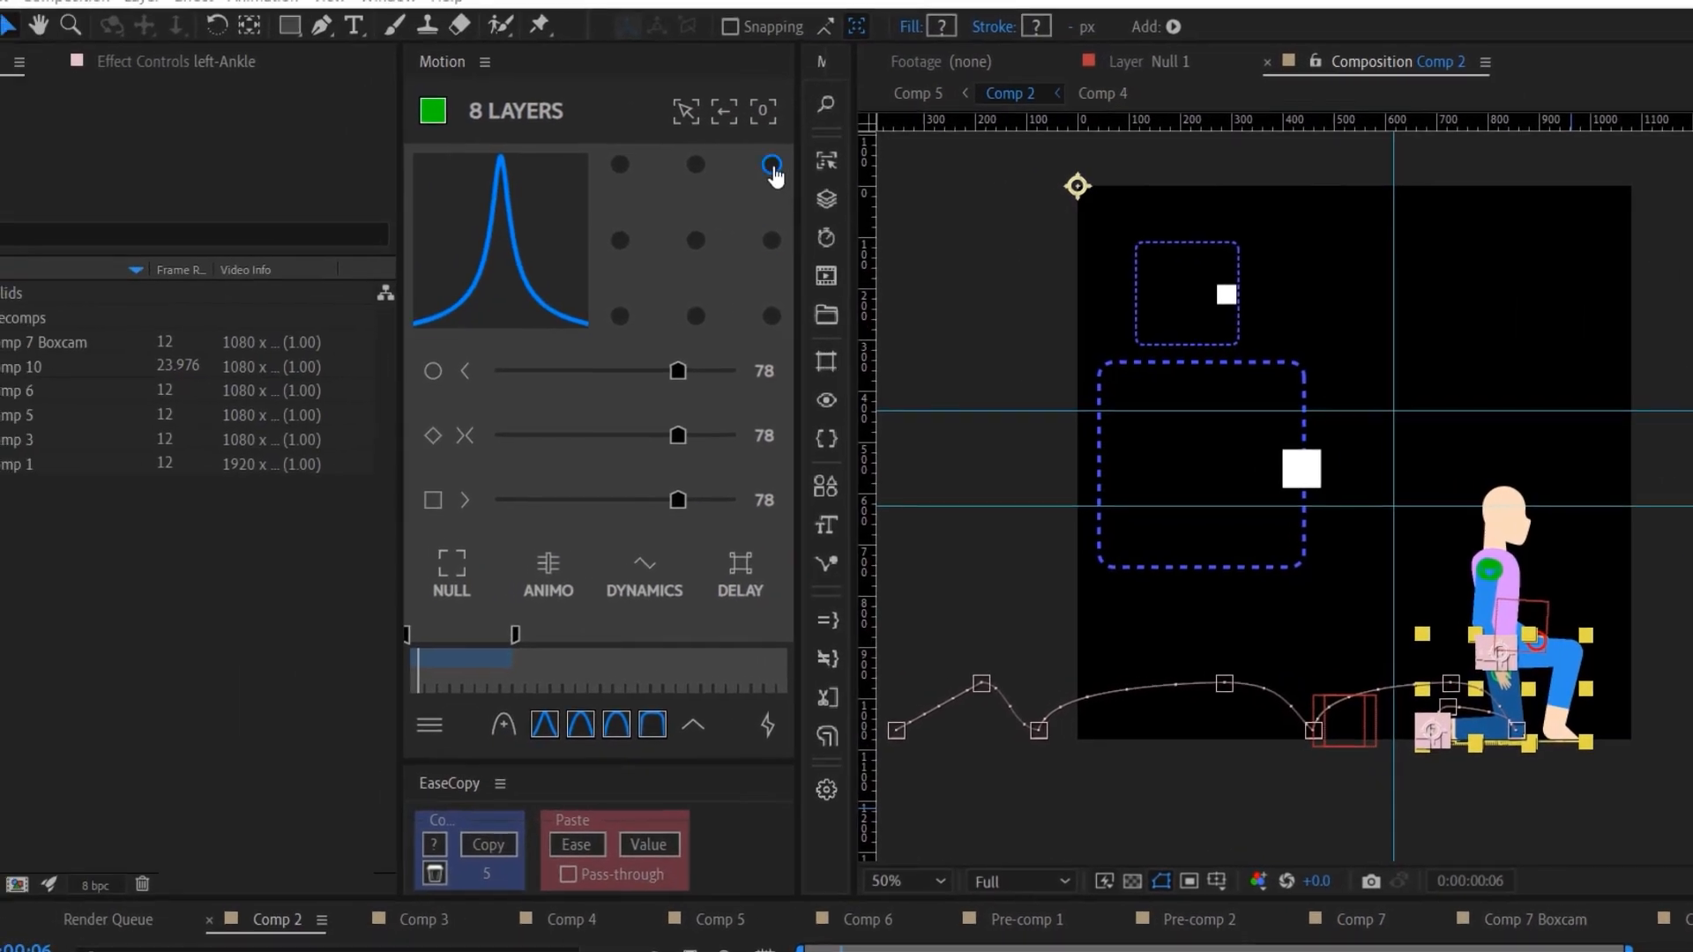
- Create a new Motion group named 'Legs' from the selected leg layers
left_click(764, 112)
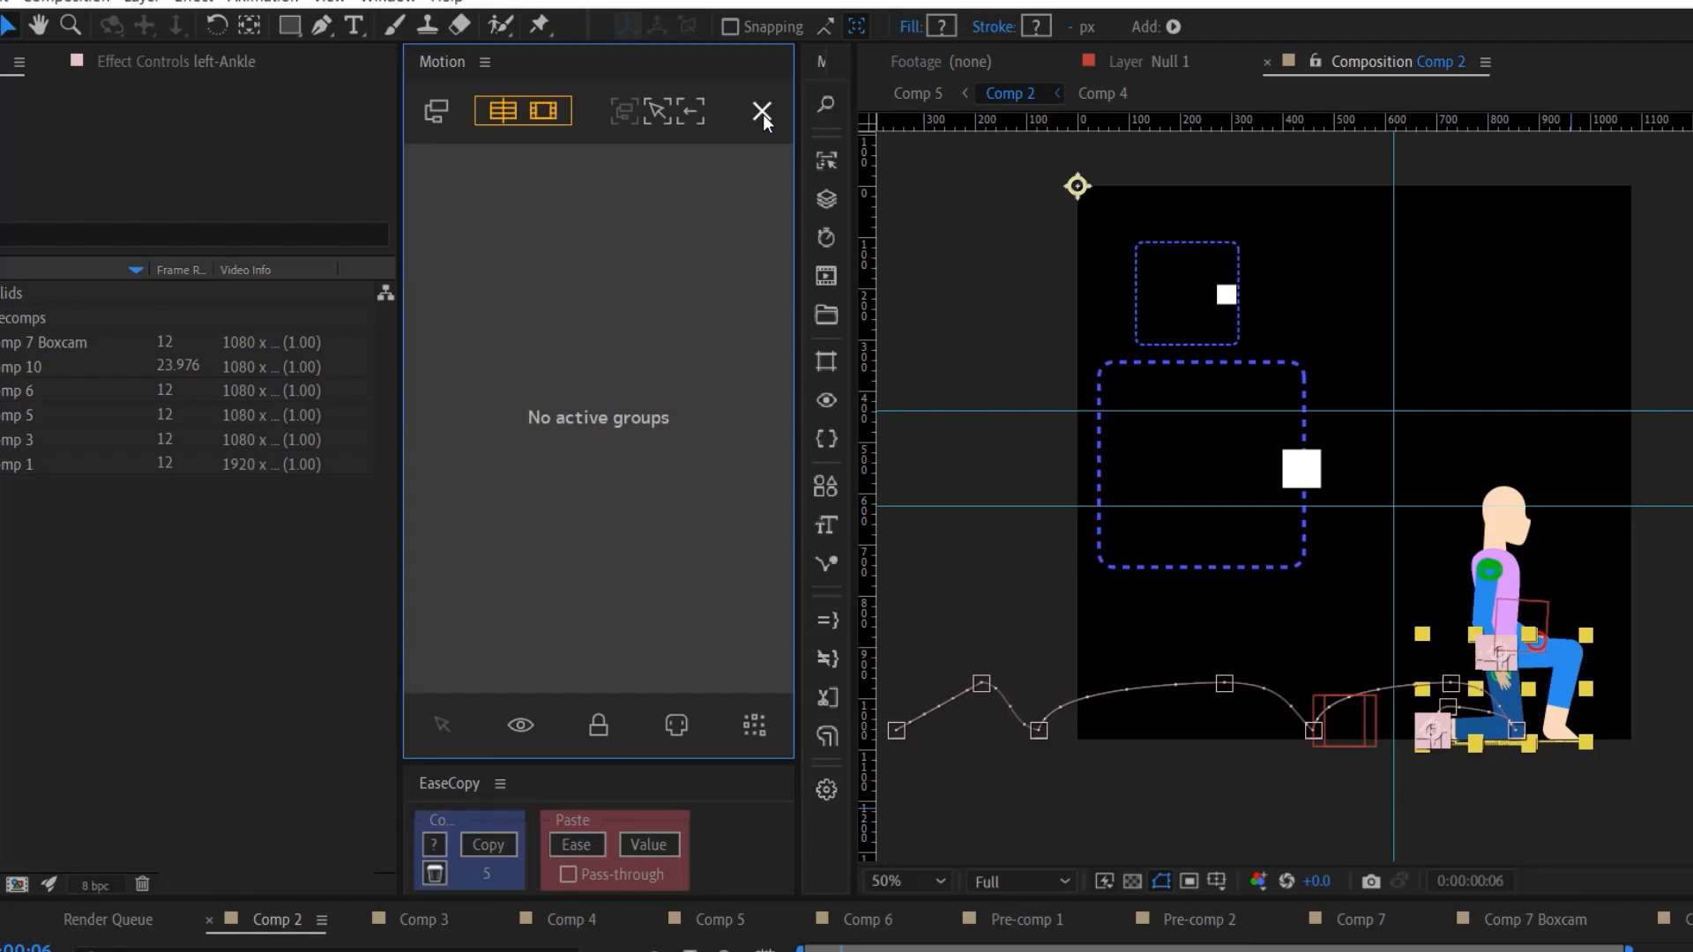
left_click(438, 112)
type("L")
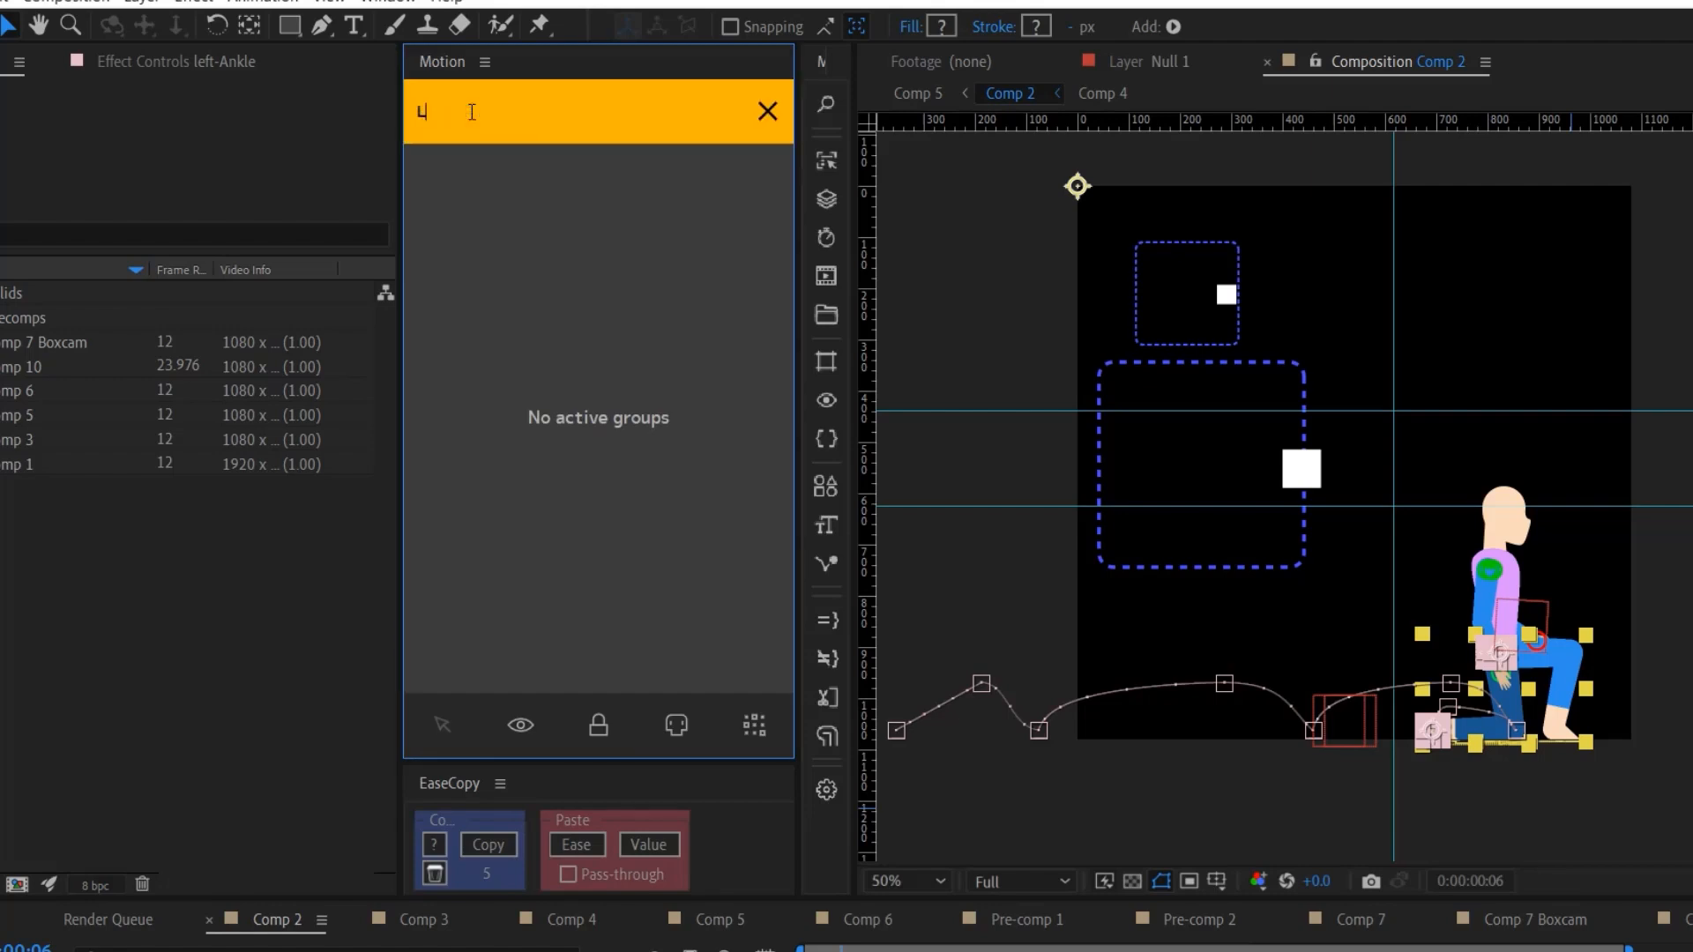
type("egs")
key("Return")
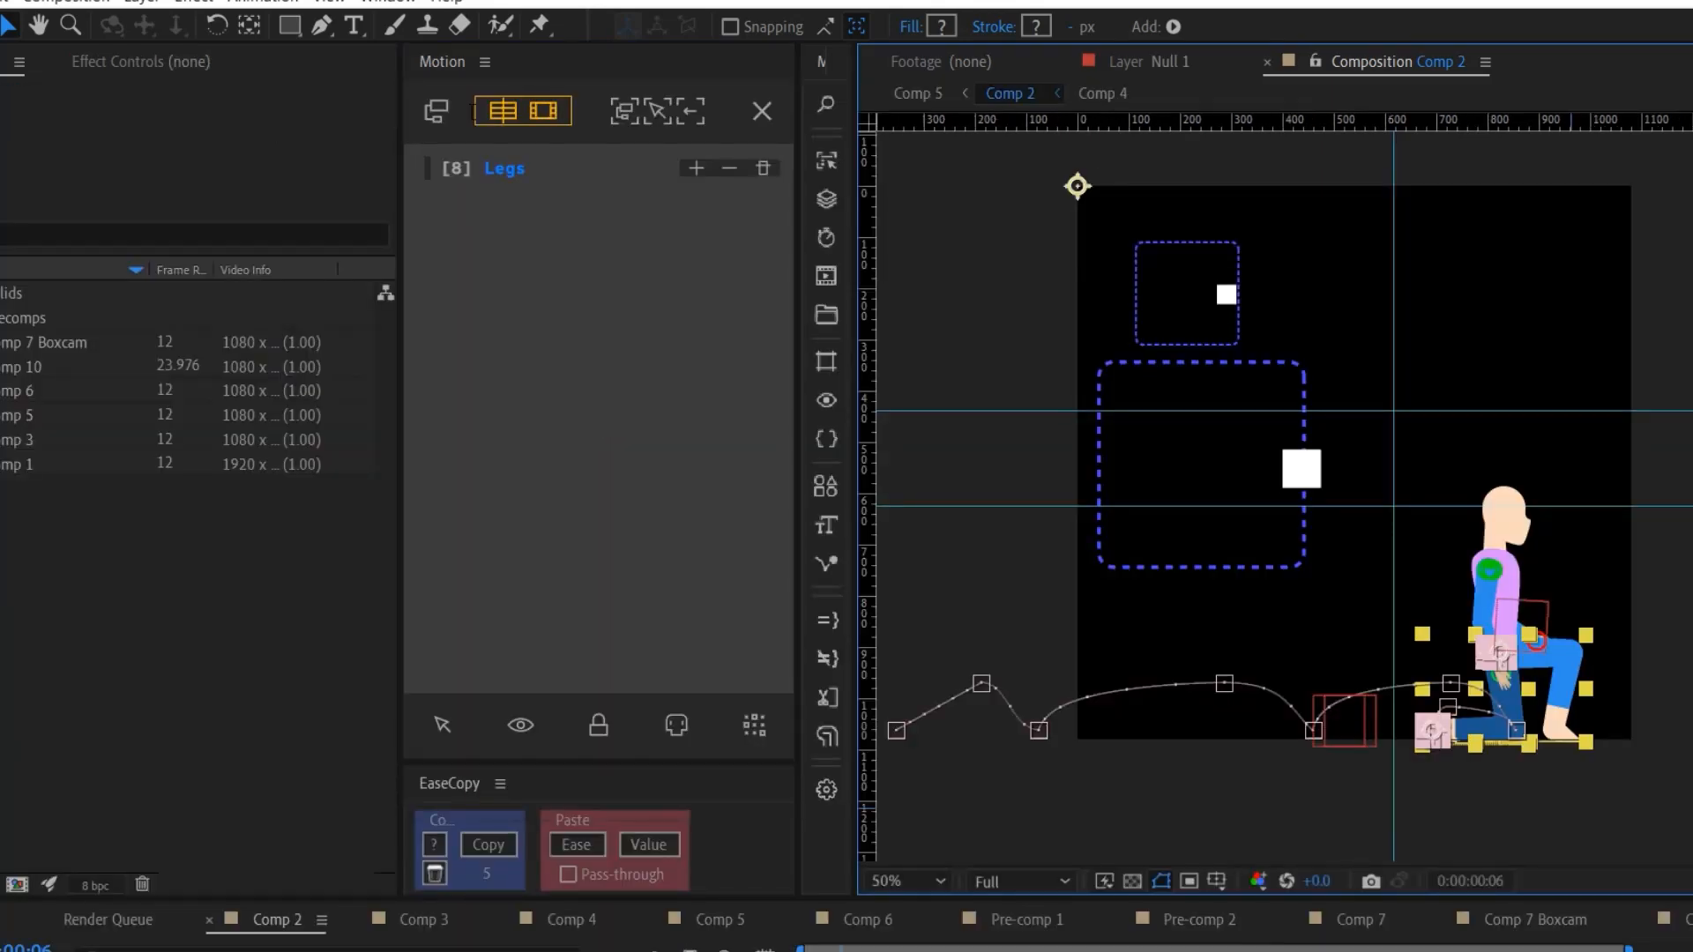
- Show only the Legs group's layers in the timeline and select all eight
left_click(651, 115)
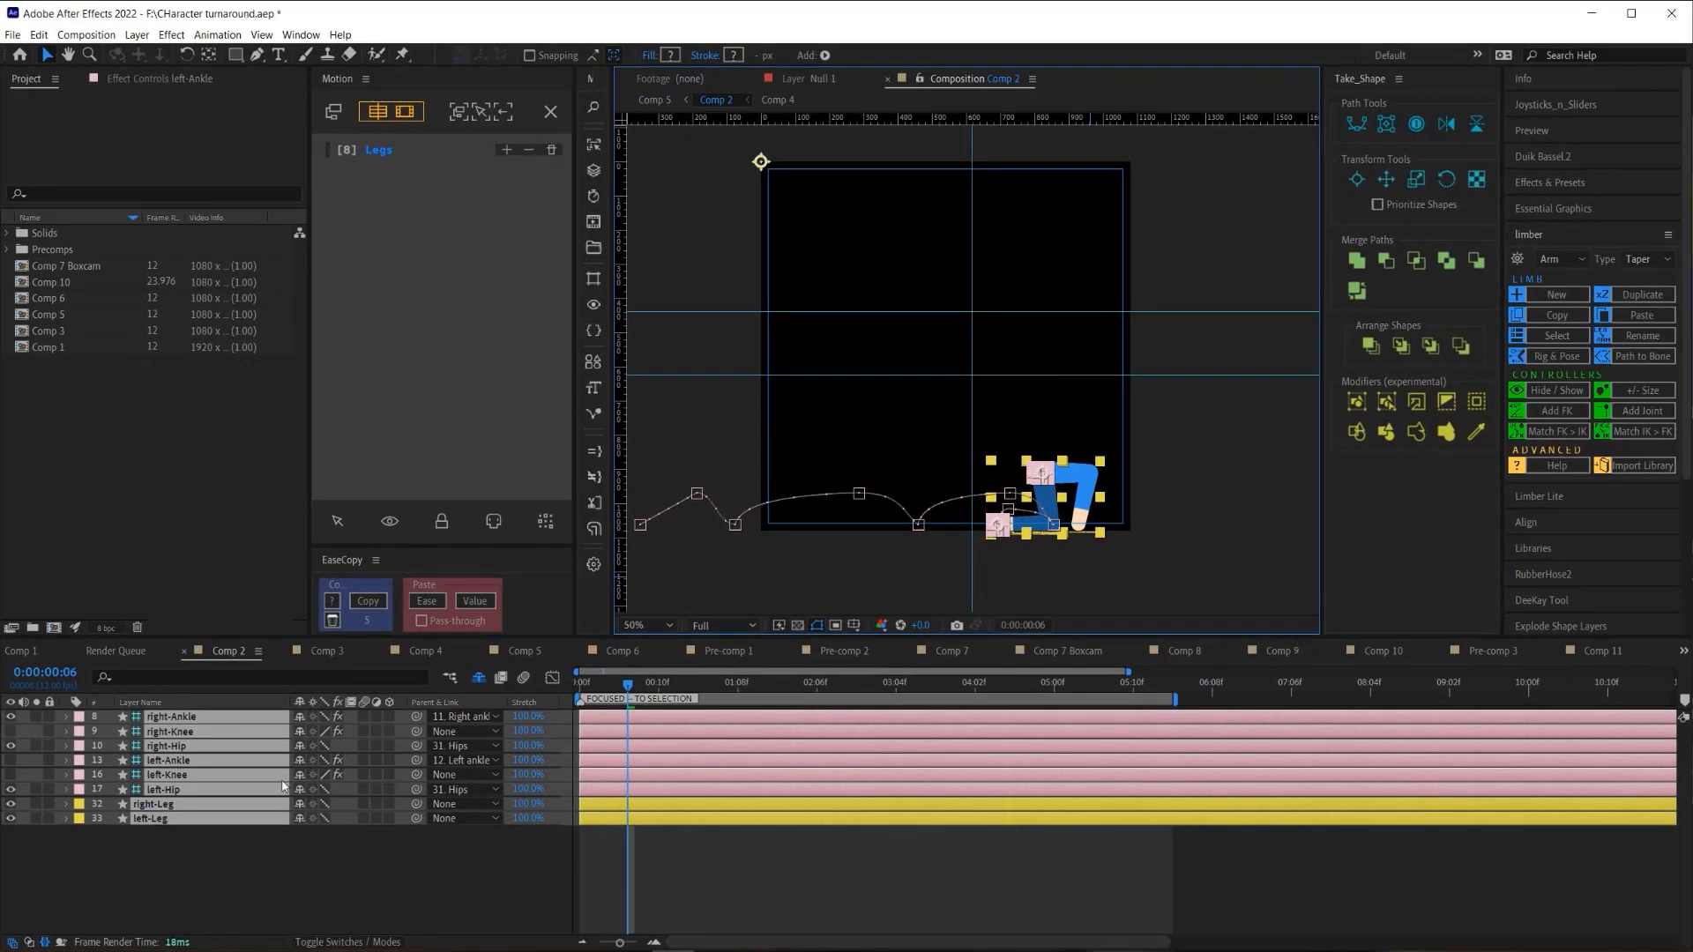
left_click(503, 112)
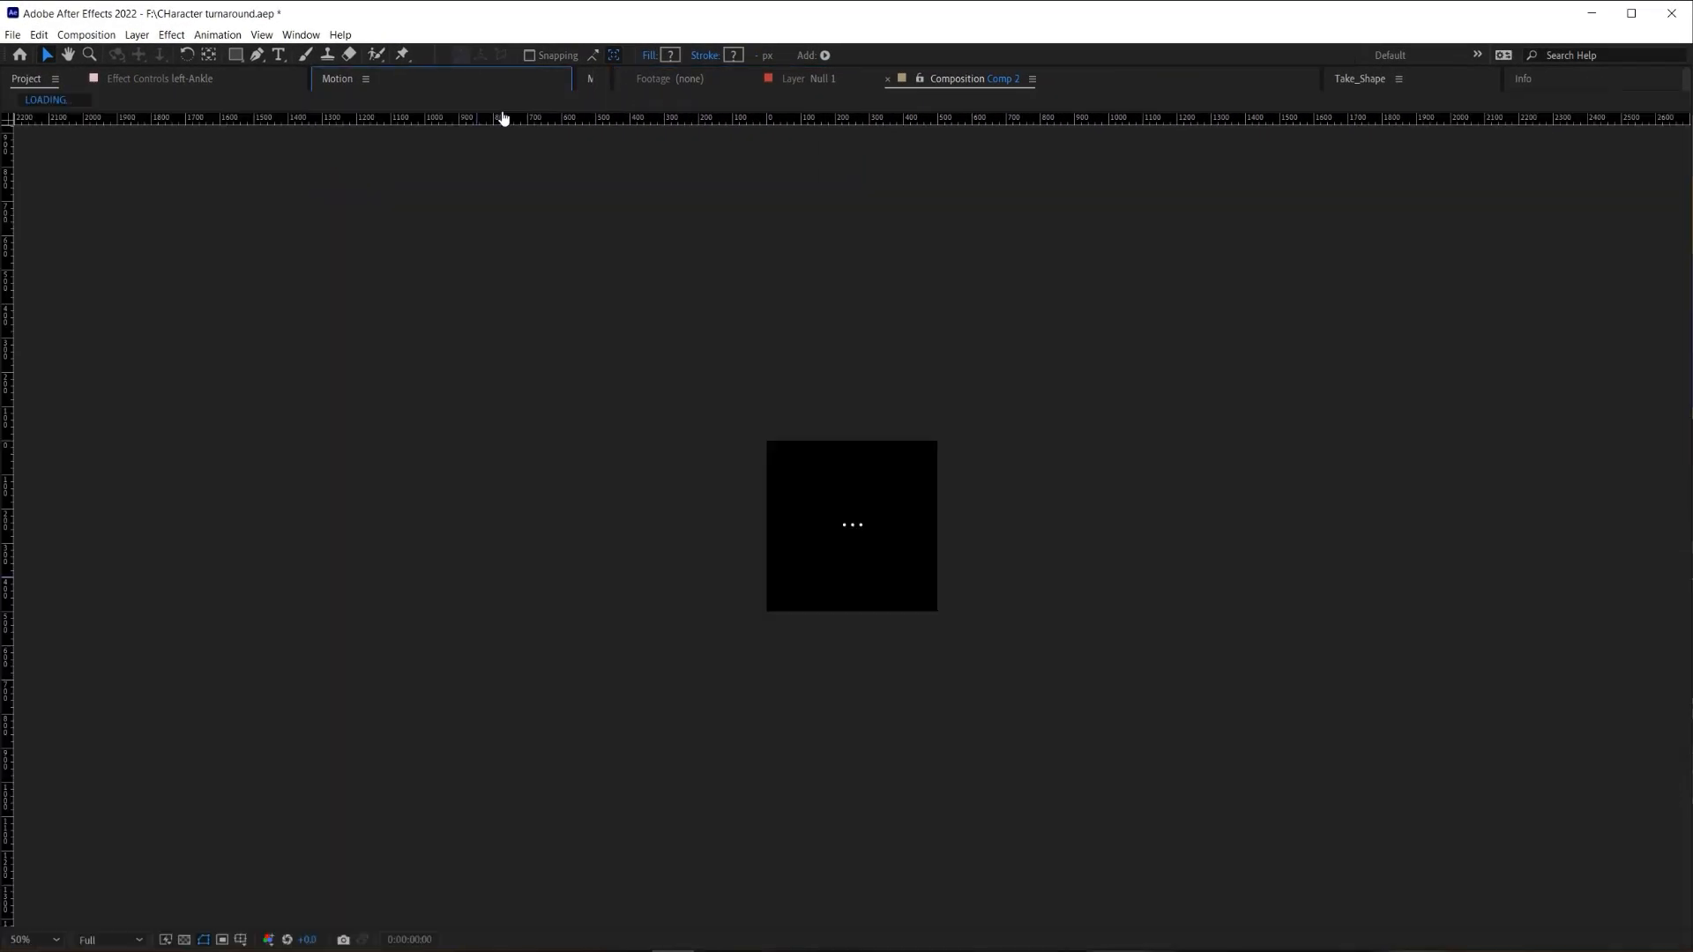
left_click(452, 150)
left_click(480, 115)
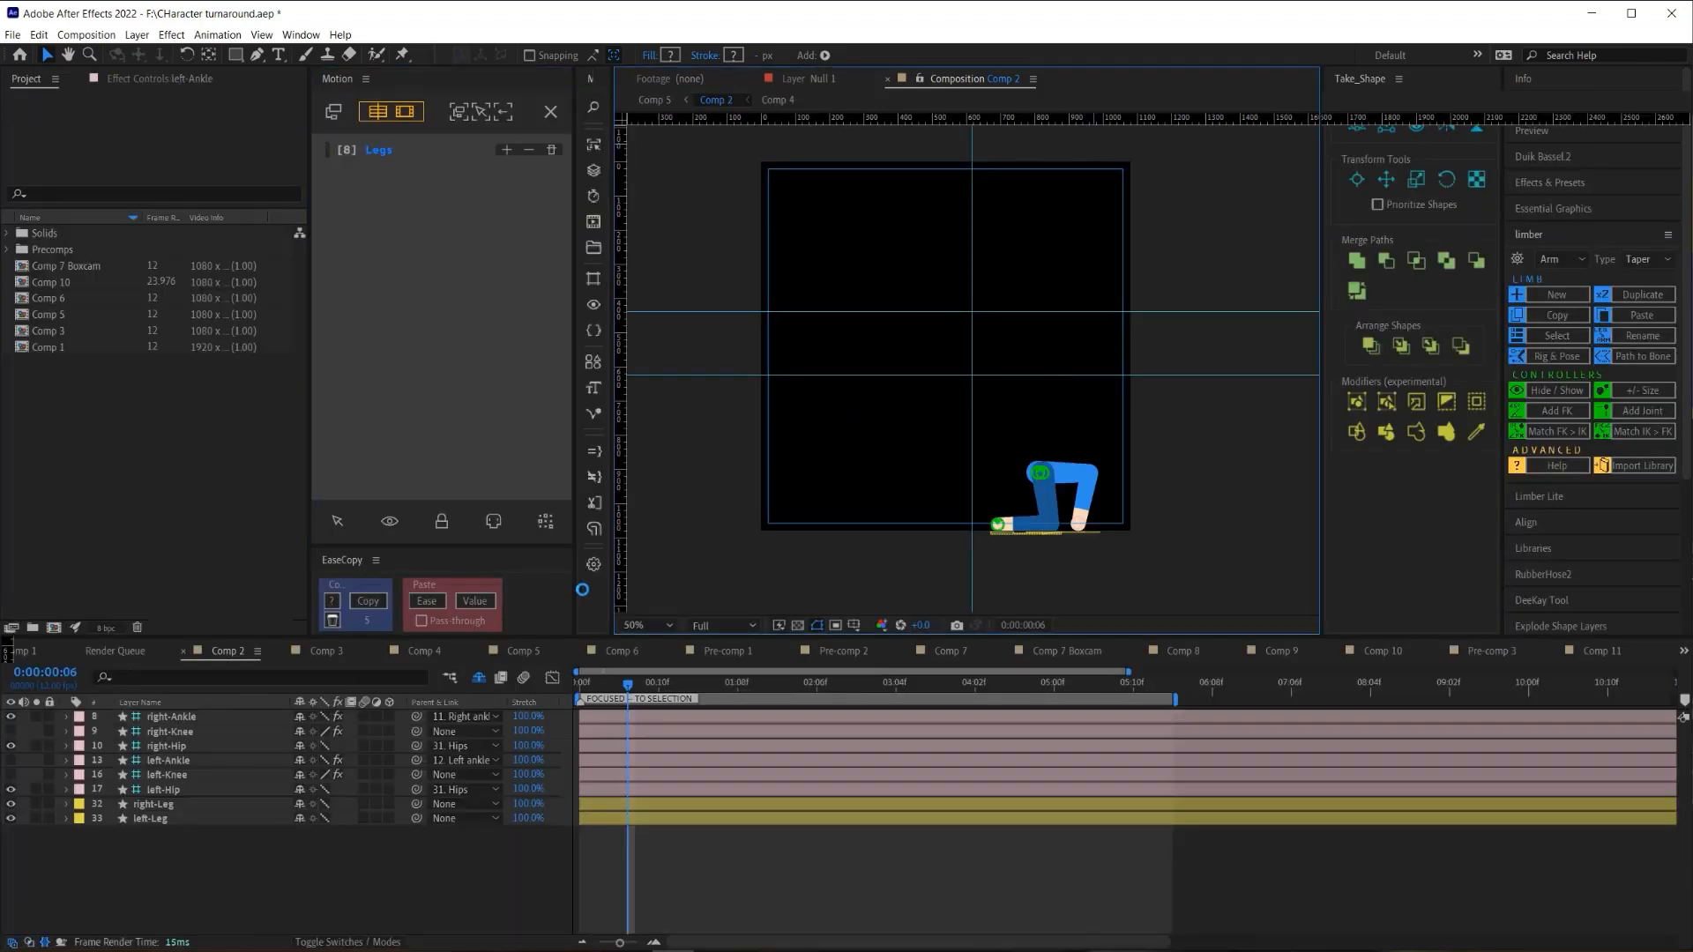
key("ctrl+a")
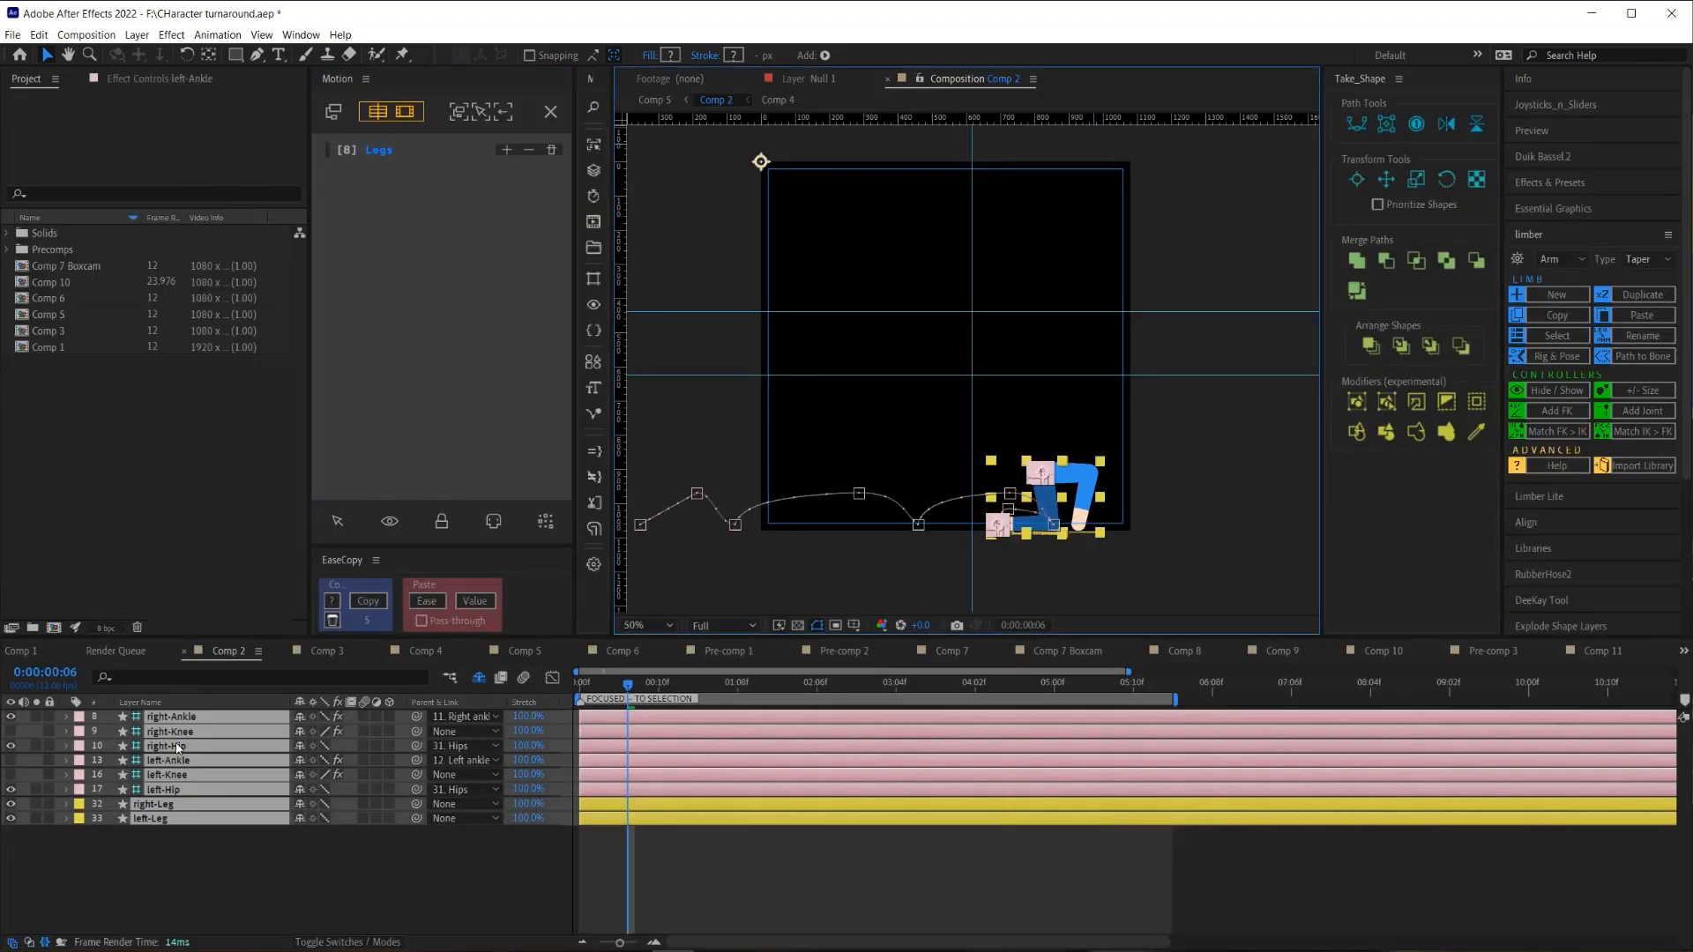
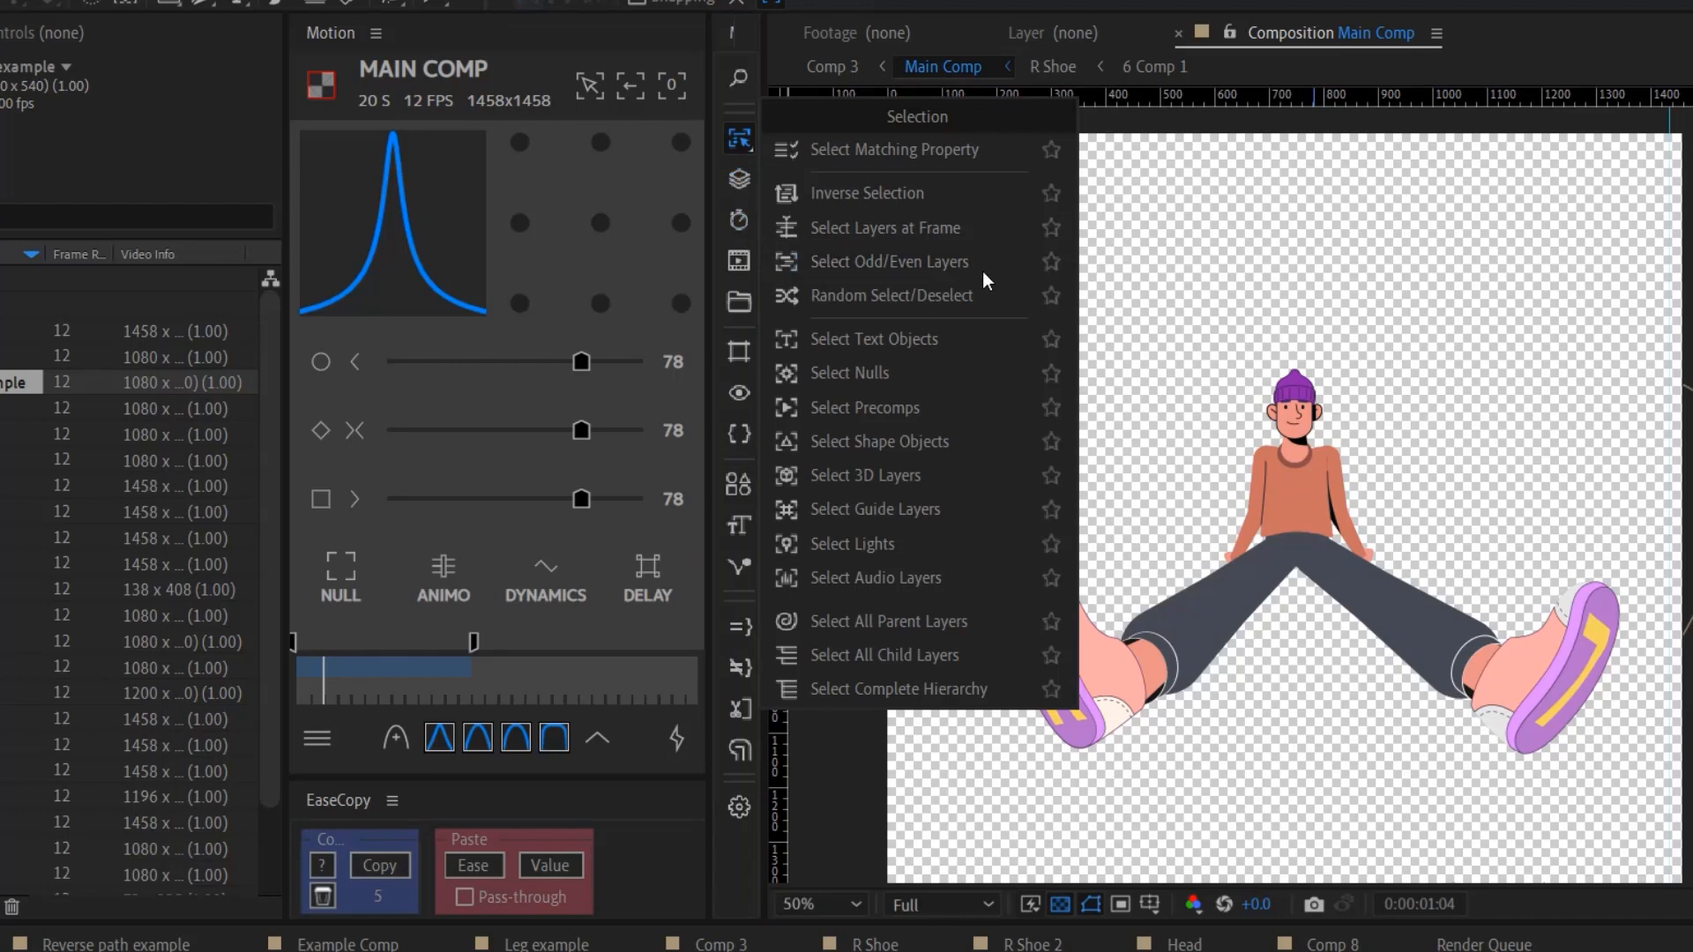
- Preview the Motion 3 Layers, Shape, Text, Keyframes, Expressions, Selection and Project command flyouts
left_click(743, 189)
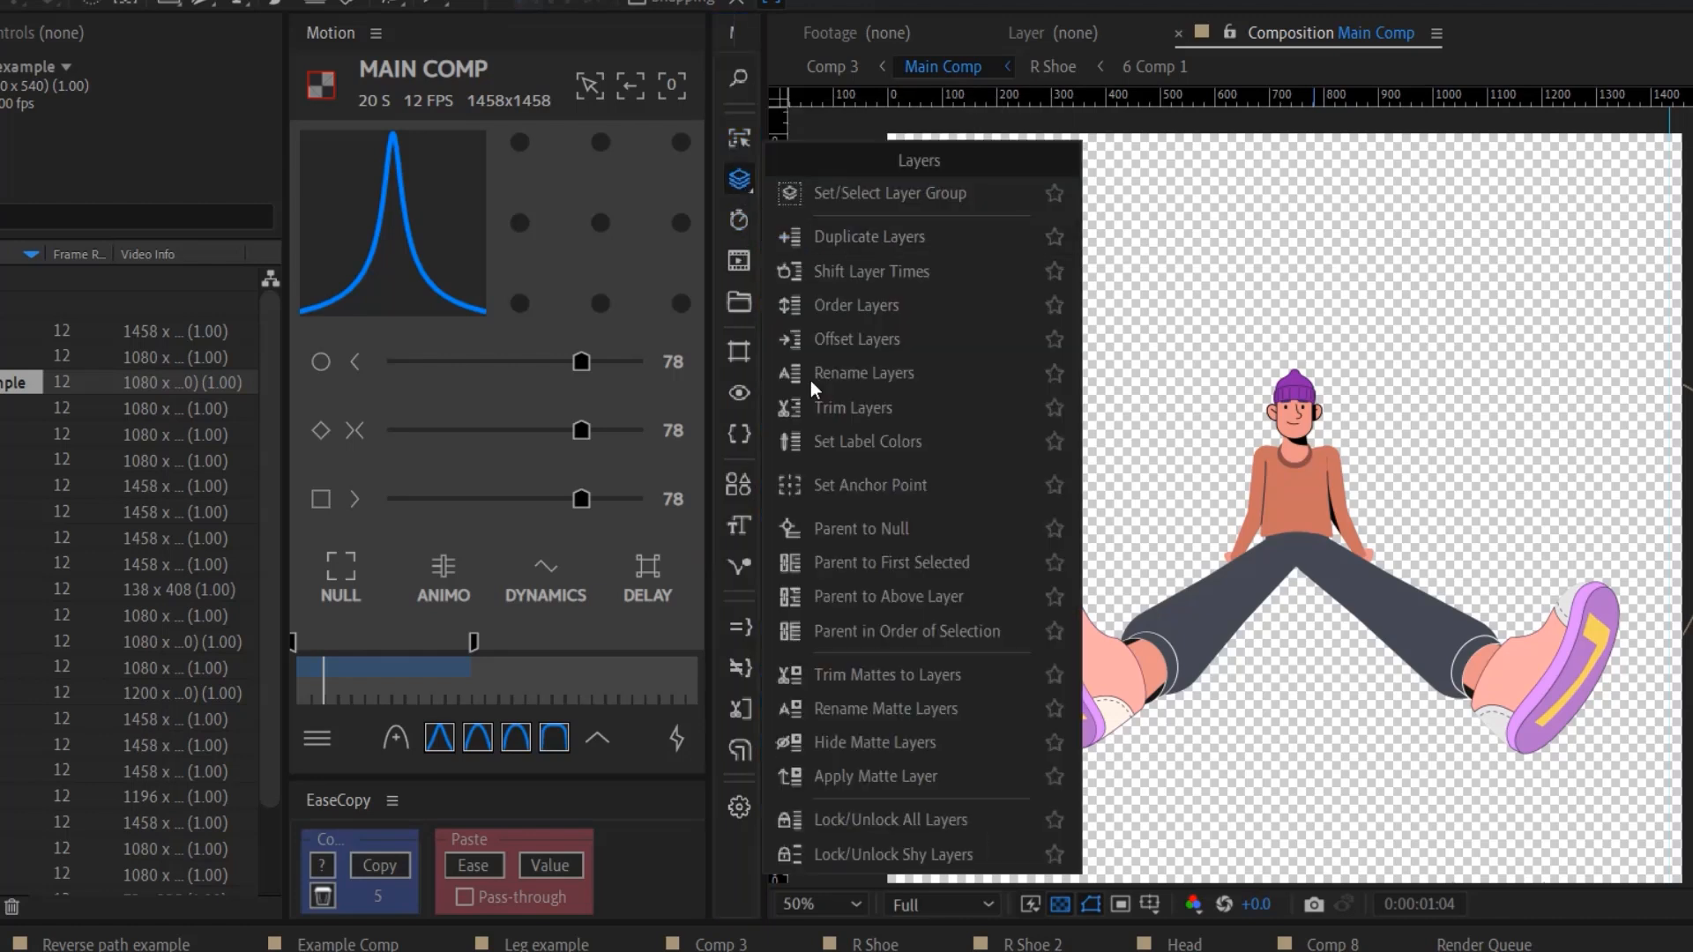
left_click(735, 183)
left_click(735, 183)
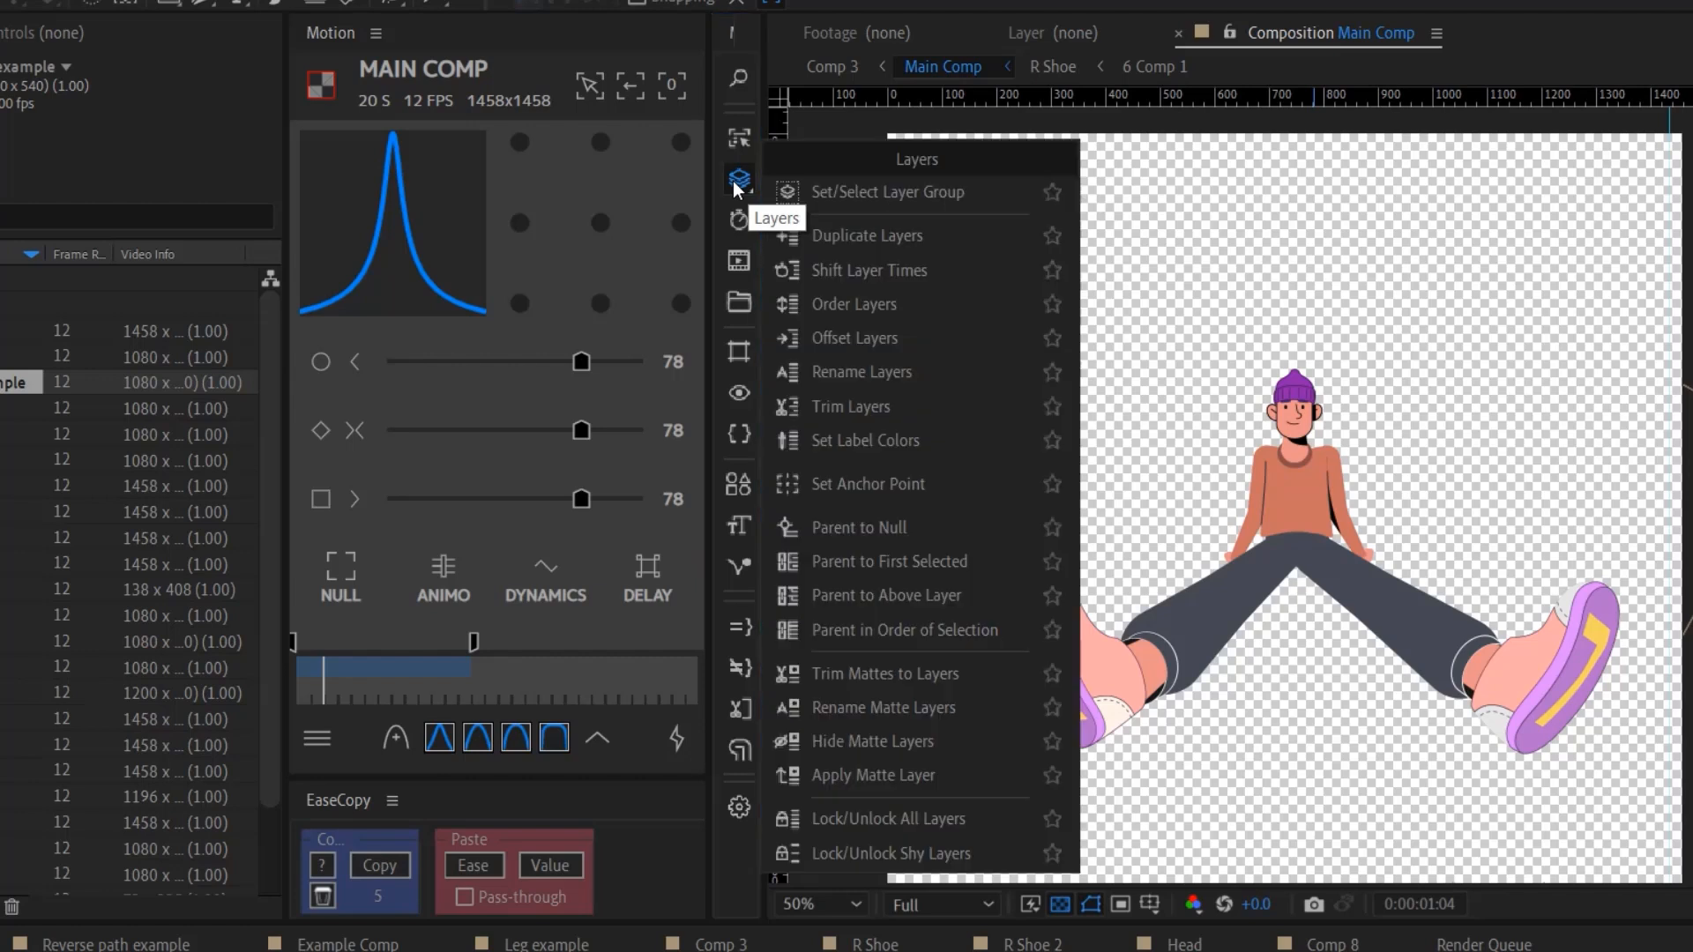
left_click(745, 483)
left_click(741, 533)
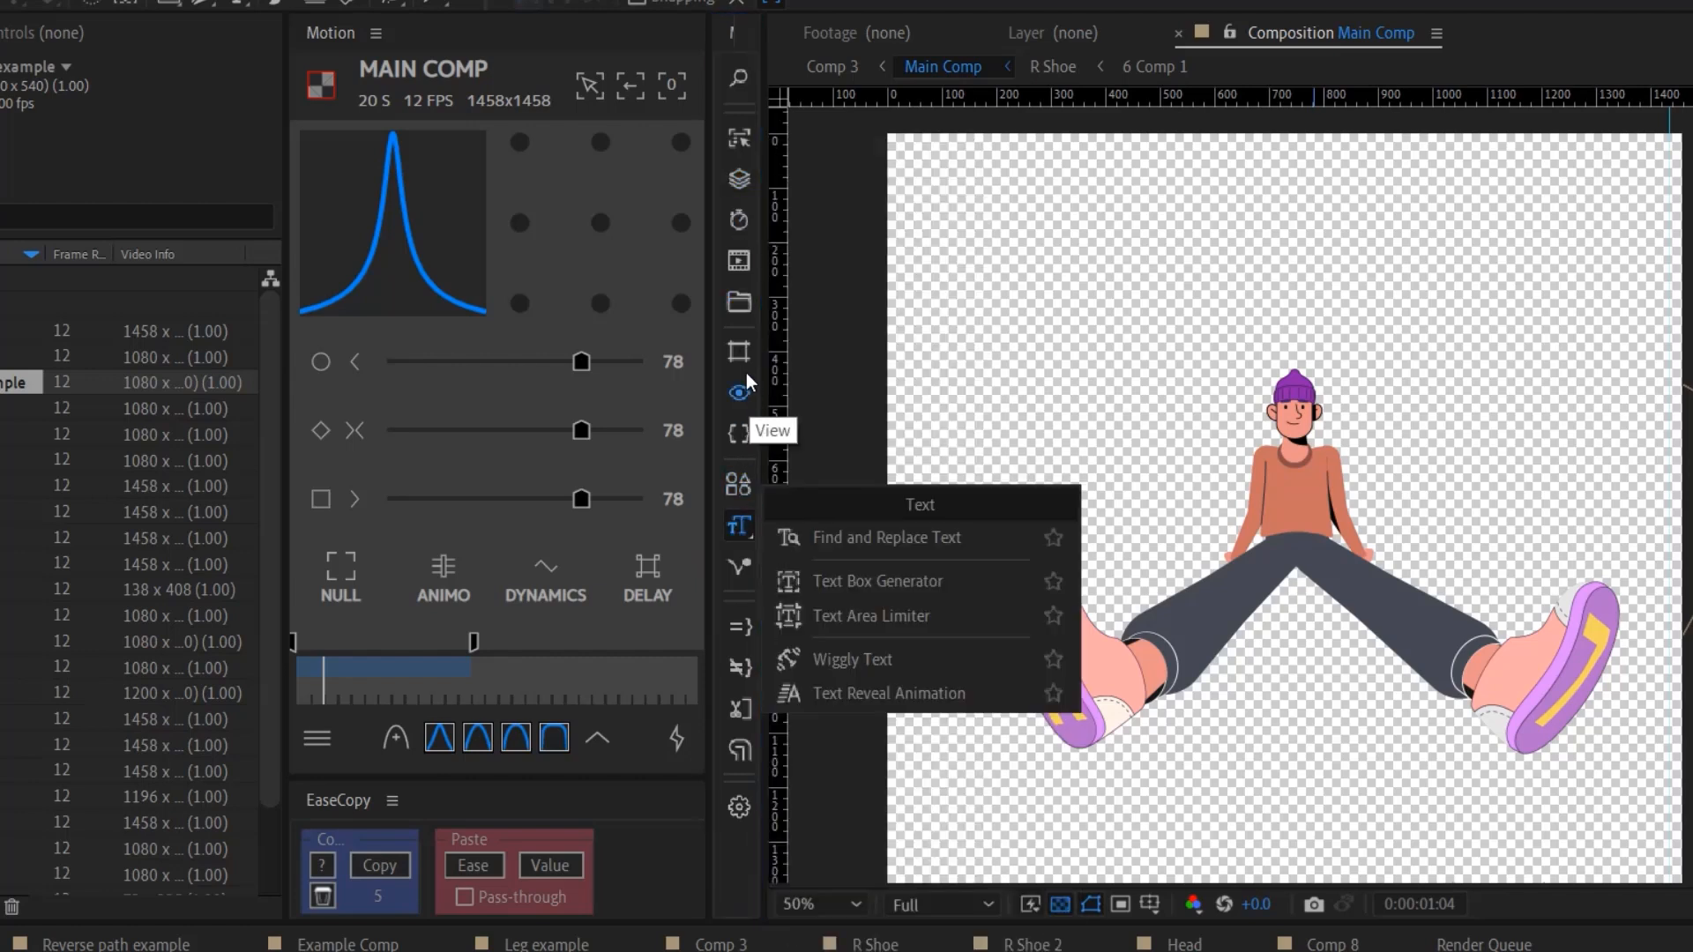
left_click(739, 219)
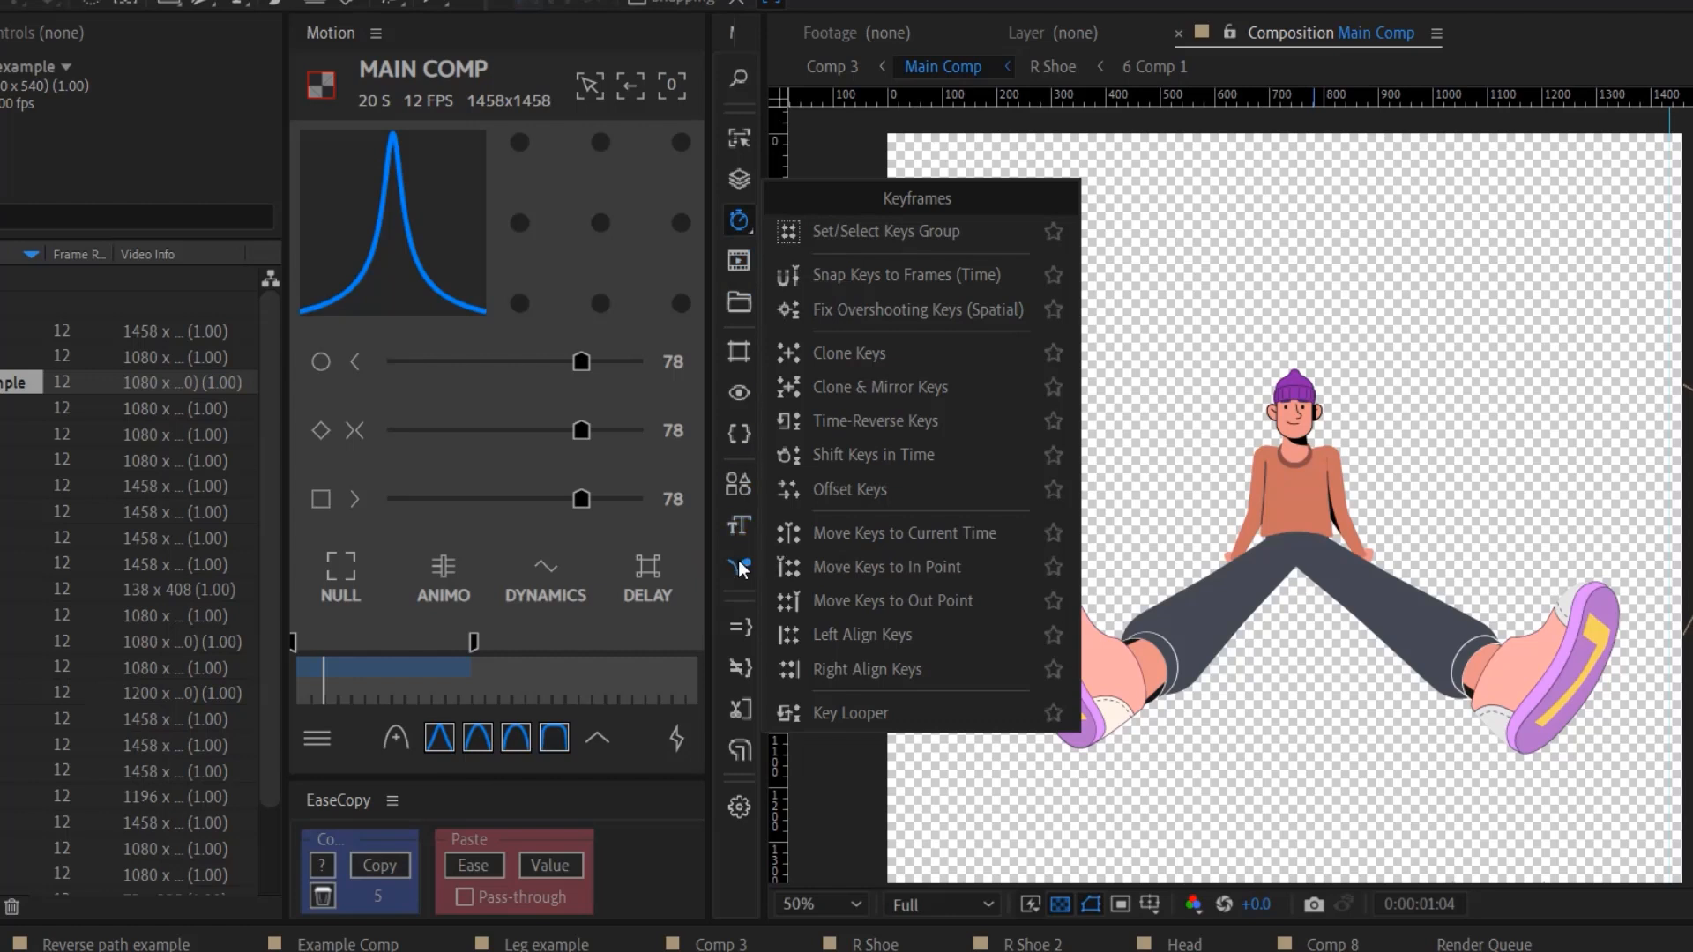
left_click(741, 435)
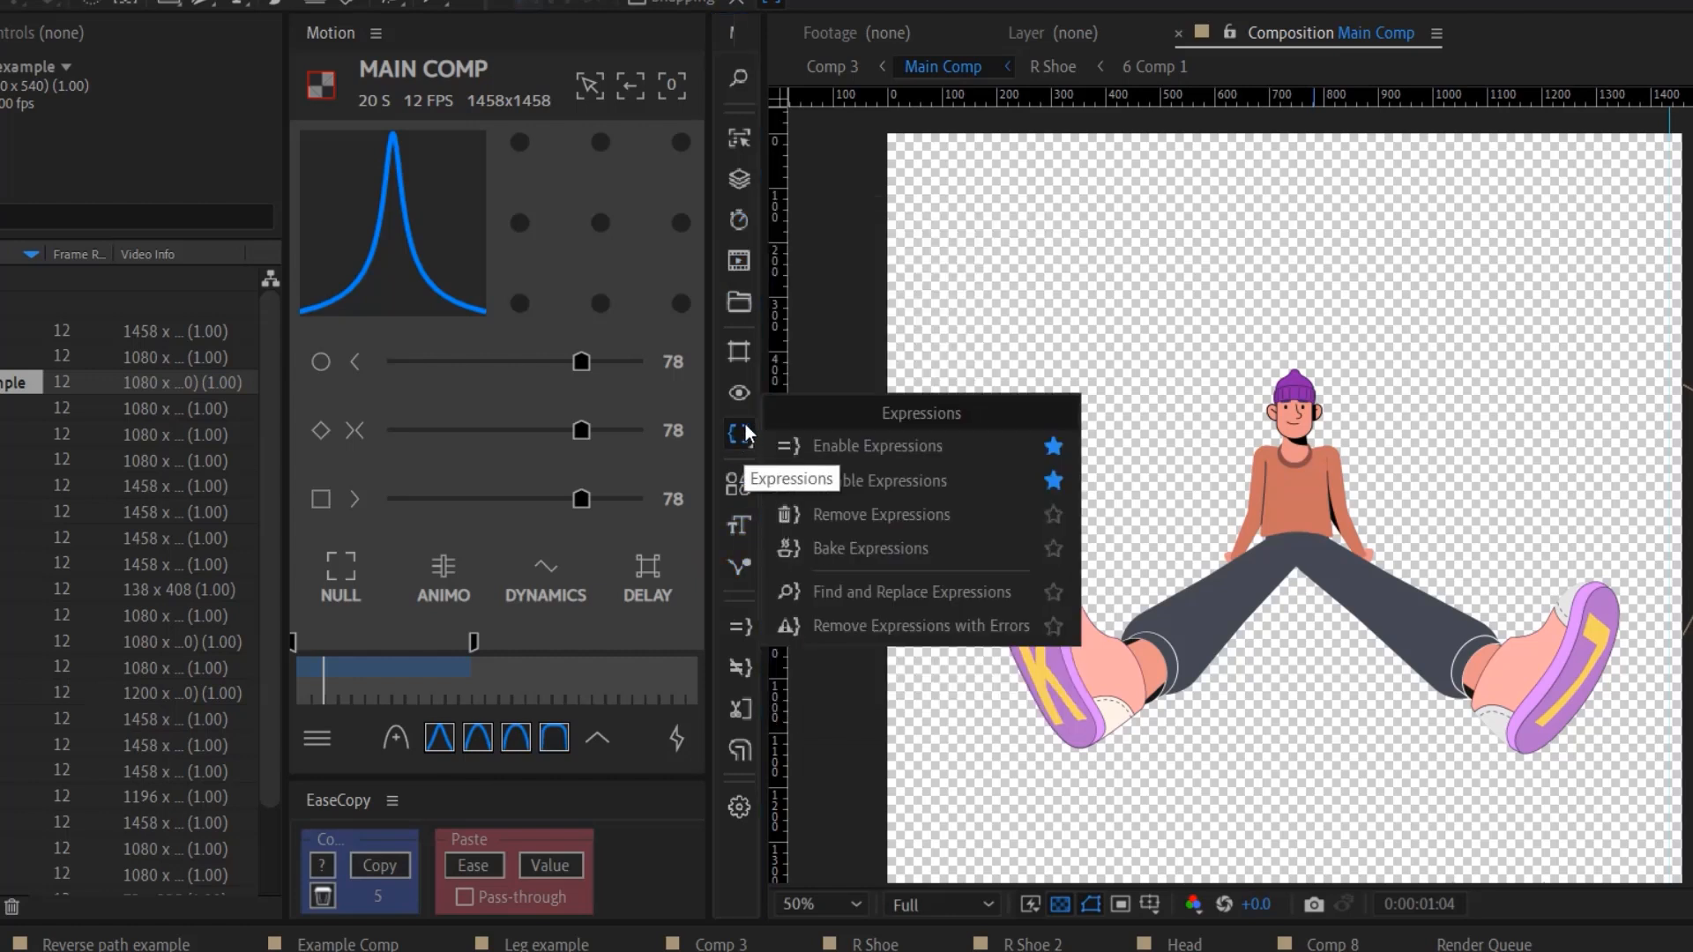
left_click(739, 139)
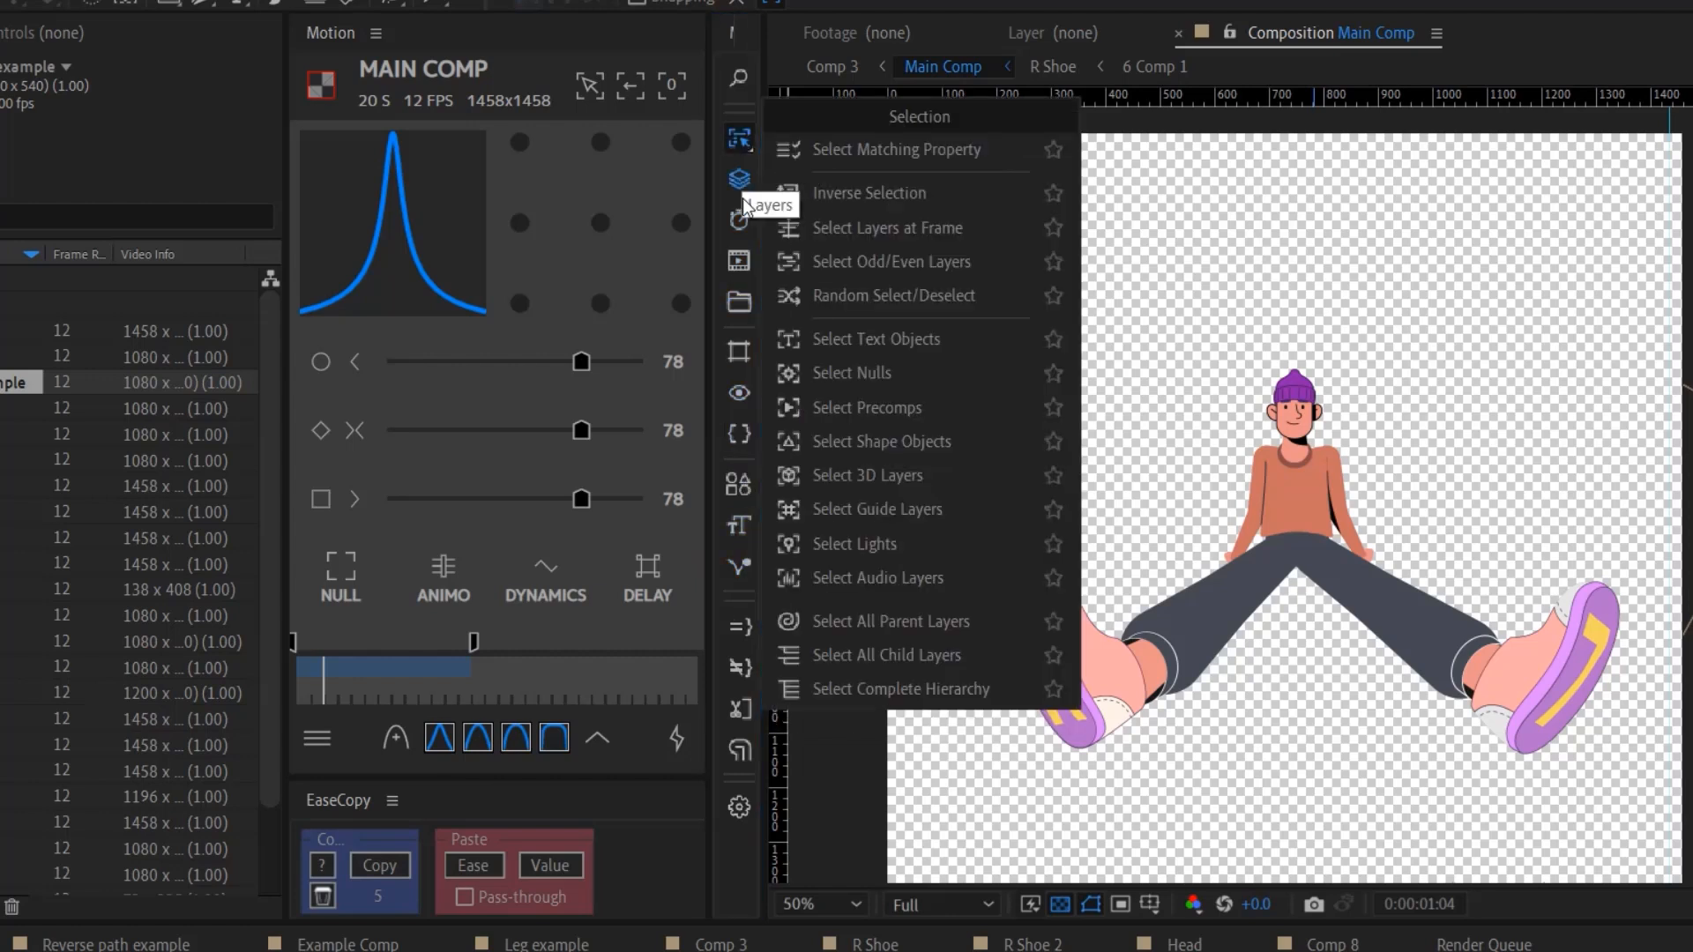
left_click(742, 309)
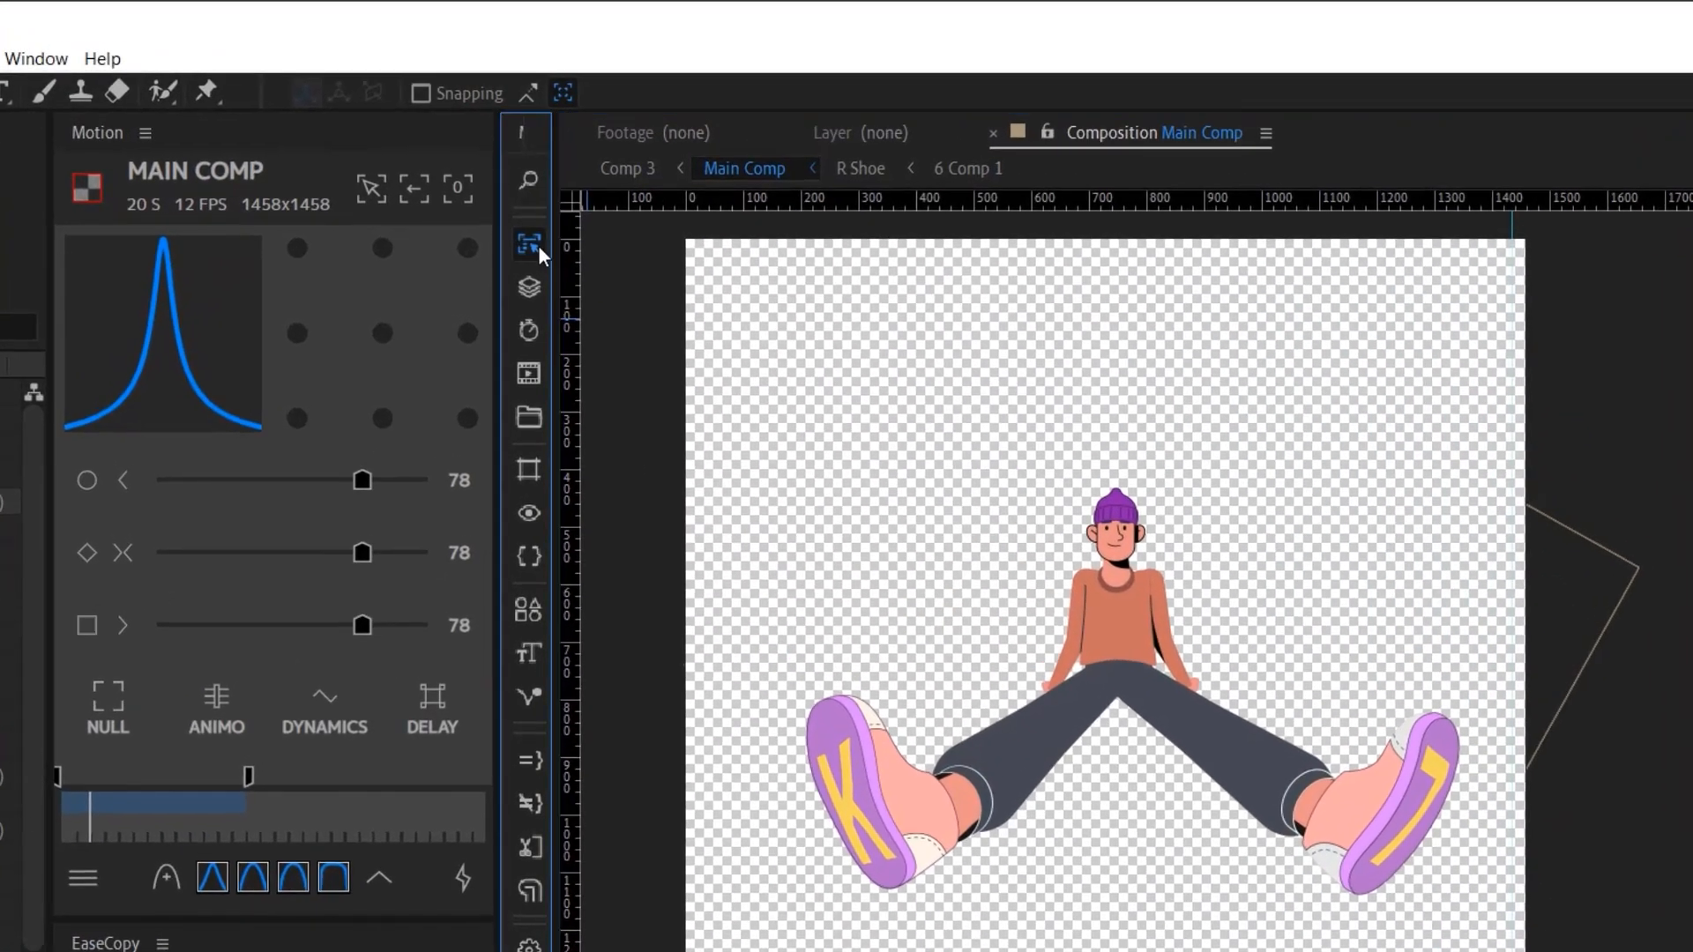
- Select all child layers, add all parent layers, and focus the viewer on the 30 layers
left_click(596, 145)
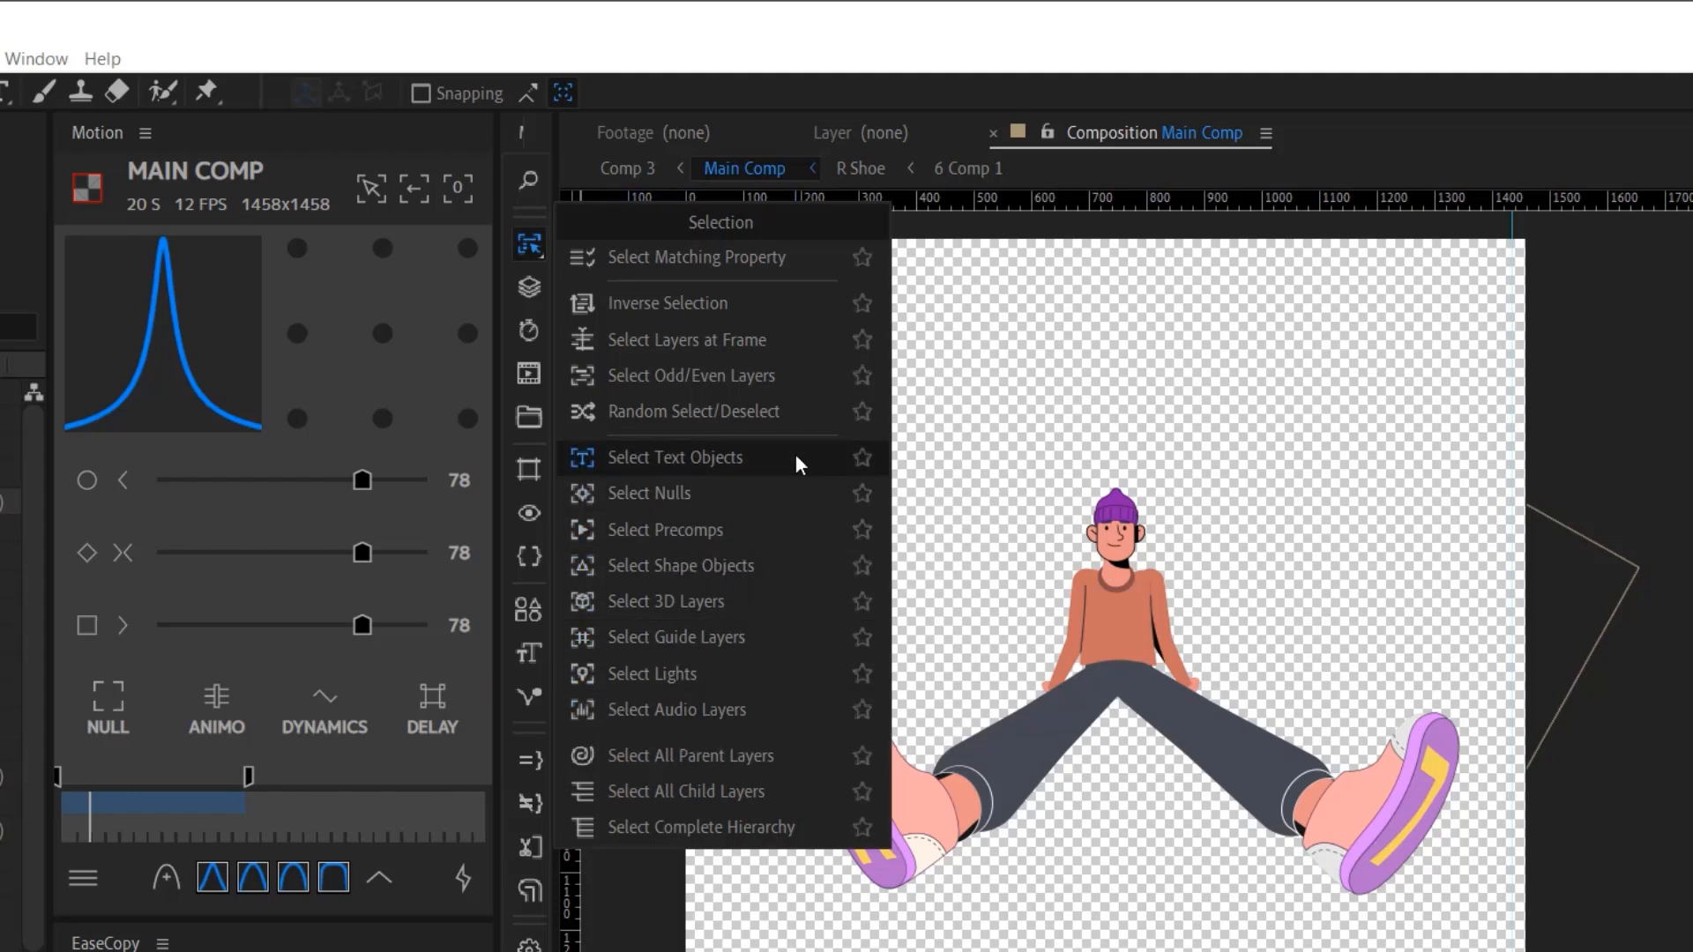
left_click(703, 804)
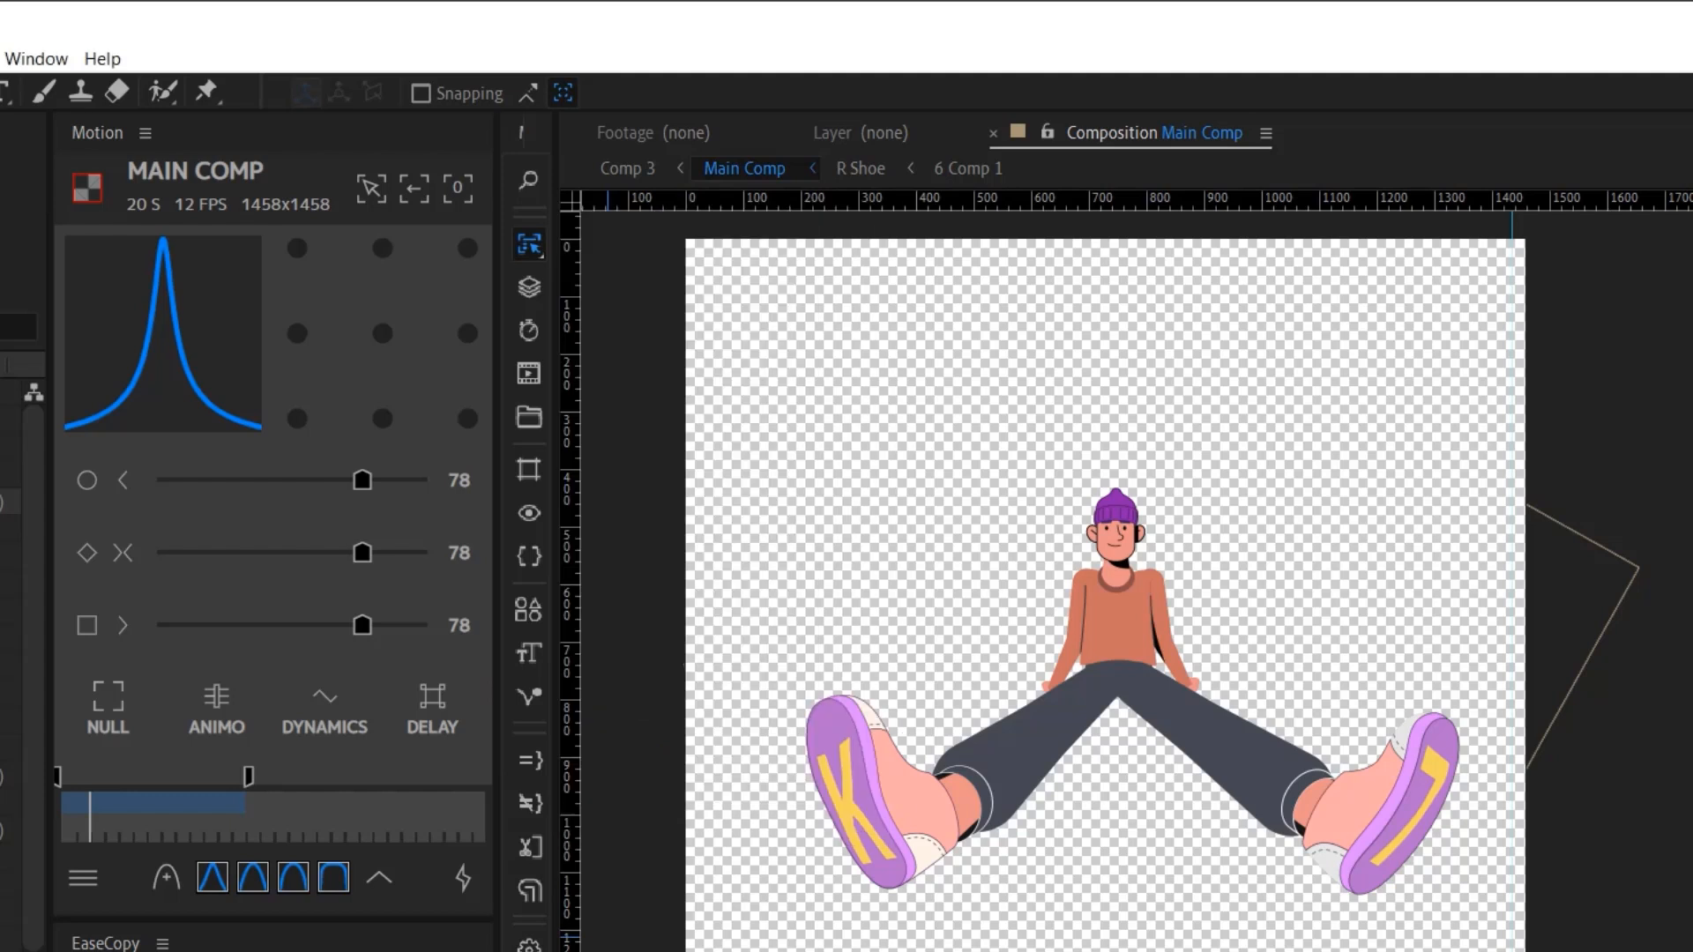
left_click(540, 243)
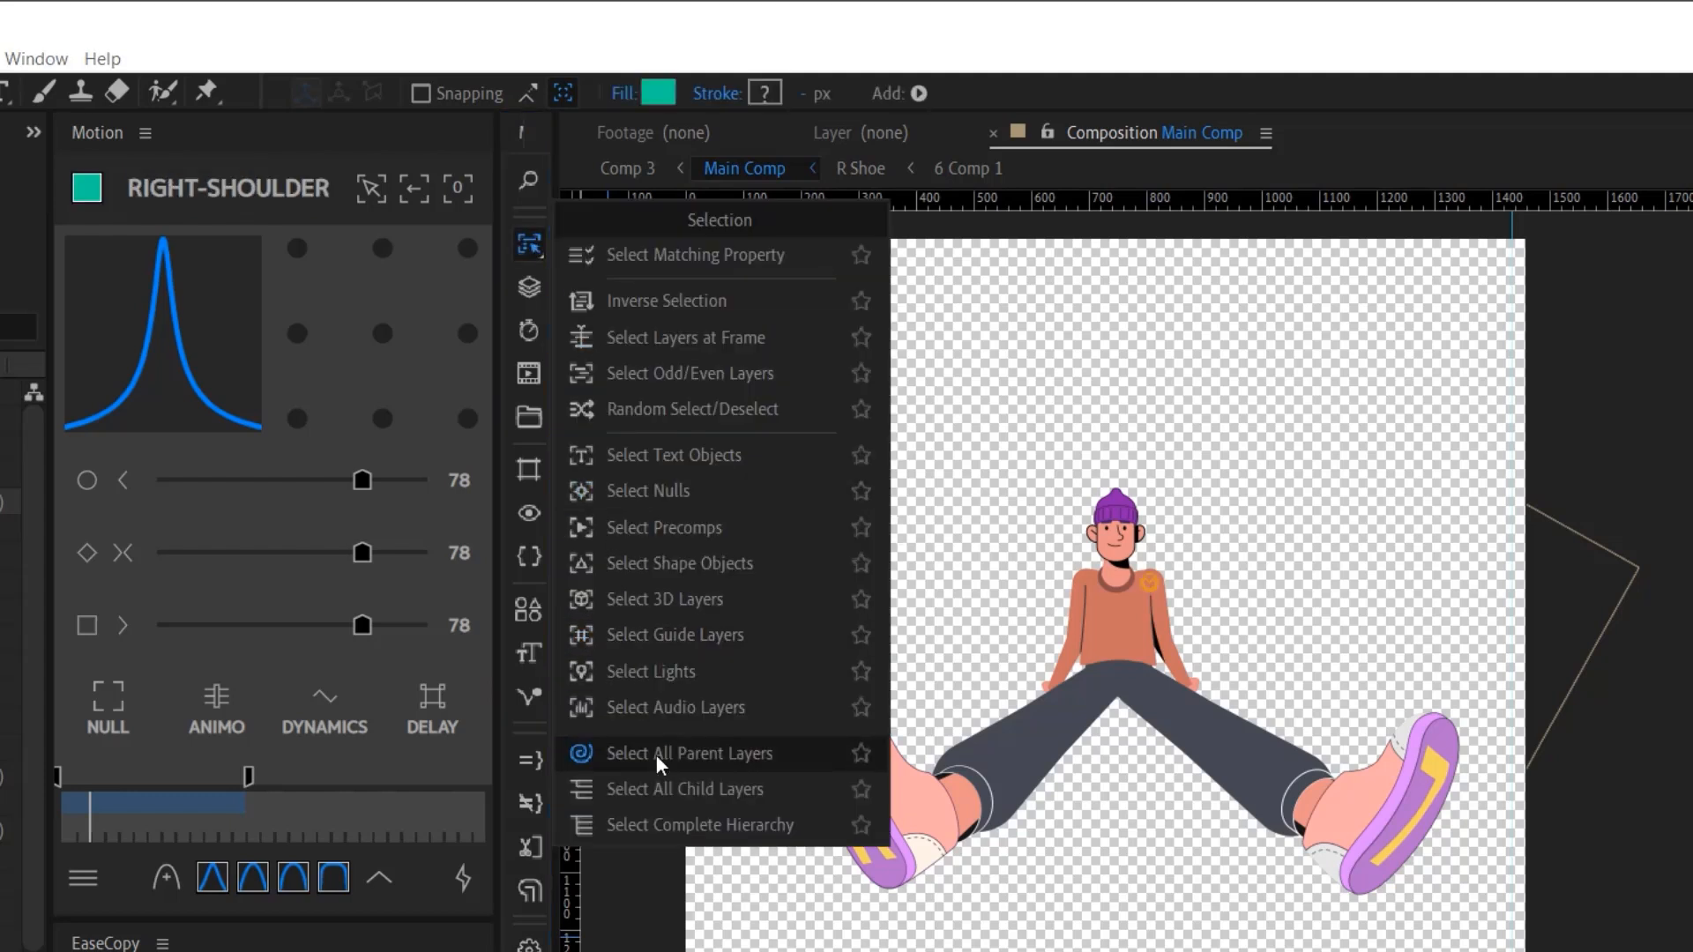
left_click(664, 796)
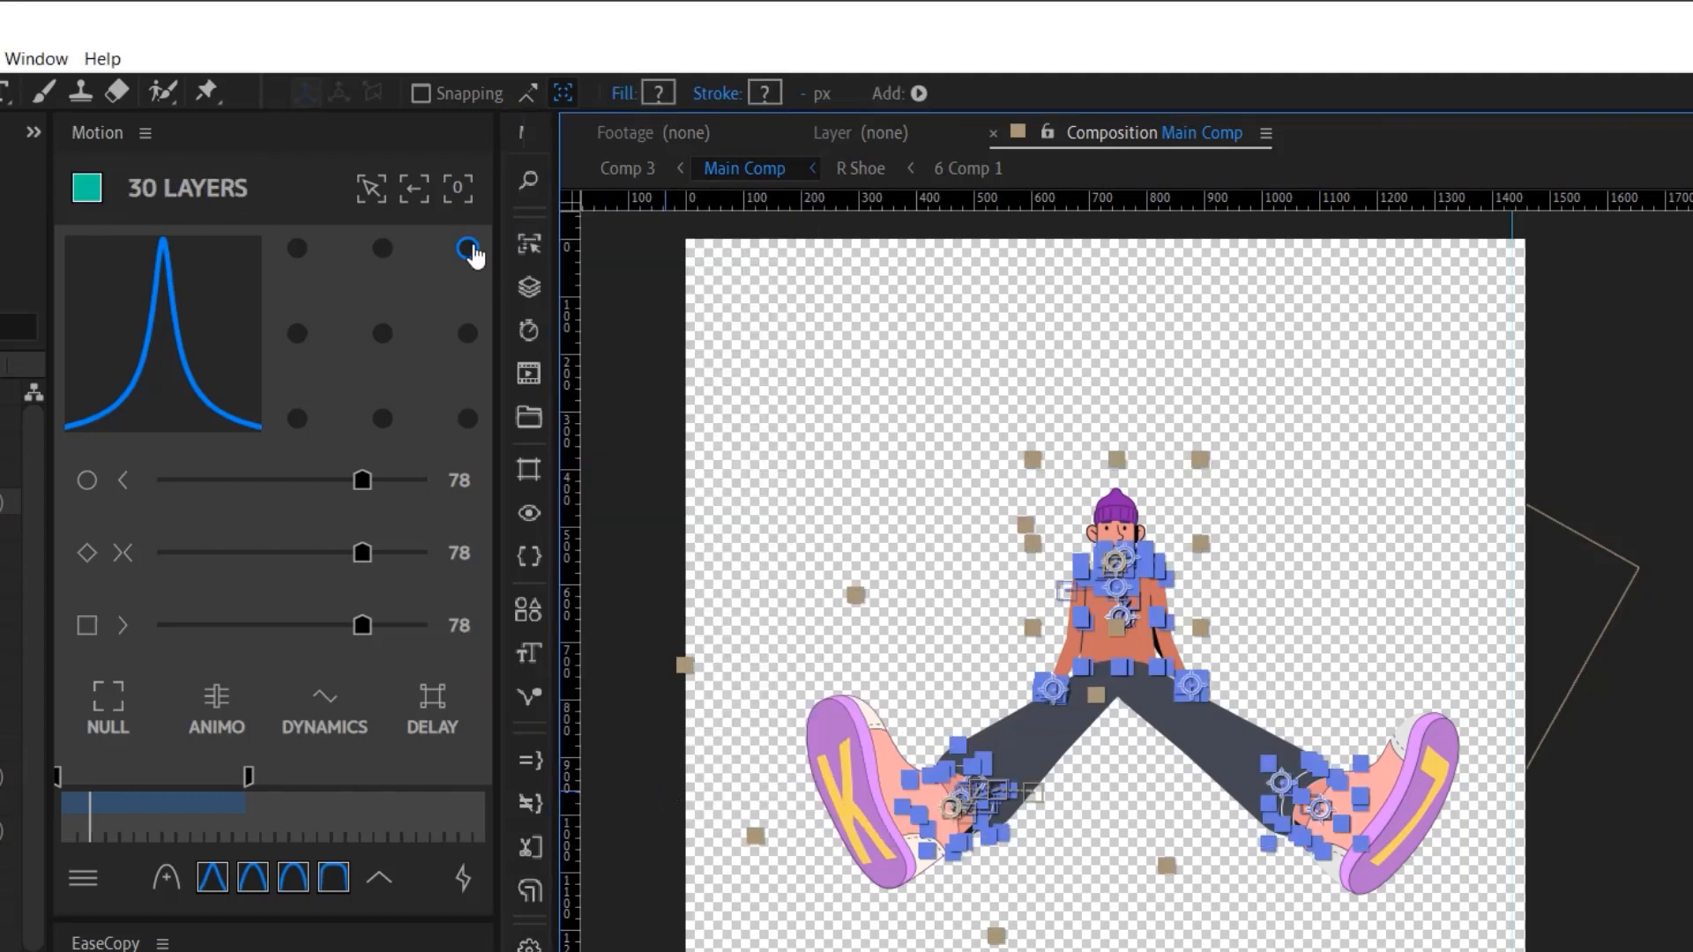
left_click(371, 187)
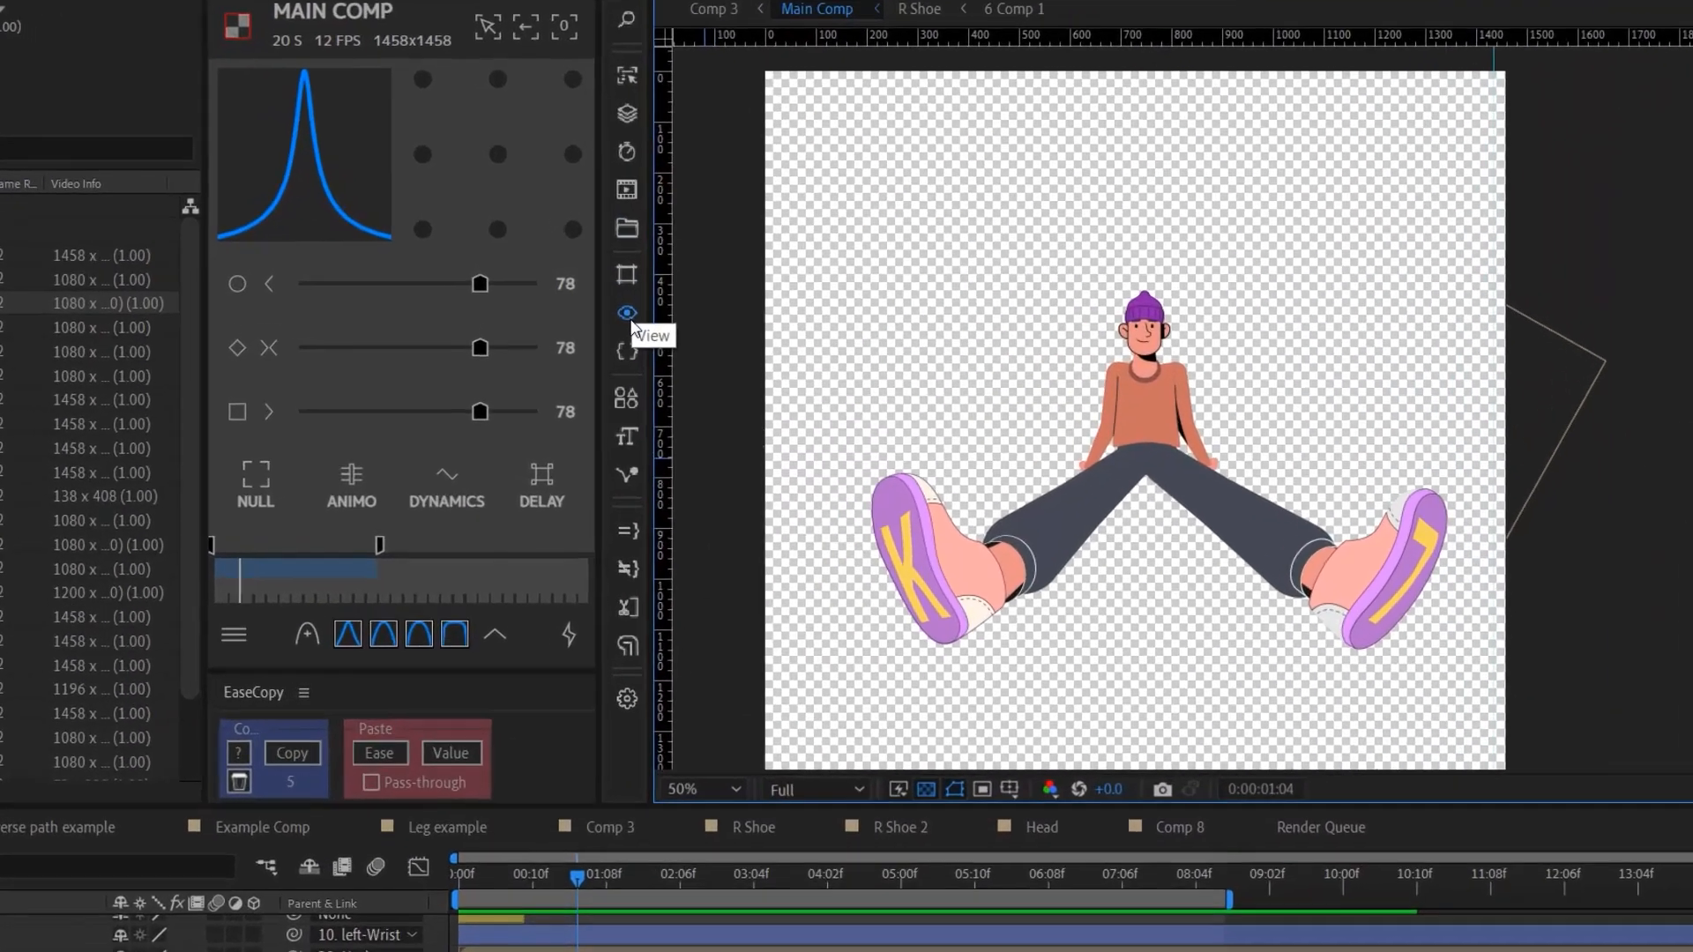
- Set the Main Comp viewer background colour to red
left_click(529, 513)
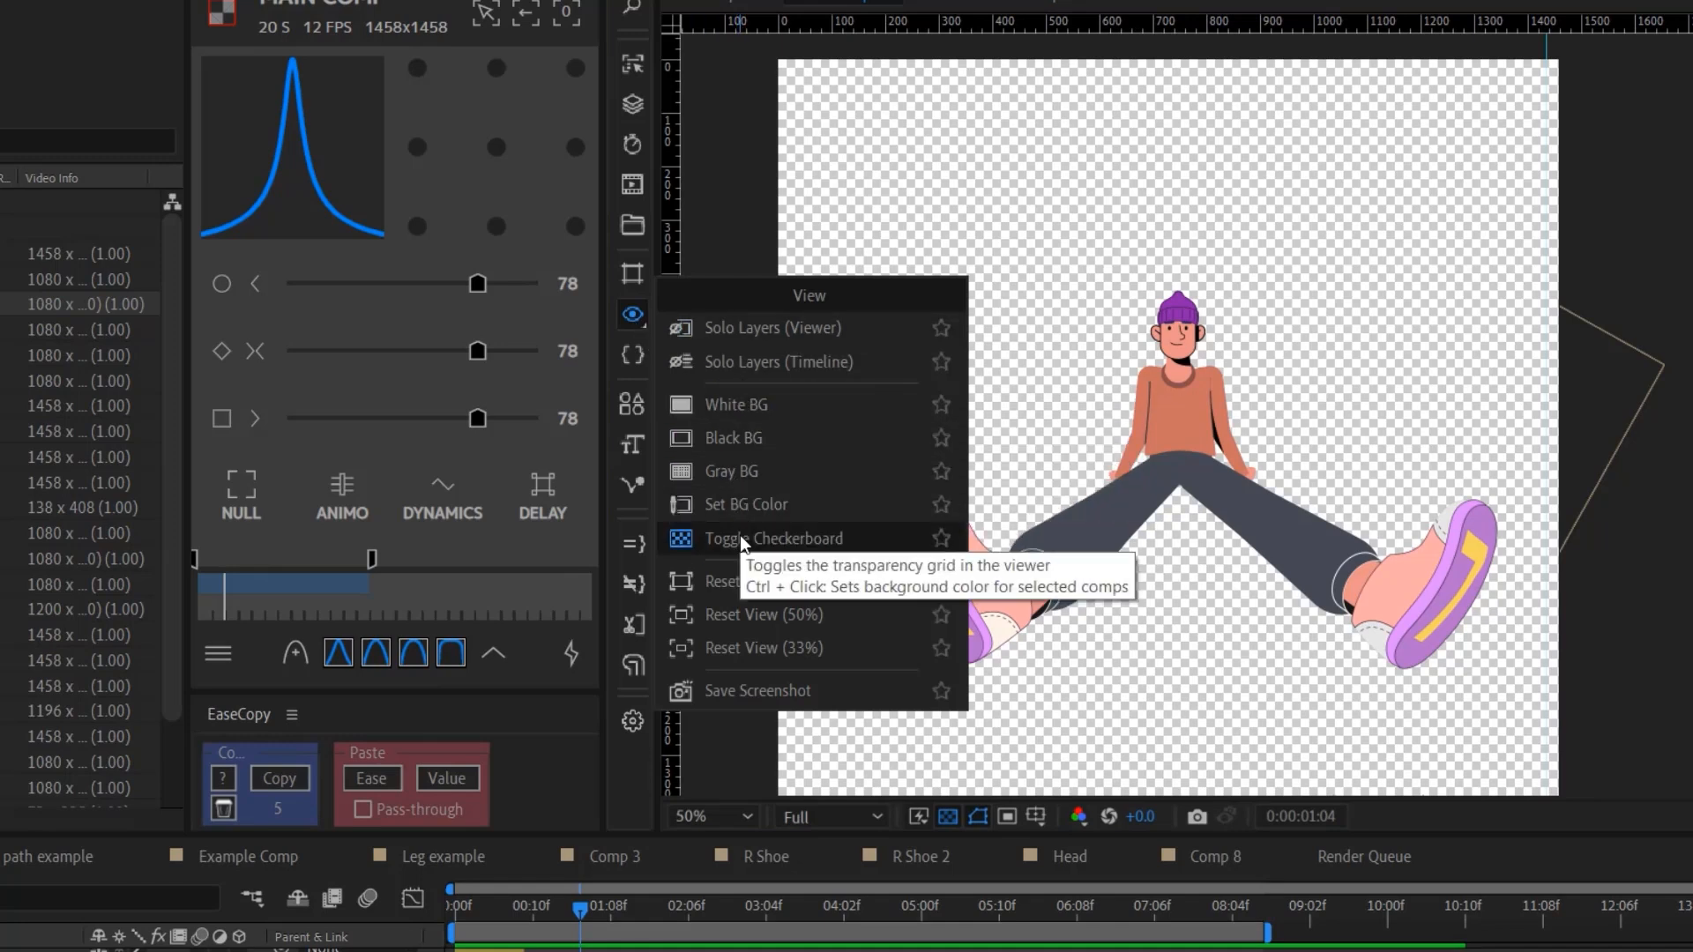
left_click(738, 507)
left_click(561, 394)
left_click(814, 367)
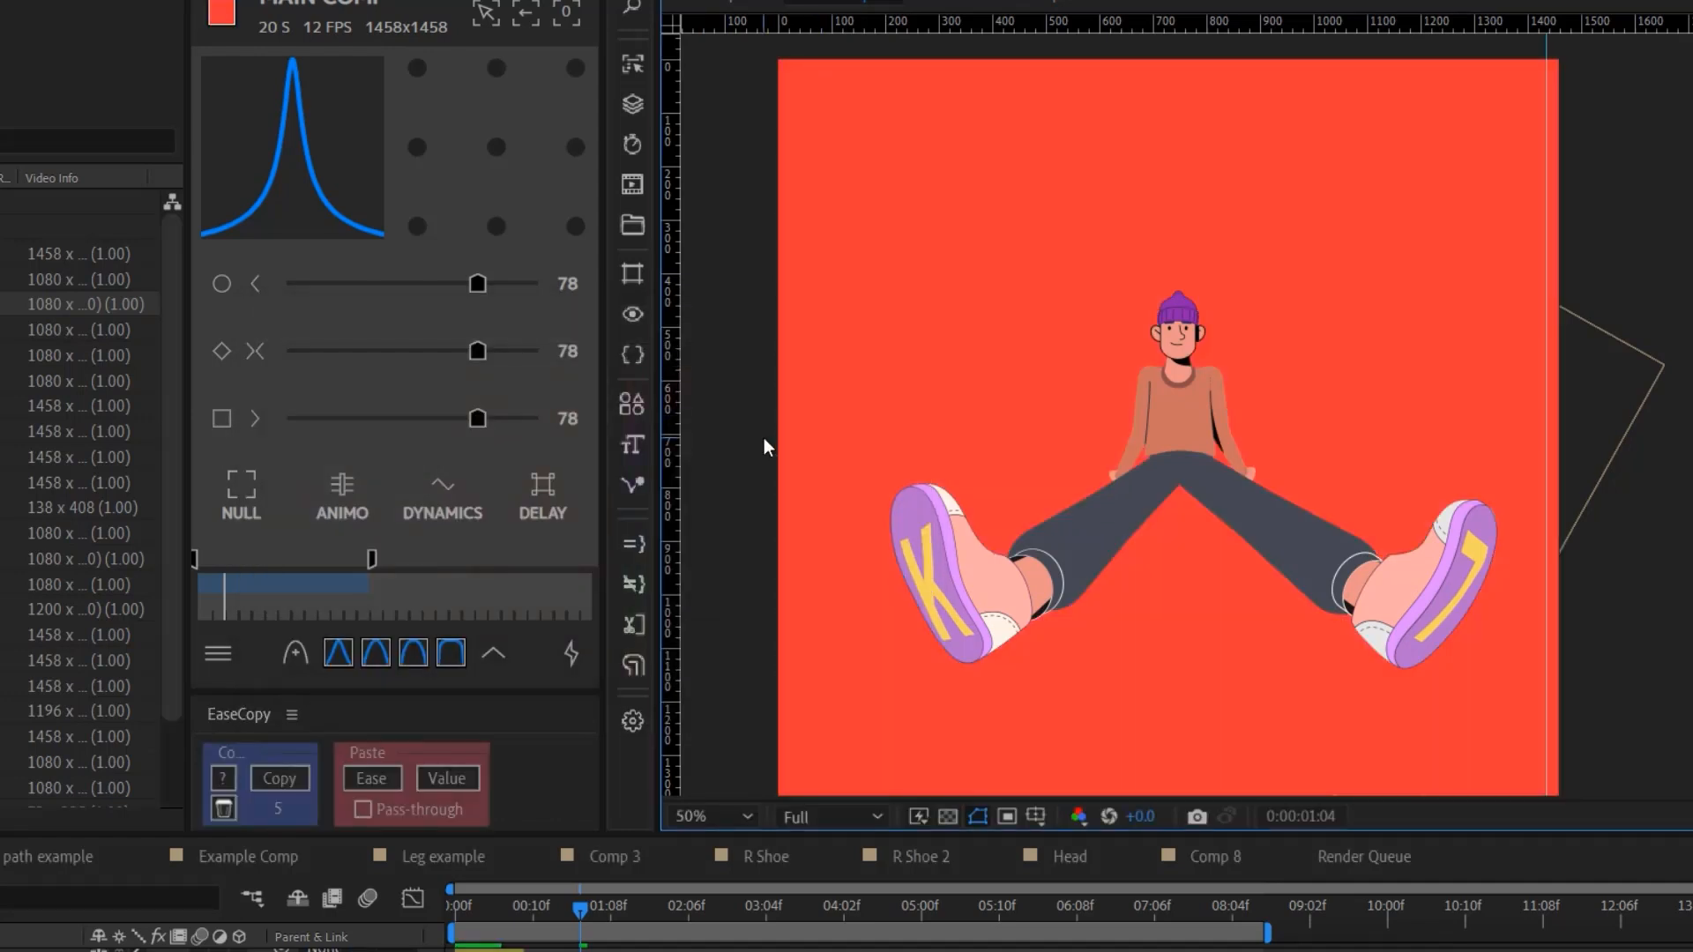
- Save a PNG screenshot of the composition
left_click(632, 315)
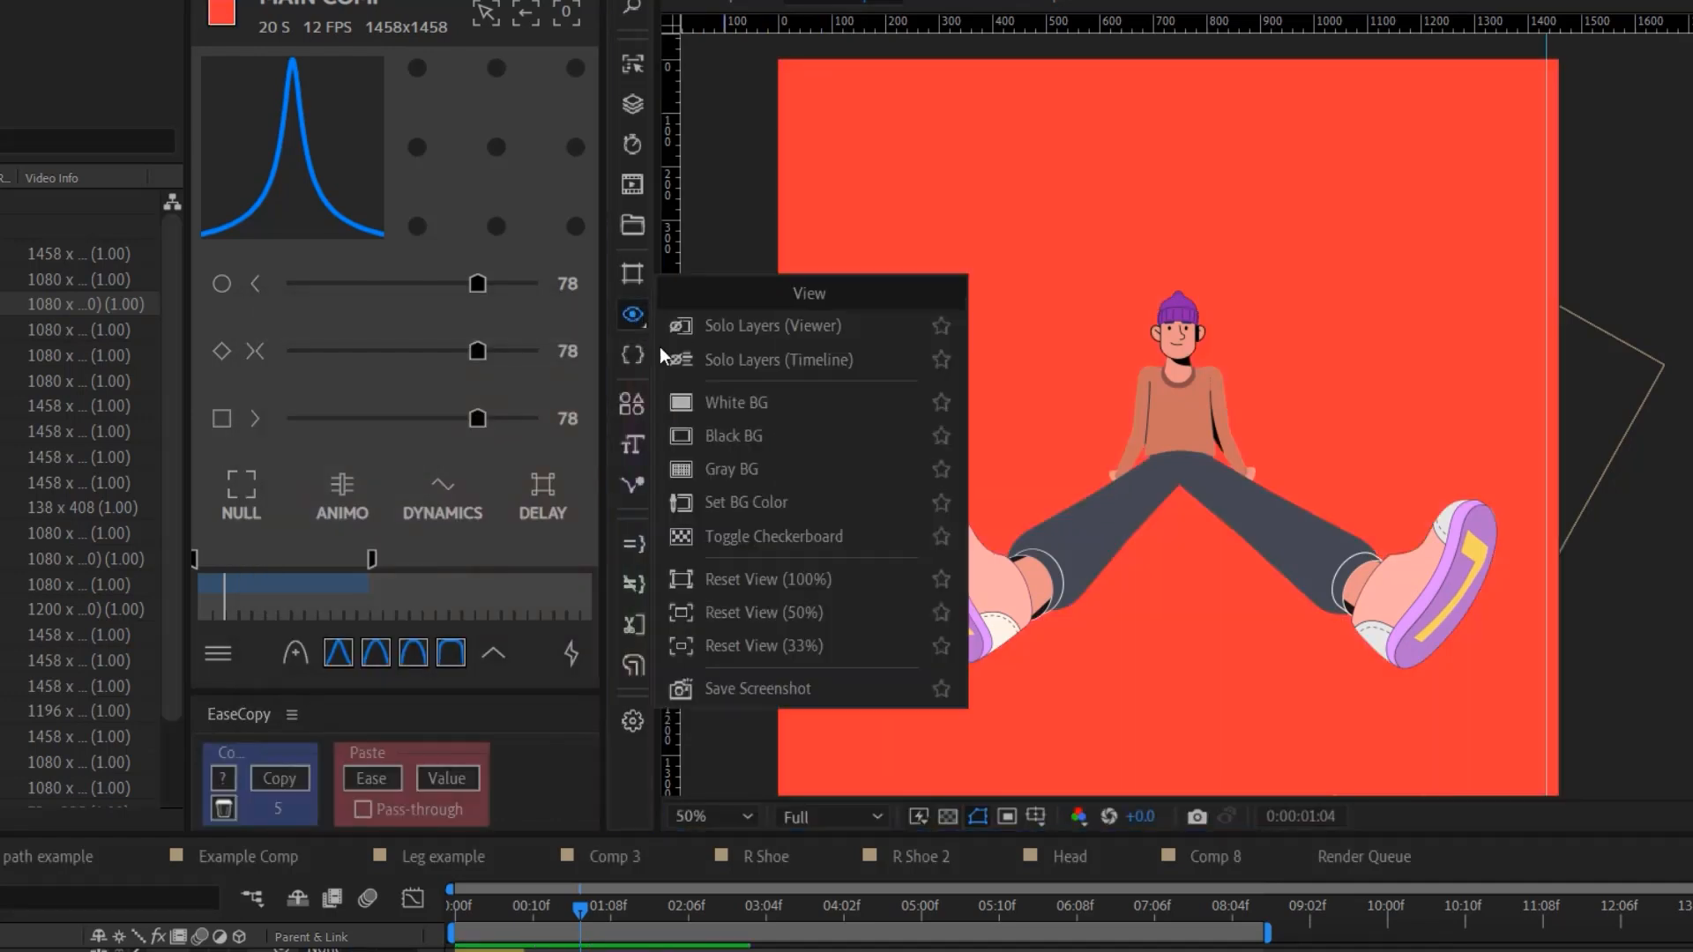
left_click(734, 689)
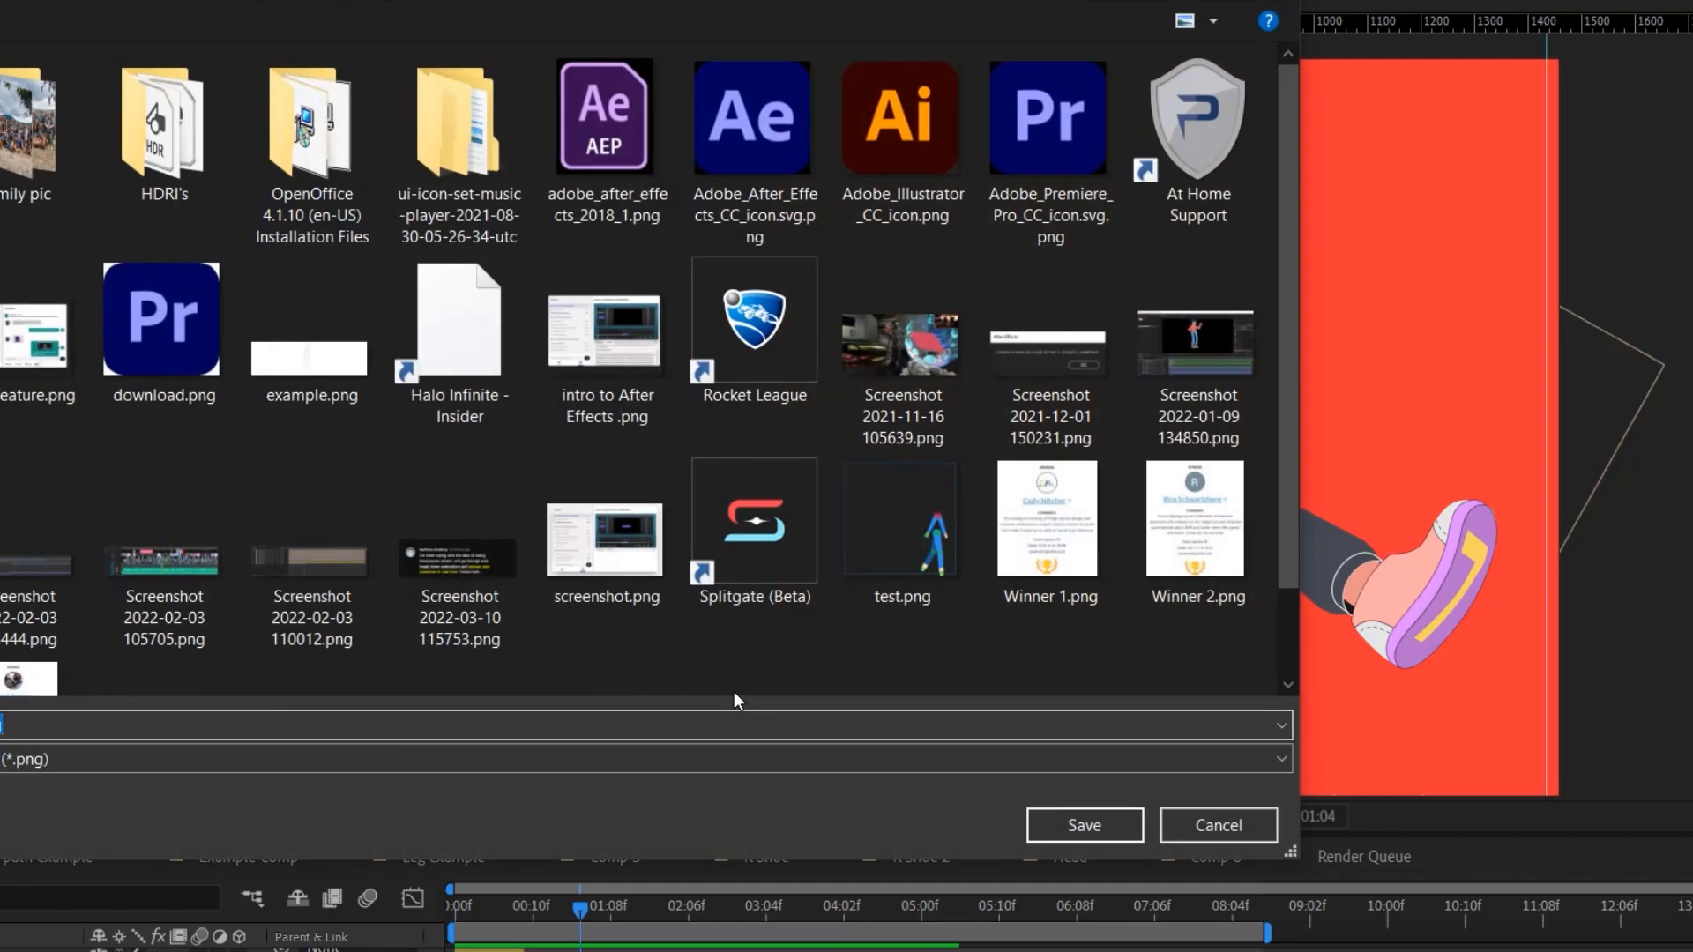
left_click(1049, 819)
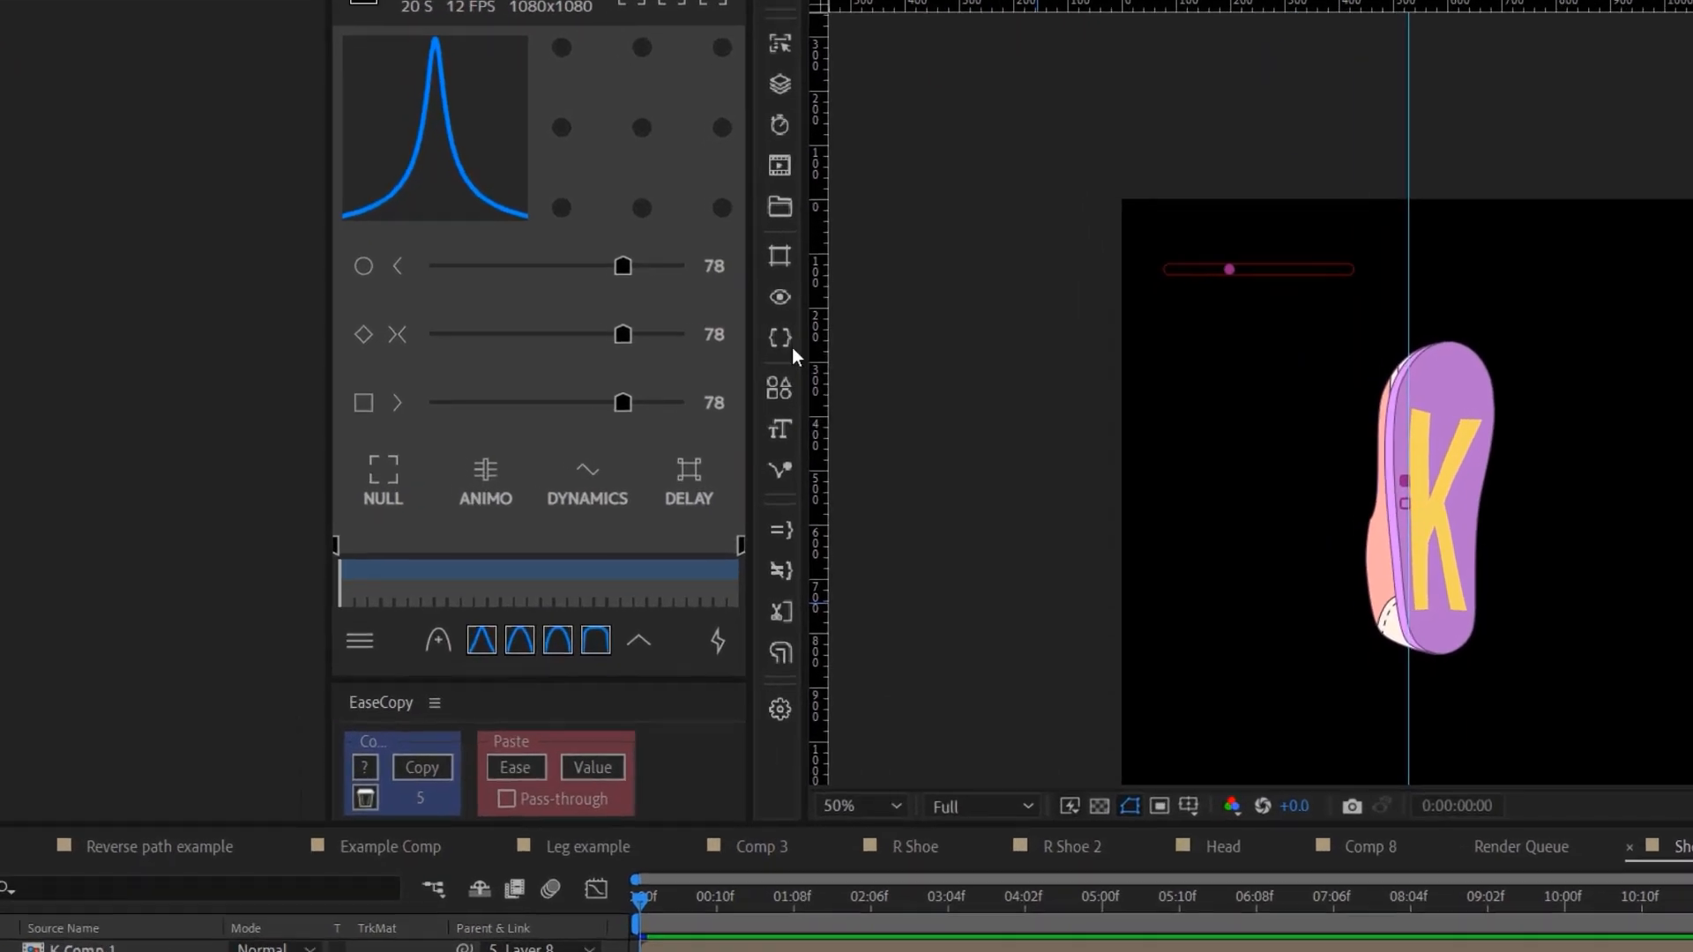
- Disable expressions on Shoe 2's Layer 8 through Layer 25
left_click(787, 342)
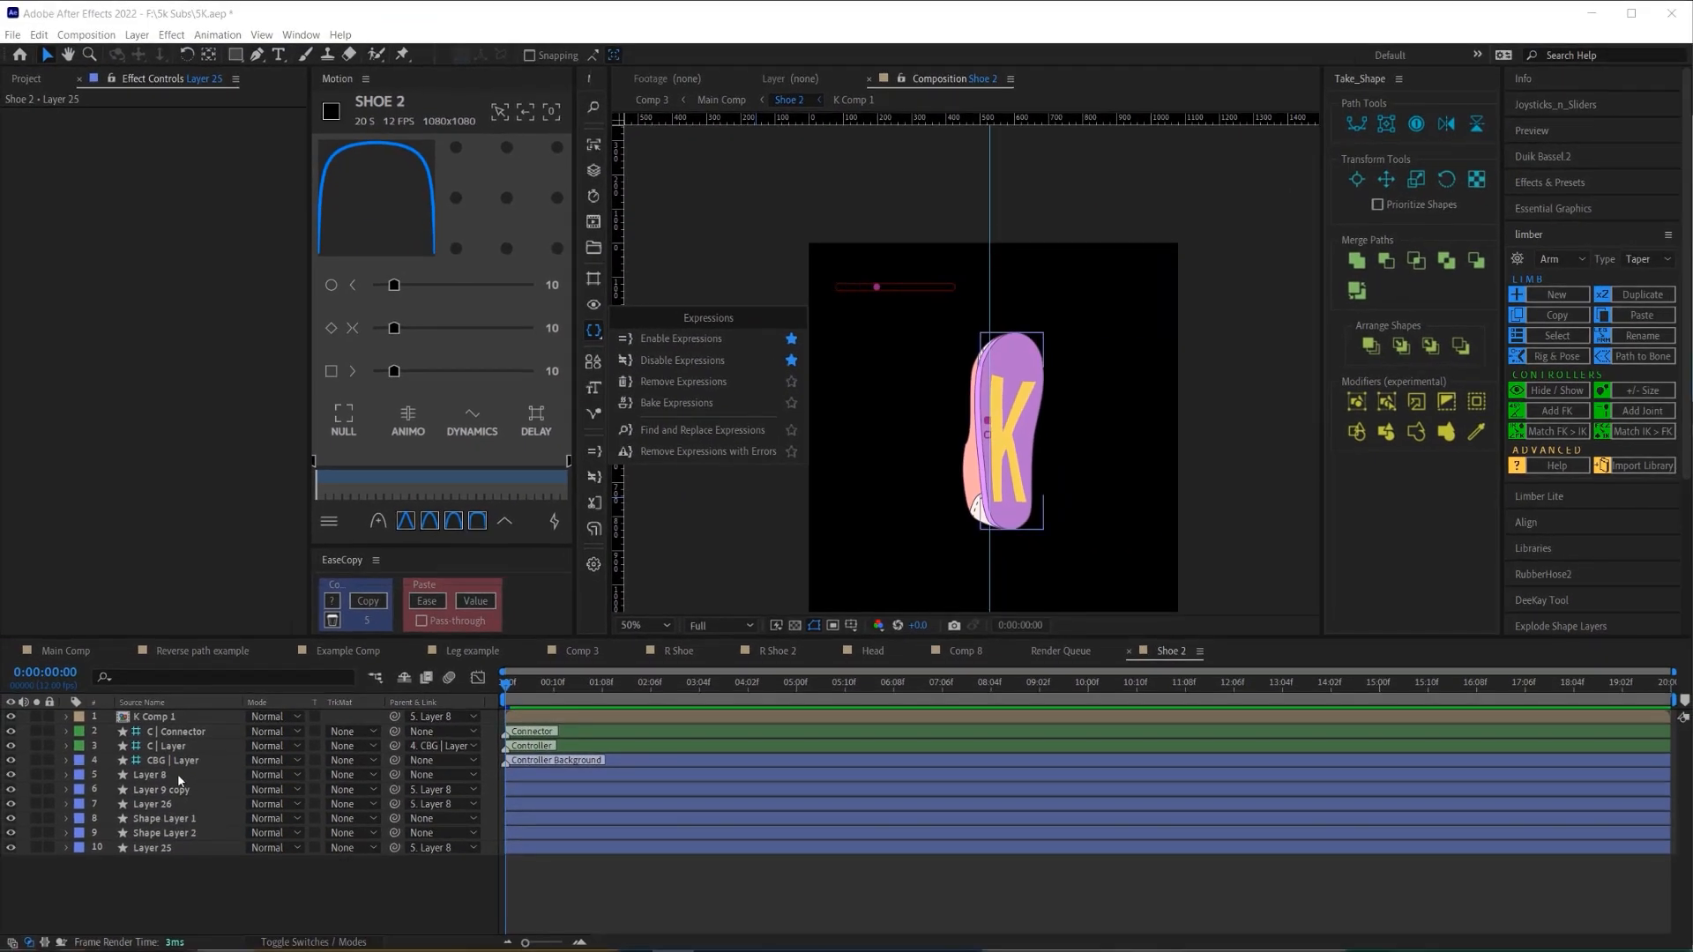
left_click(179, 776)
left_click(163, 847, "shift")
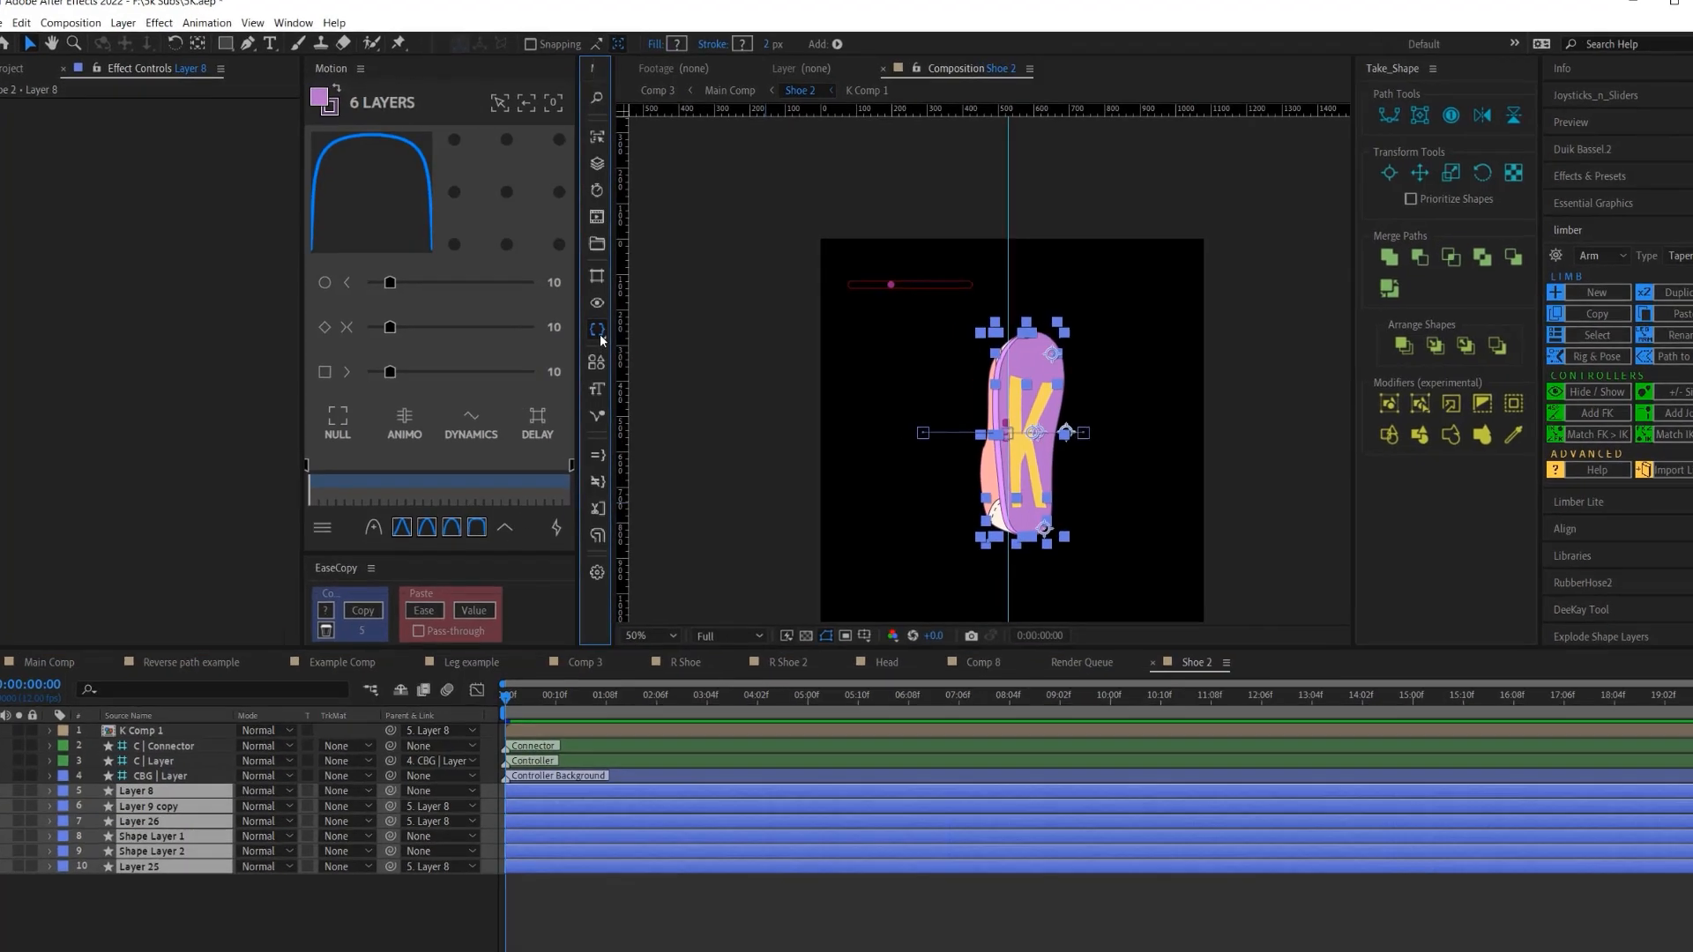
left_click(594, 330)
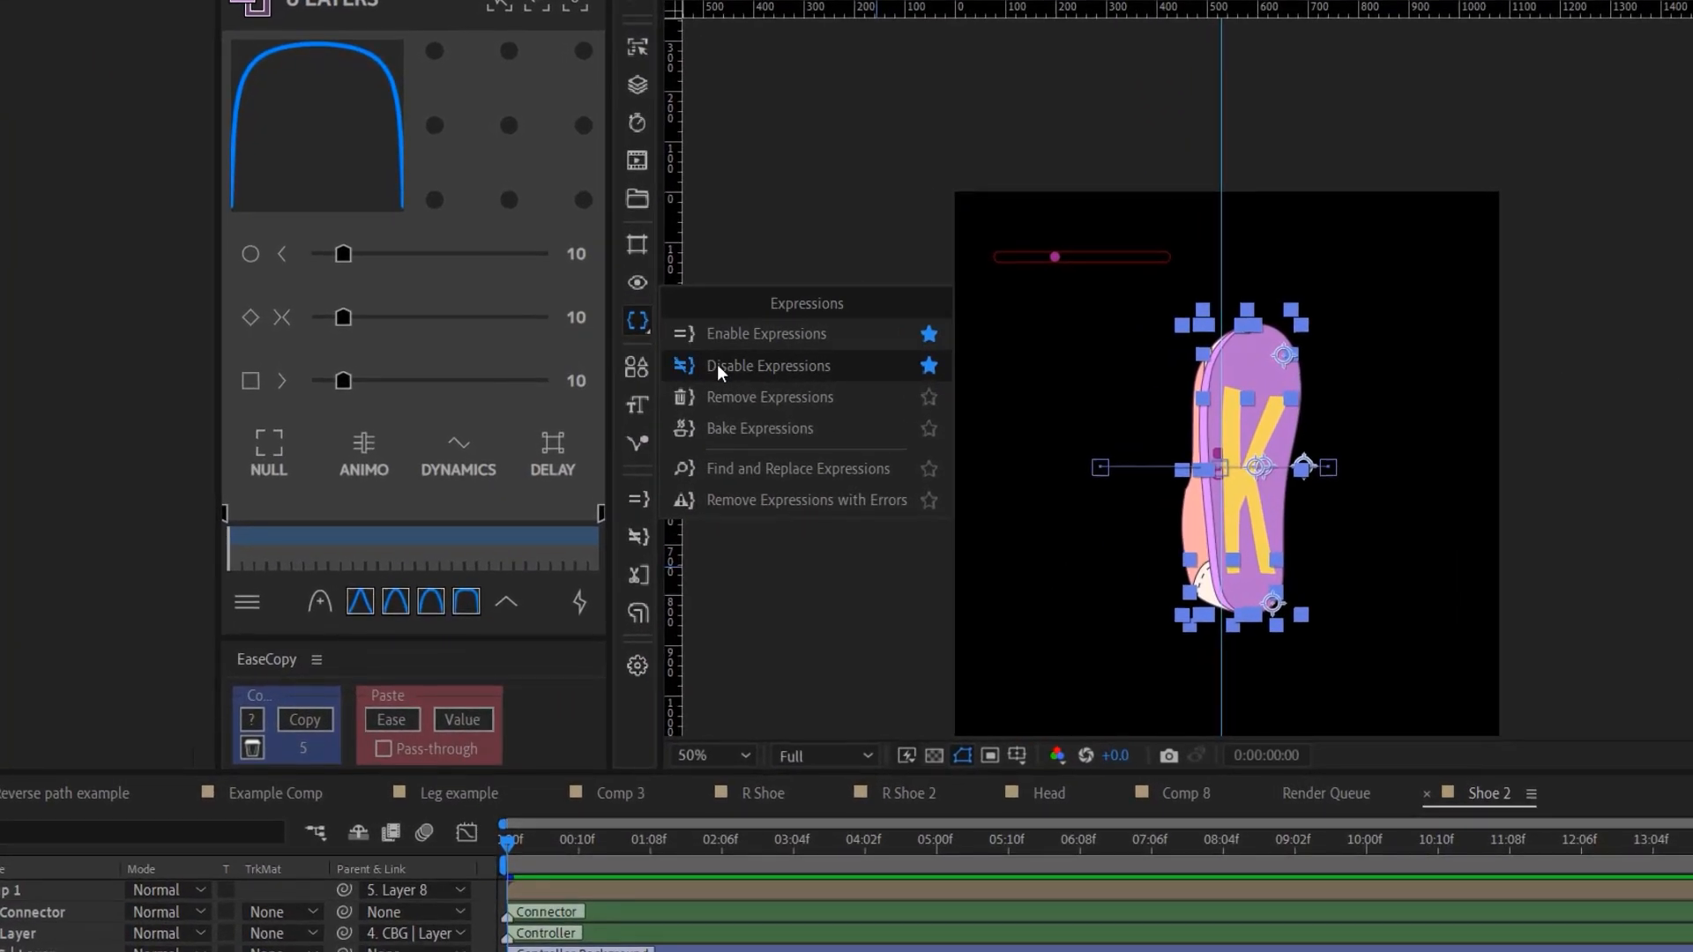
left_click(647, 366)
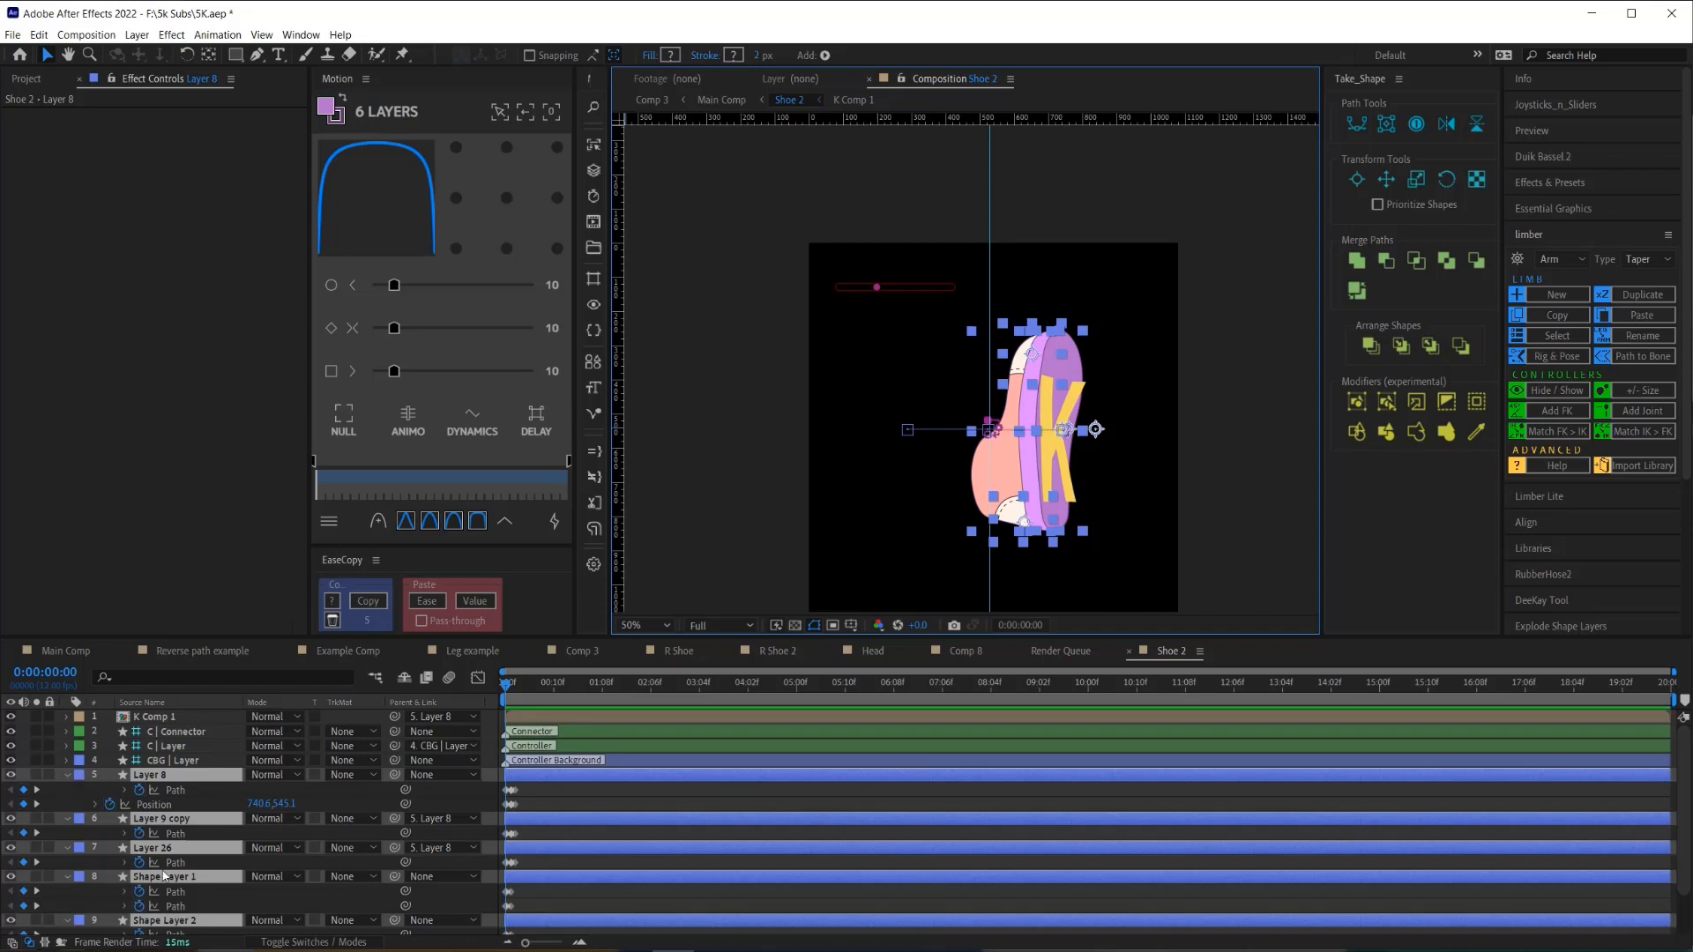
- Reveal the path expressions on Layer 9 copy and Layer 26, then update Layer 8's position expression
left_click(125, 835)
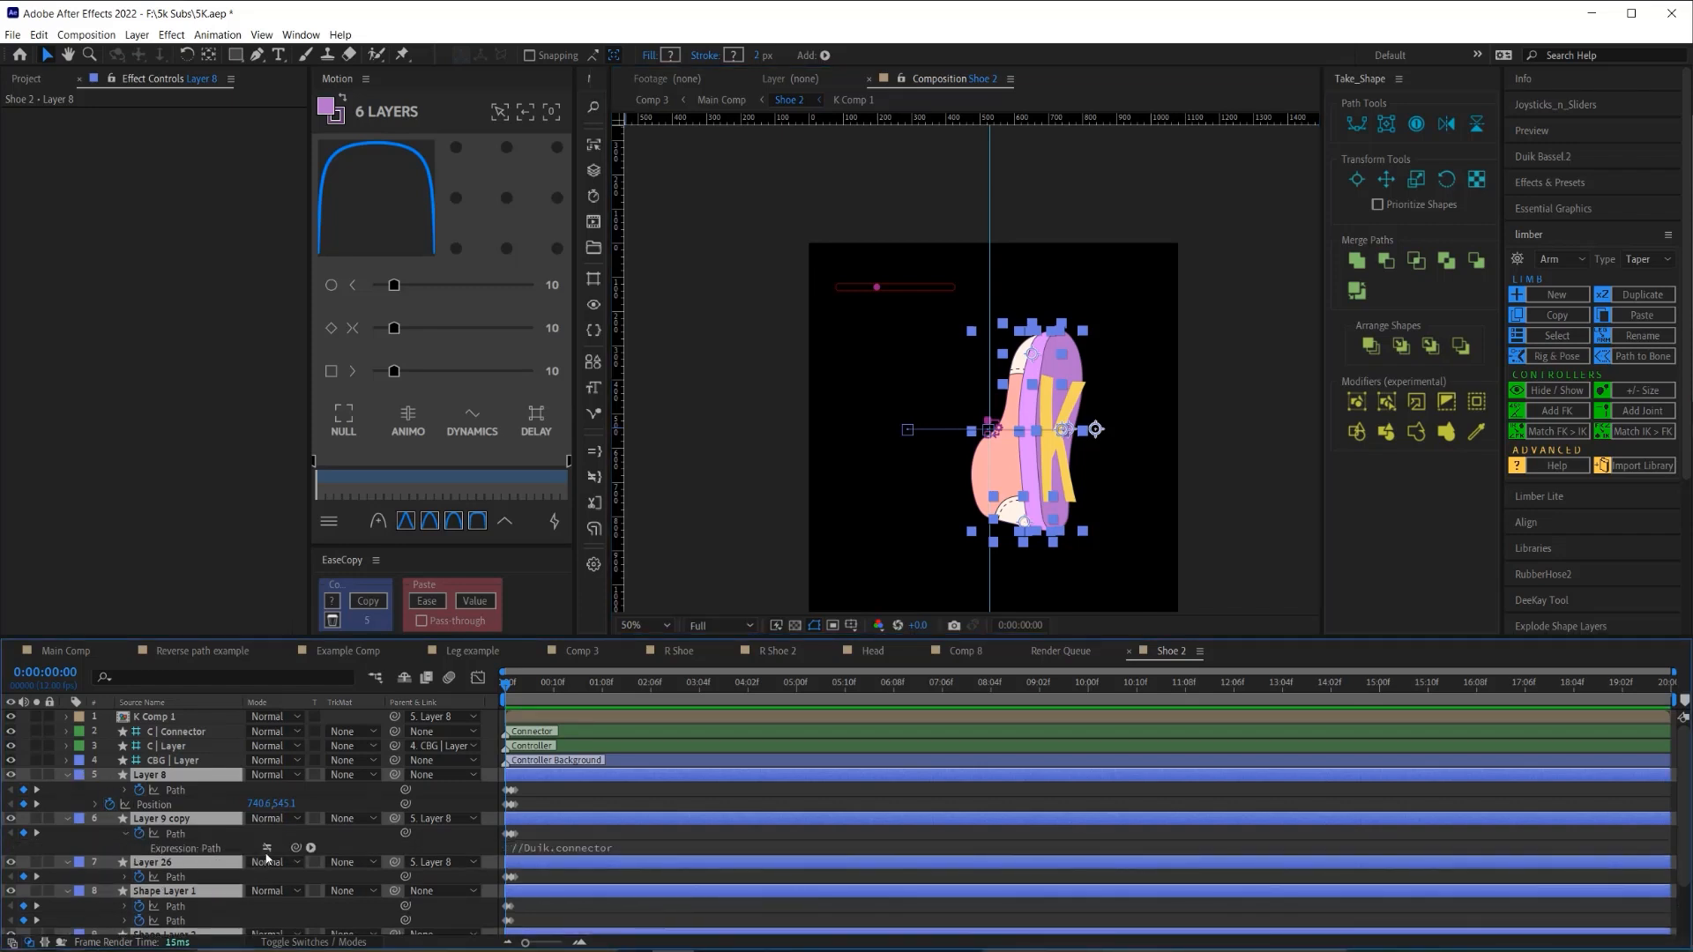
left_click(125, 877)
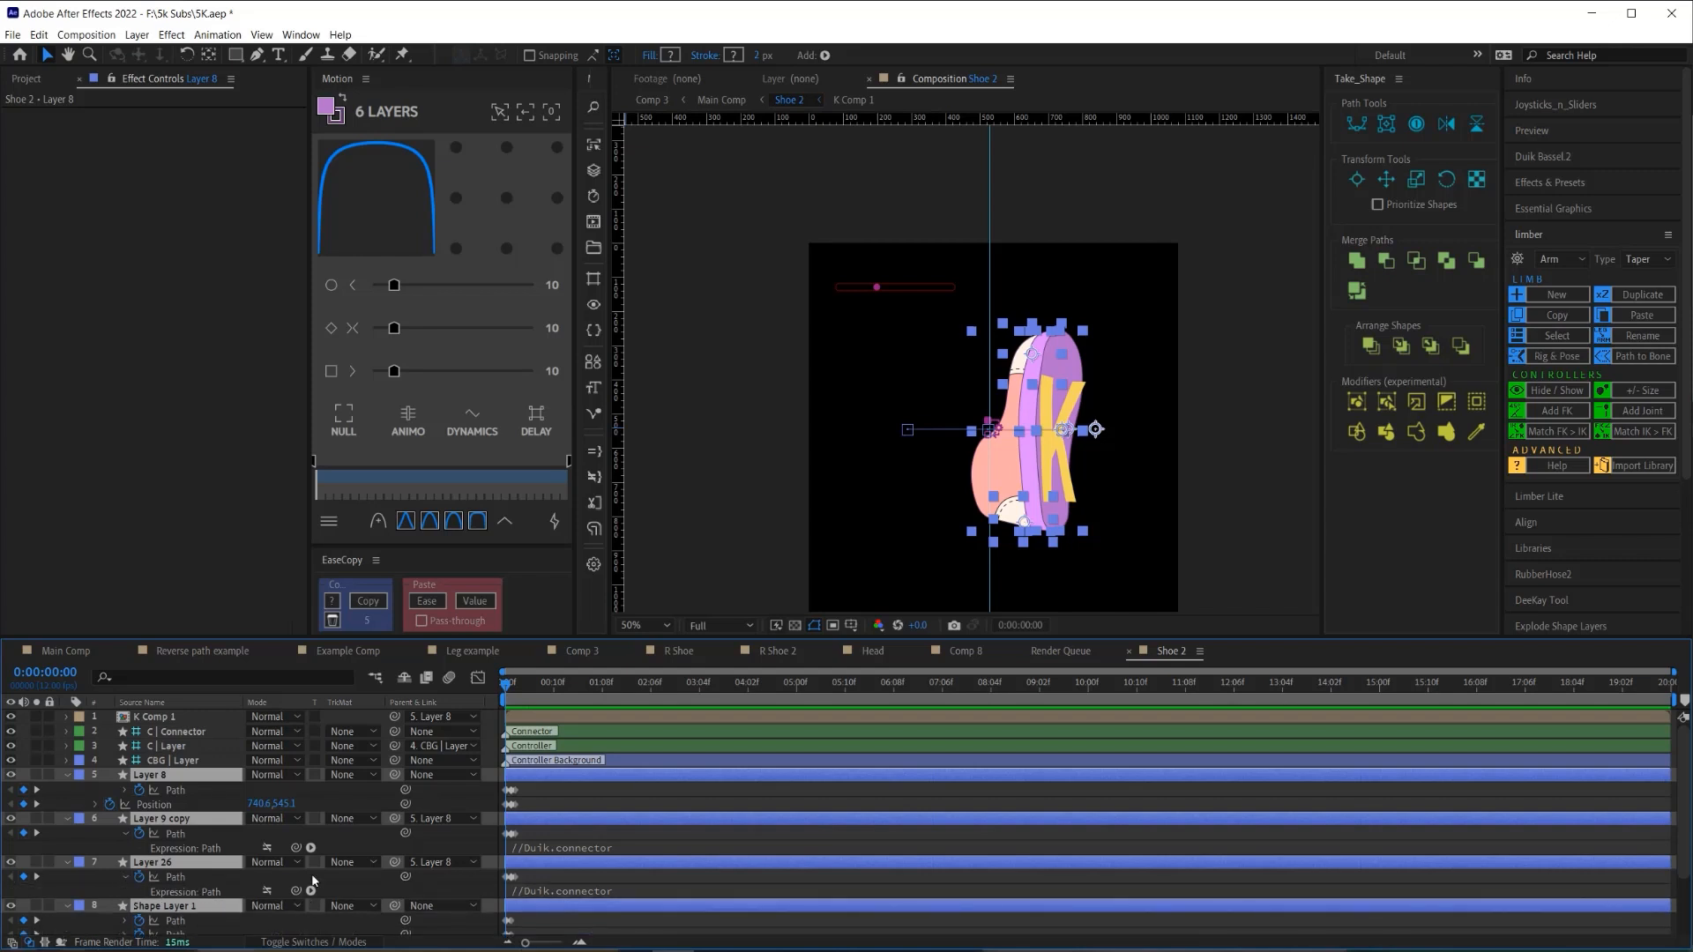
left_click(591, 335)
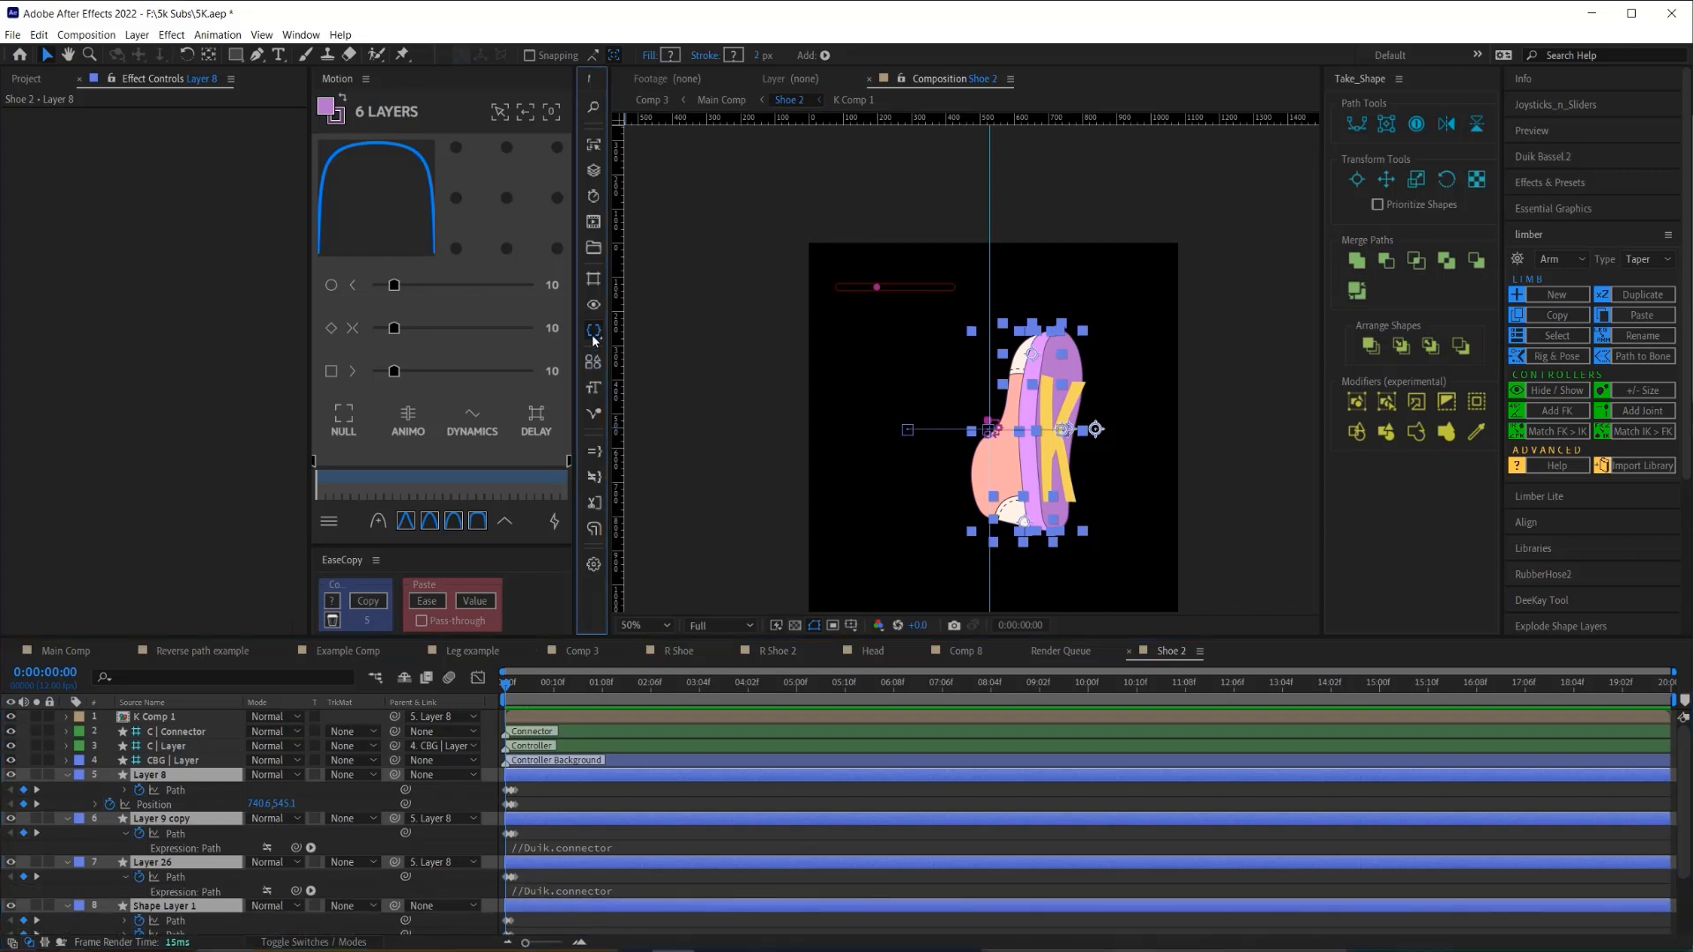
left_click(643, 340)
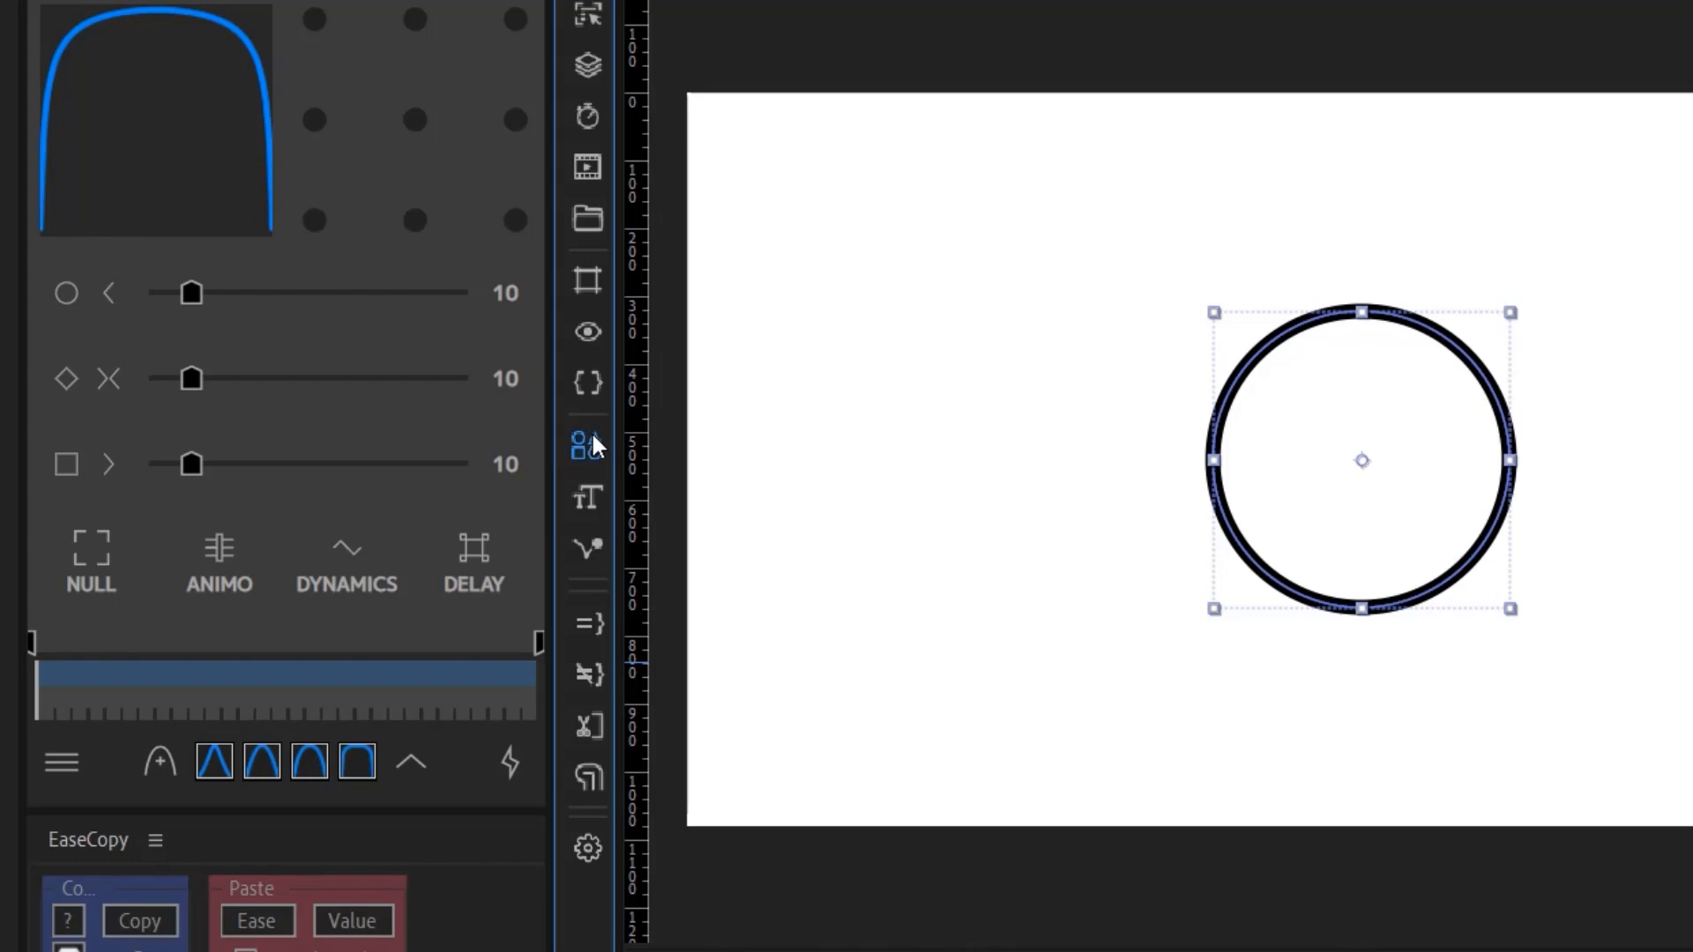
- Add a Trim Paths Controller to the circle and adjust End to leave a quarter arc
left_click(590, 443)
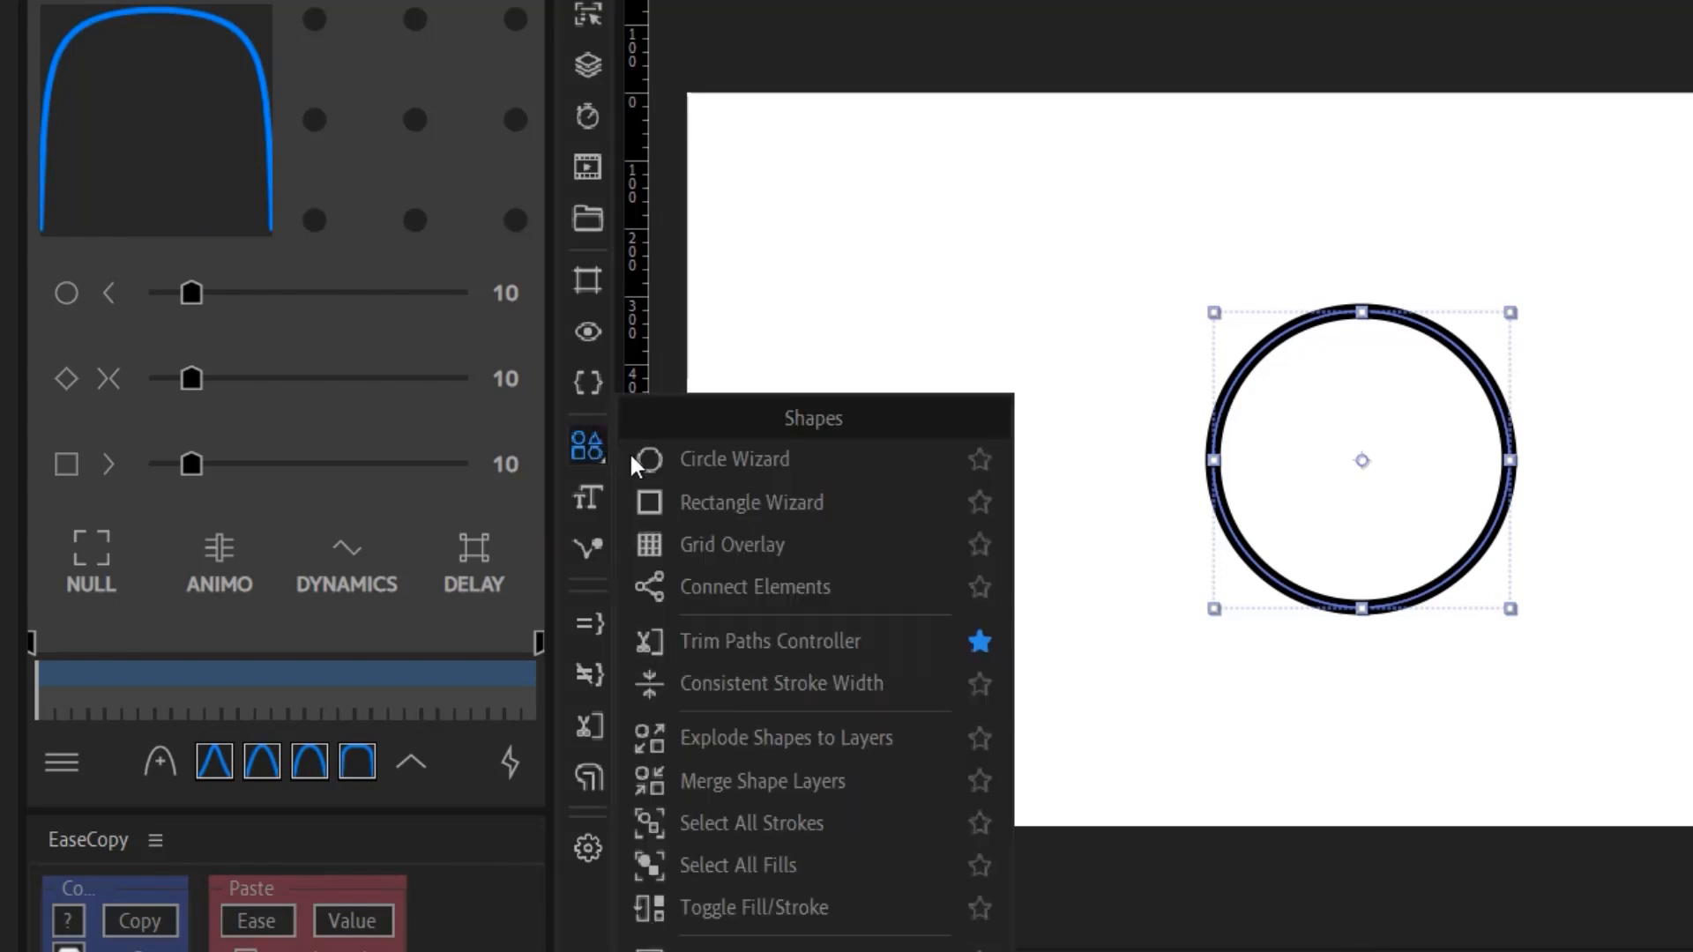
left_click(705, 637)
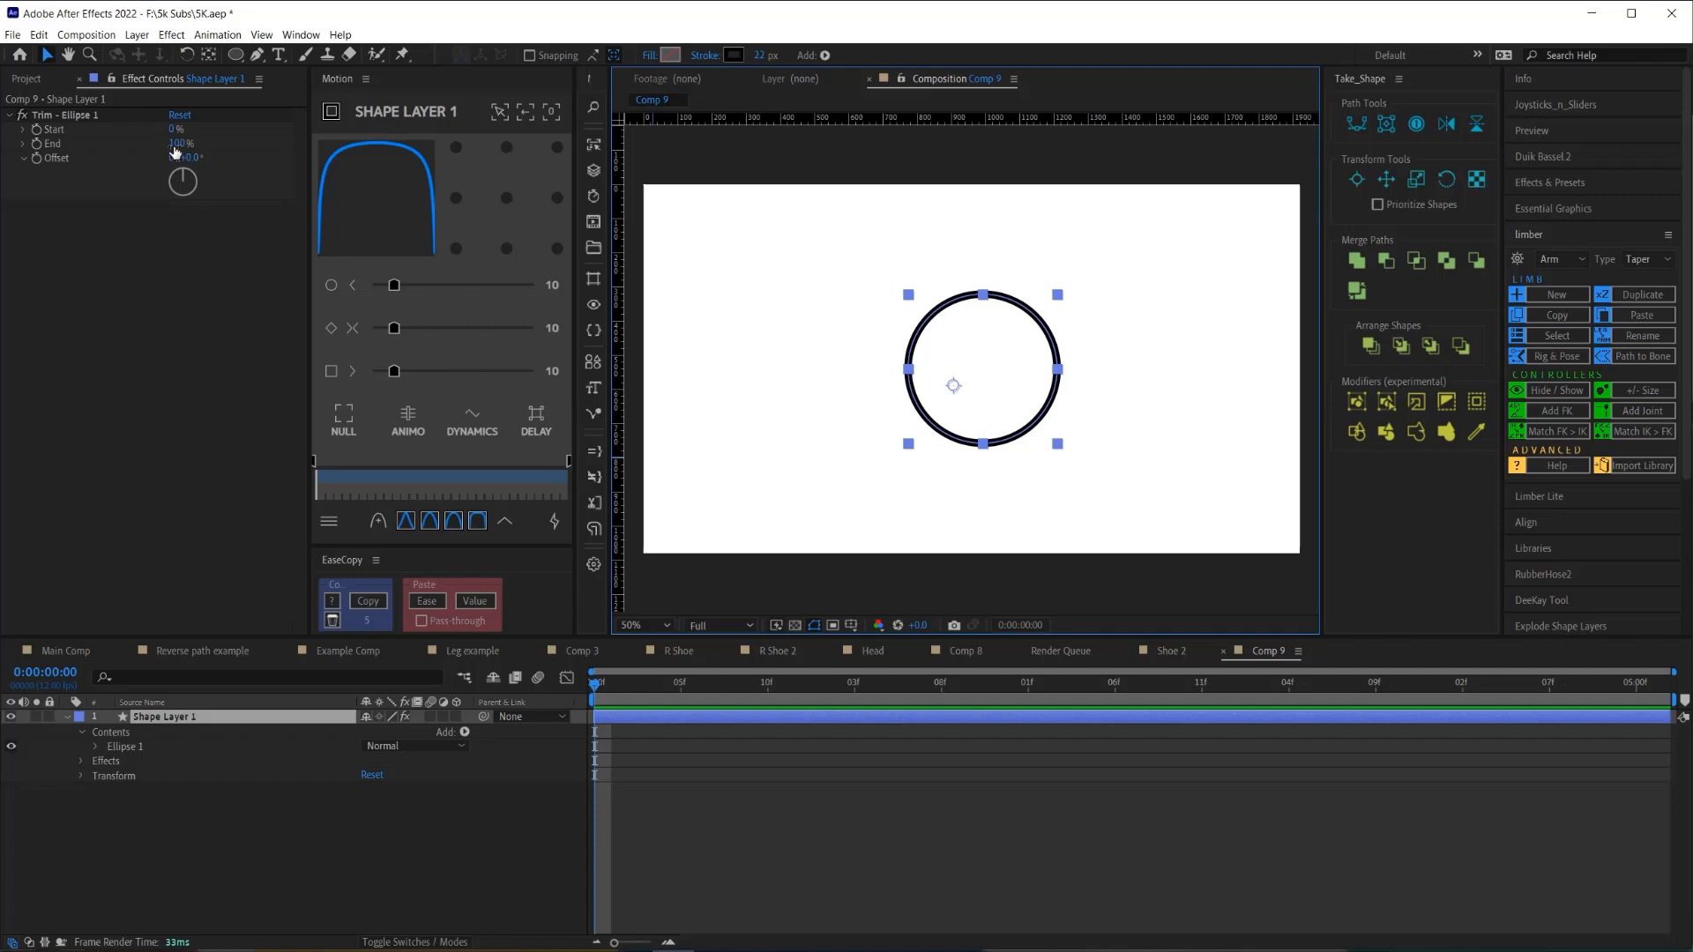
left_click_drag(165, 143, 136, 143)
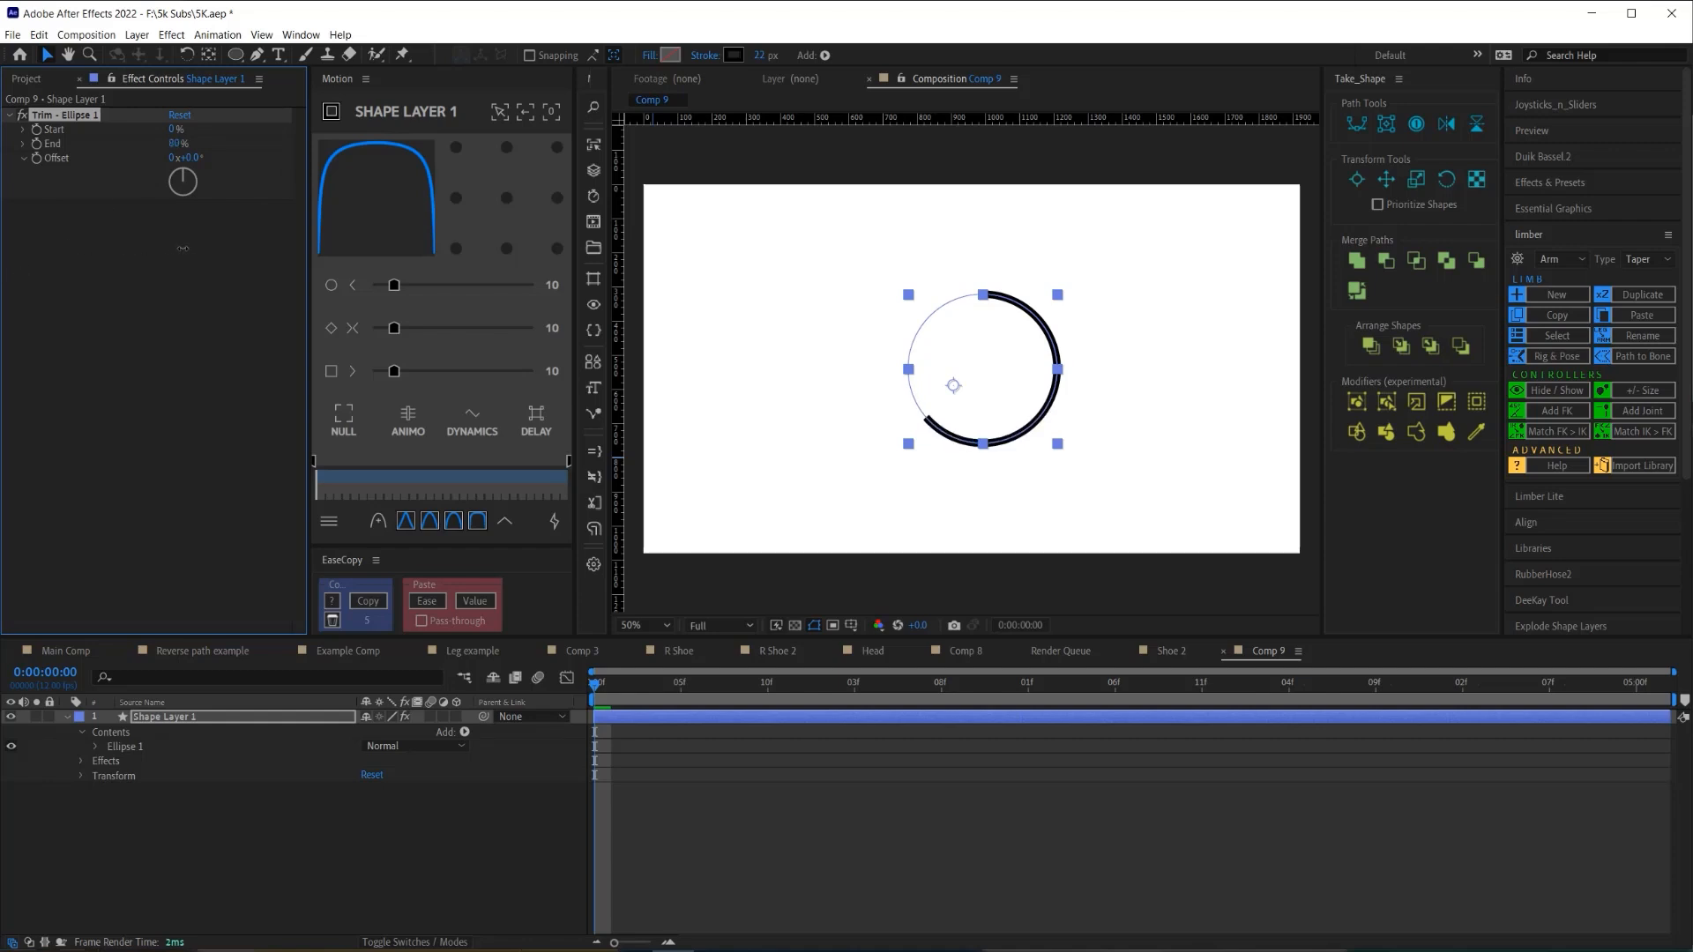
left_click_drag(232, 248, 300, 341)
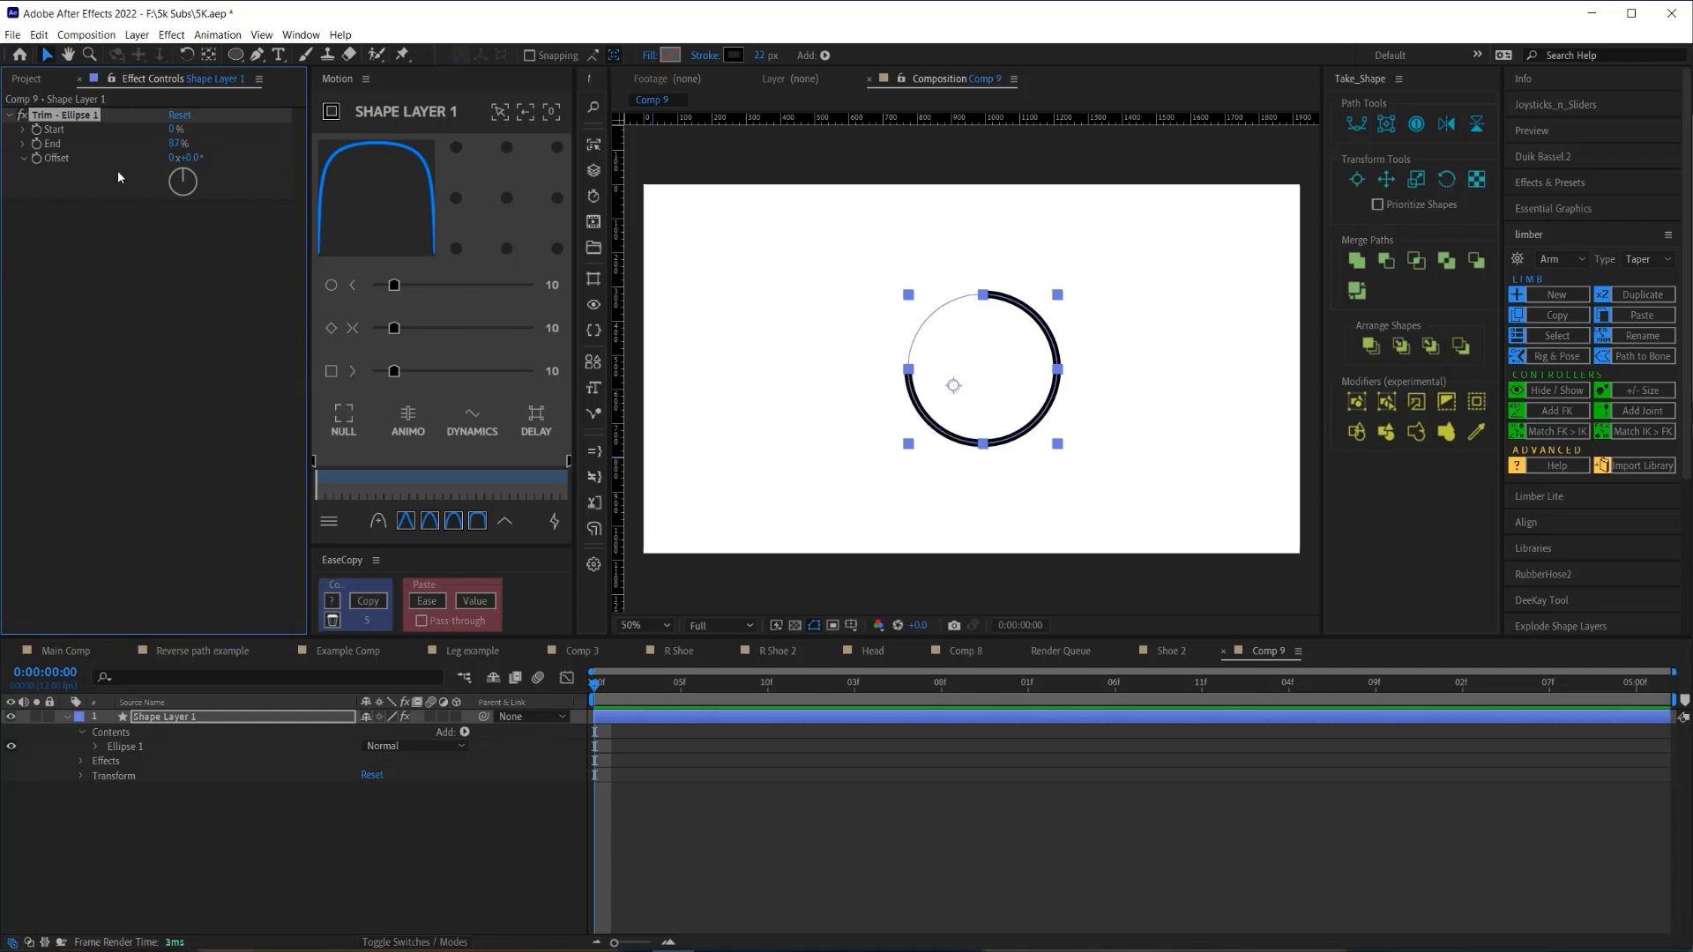
left_click_drag(624, 692, 803, 688)
left_click_drag(184, 143, 196, 142)
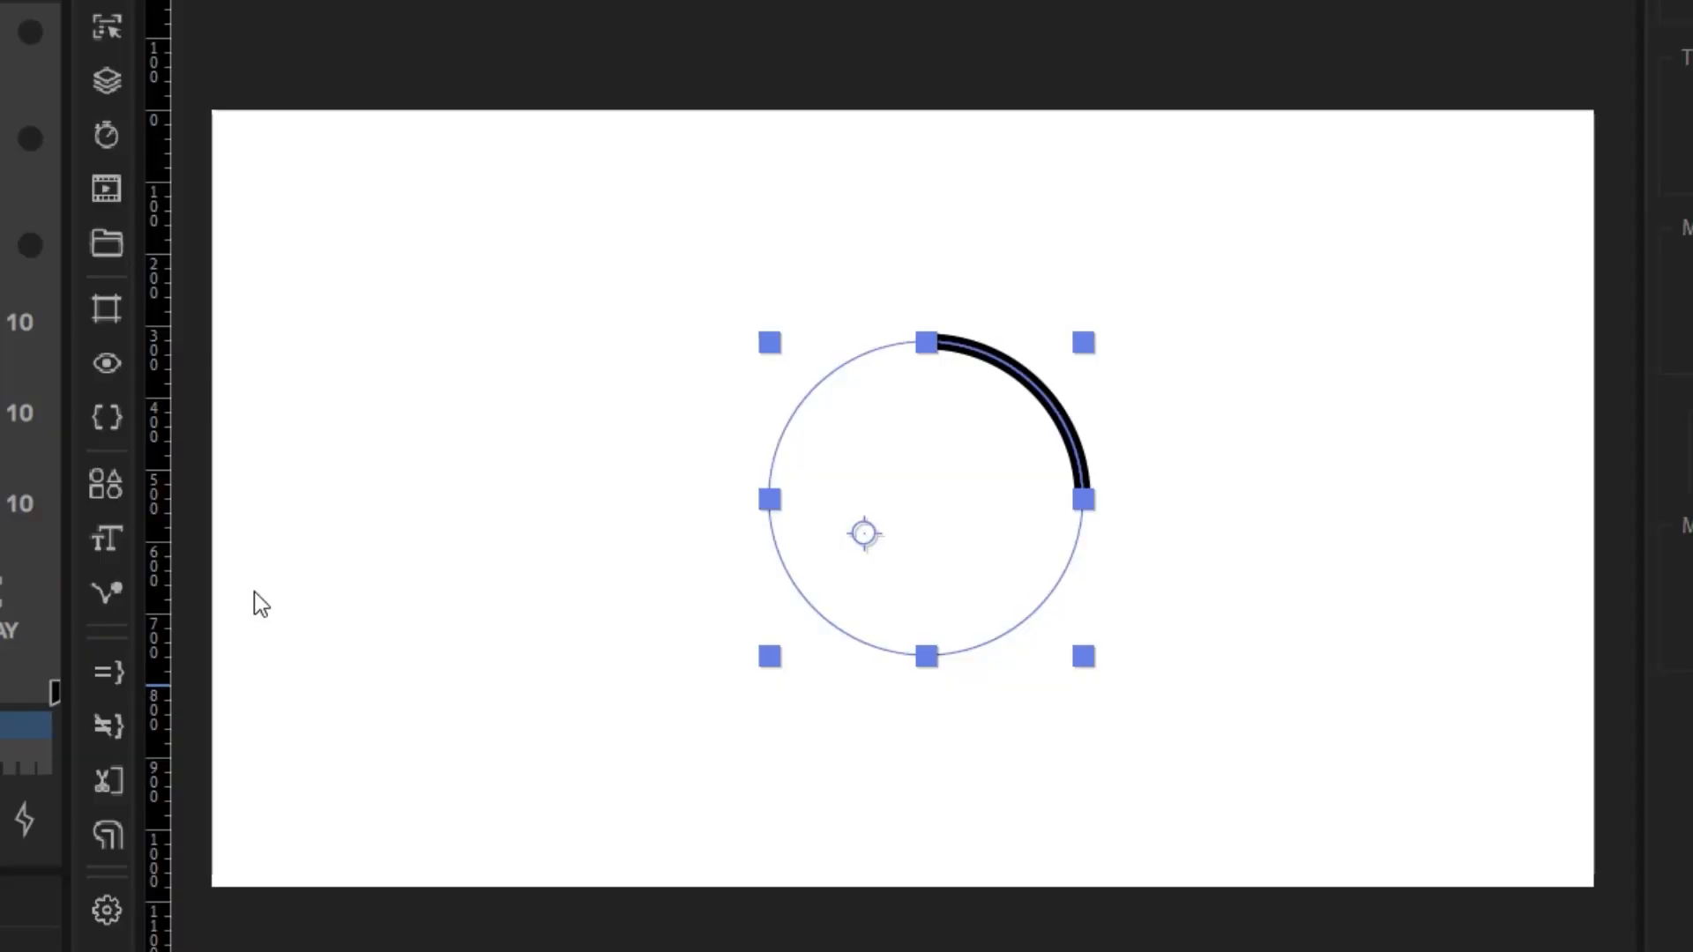
- Apply Consistent Stroke Width, then explode the rug's shape groups into separate layers
left_click(107, 482)
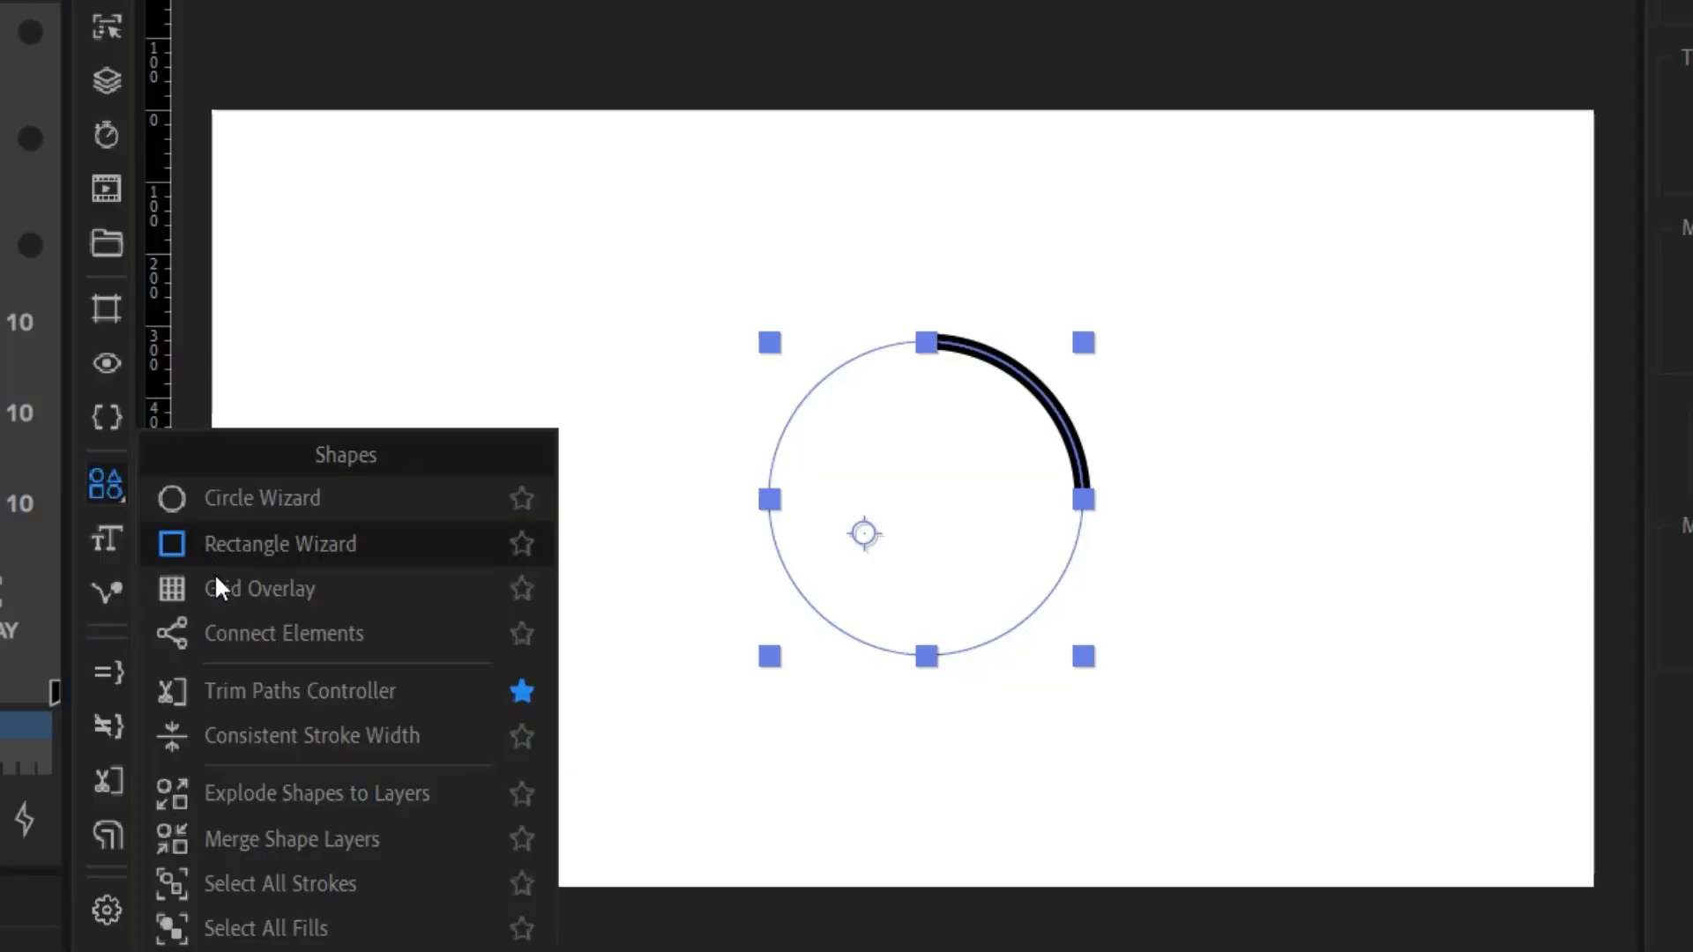
left_click(238, 739)
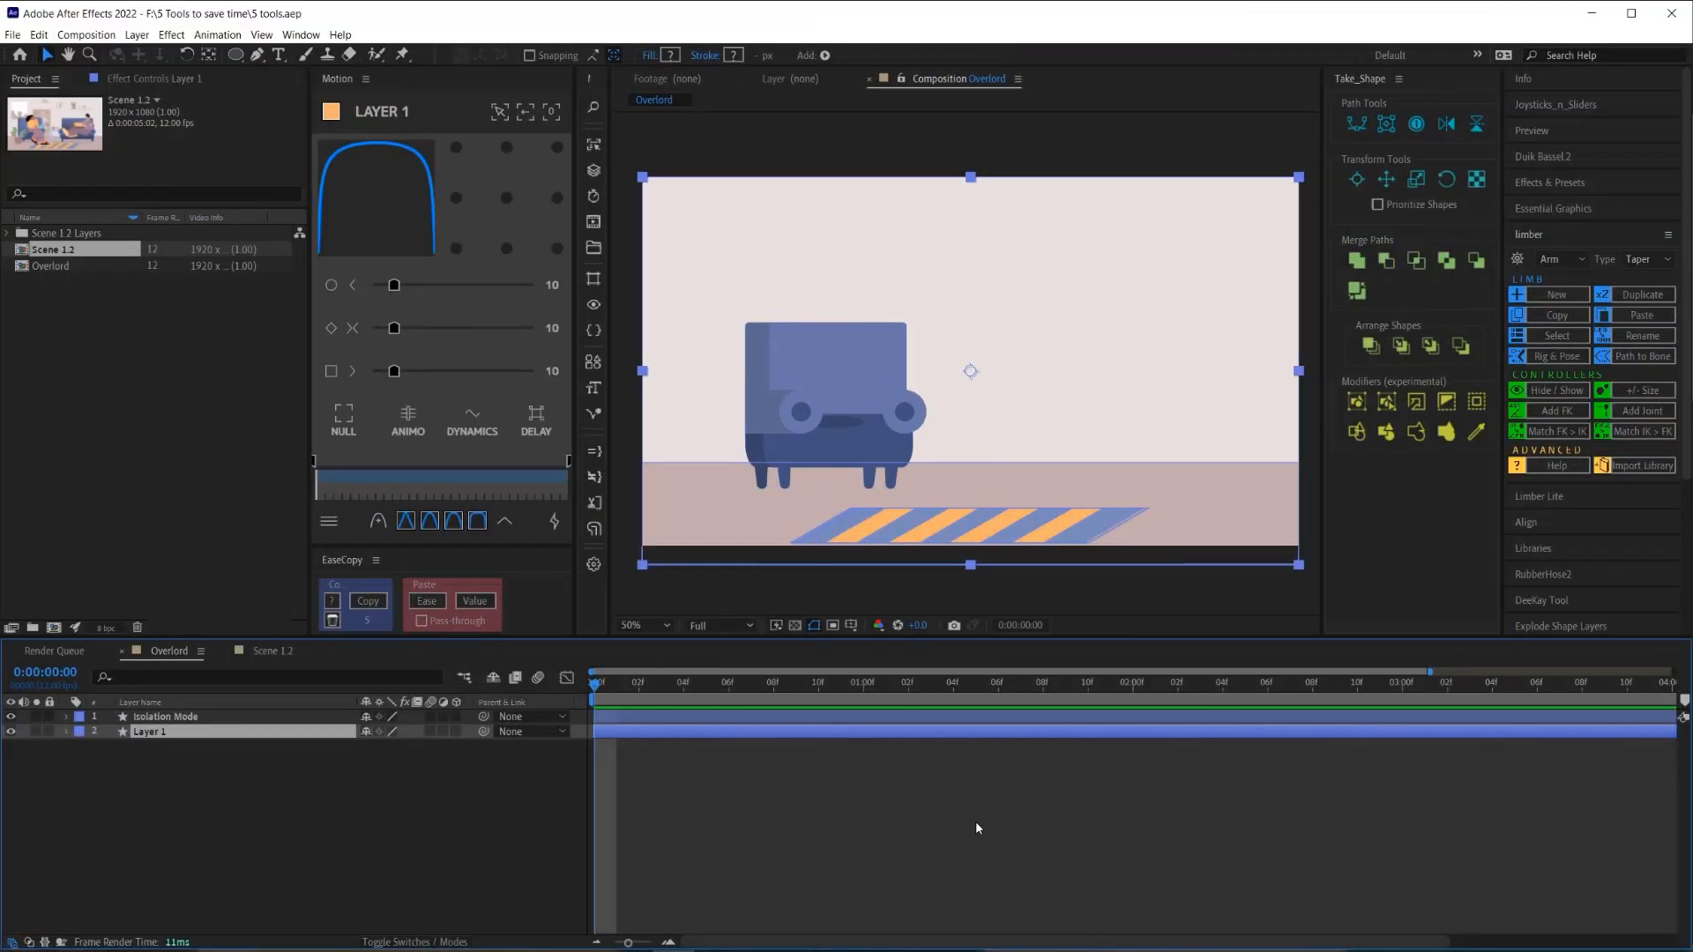
left_click(593, 362)
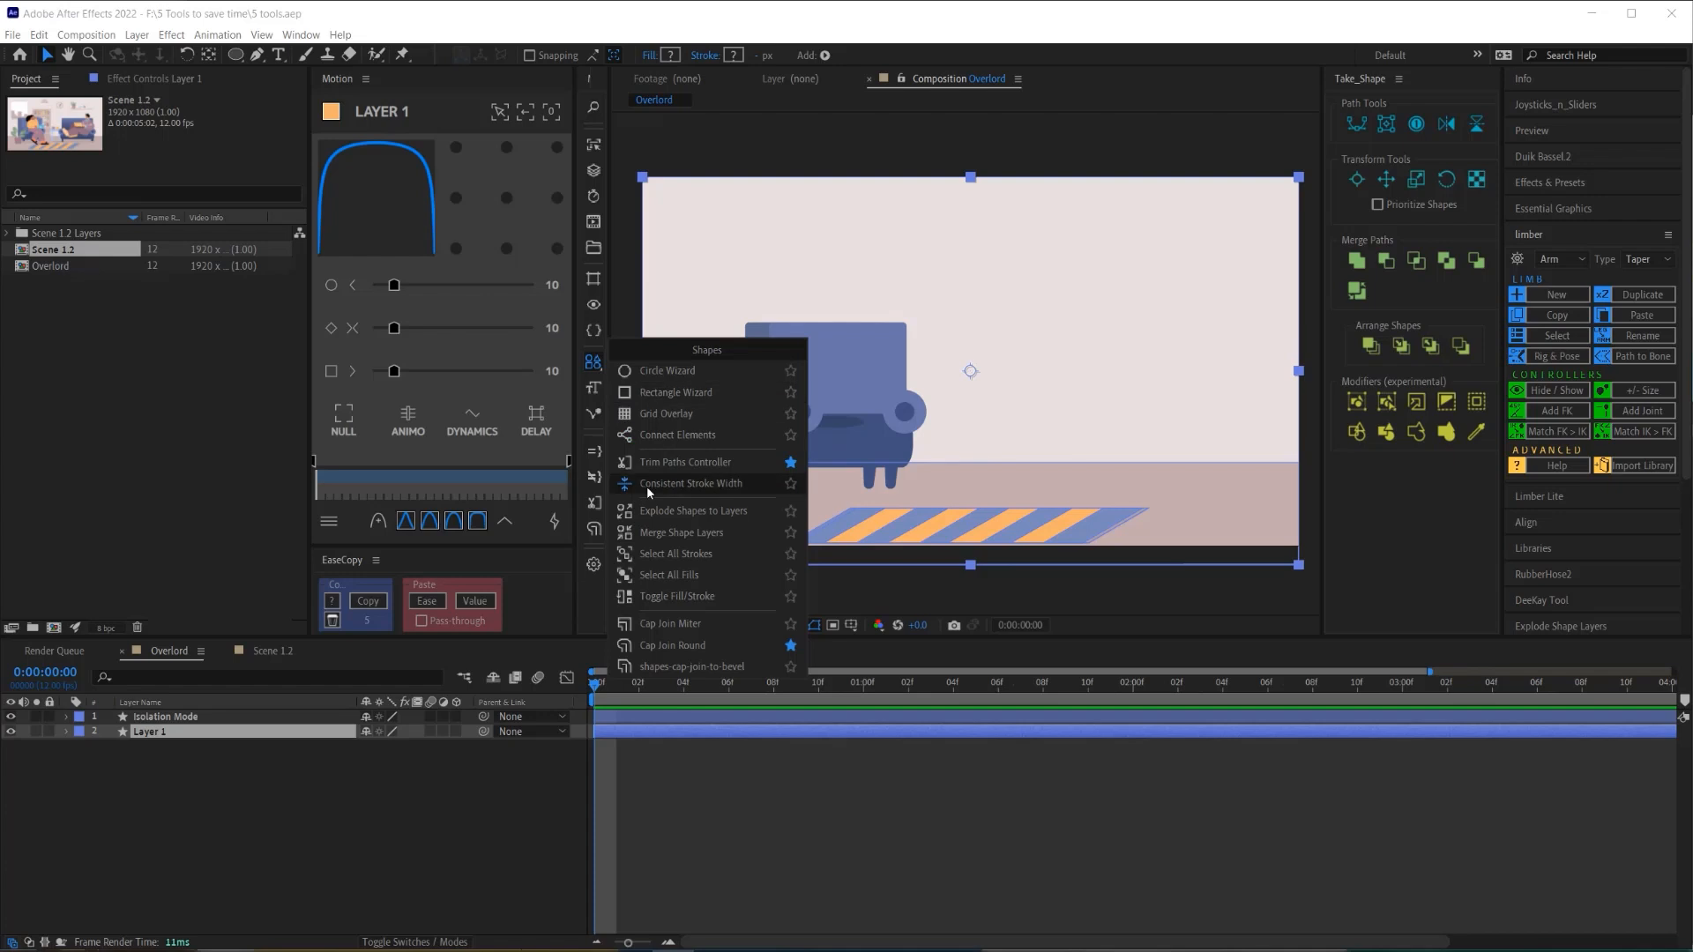
left_click(655, 510)
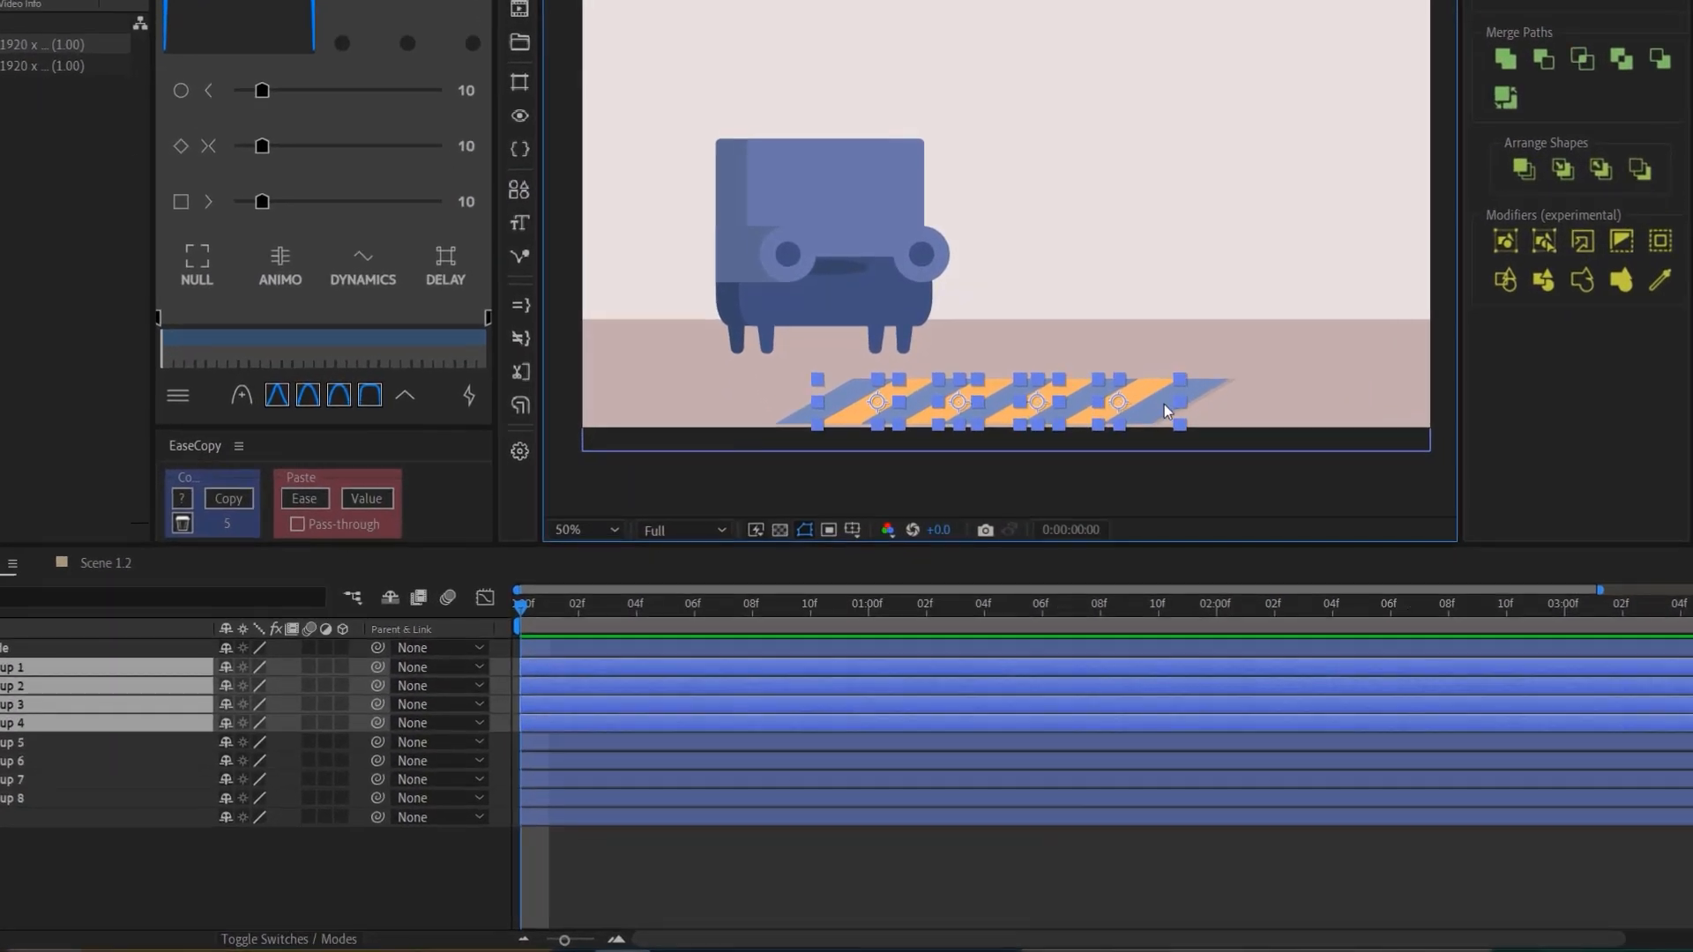
- Merge the selected rug pieces, including Group 5, into one shape layer
left_click(1163, 410, "shift")
left_click(519, 190)
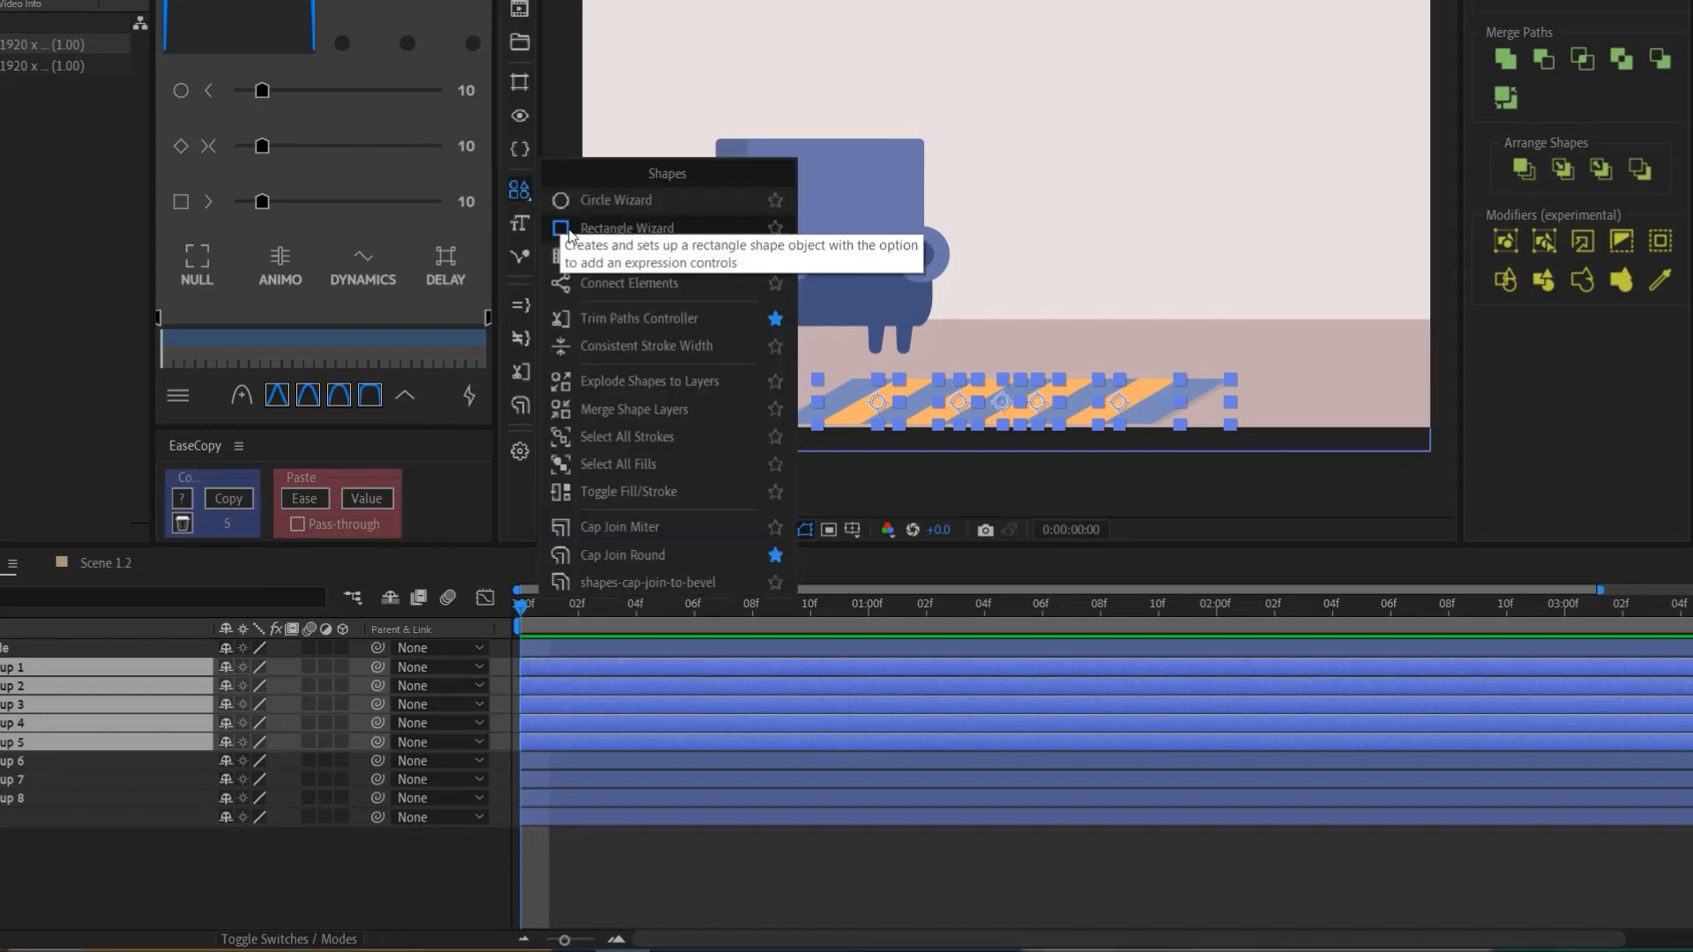
left_click(615, 402)
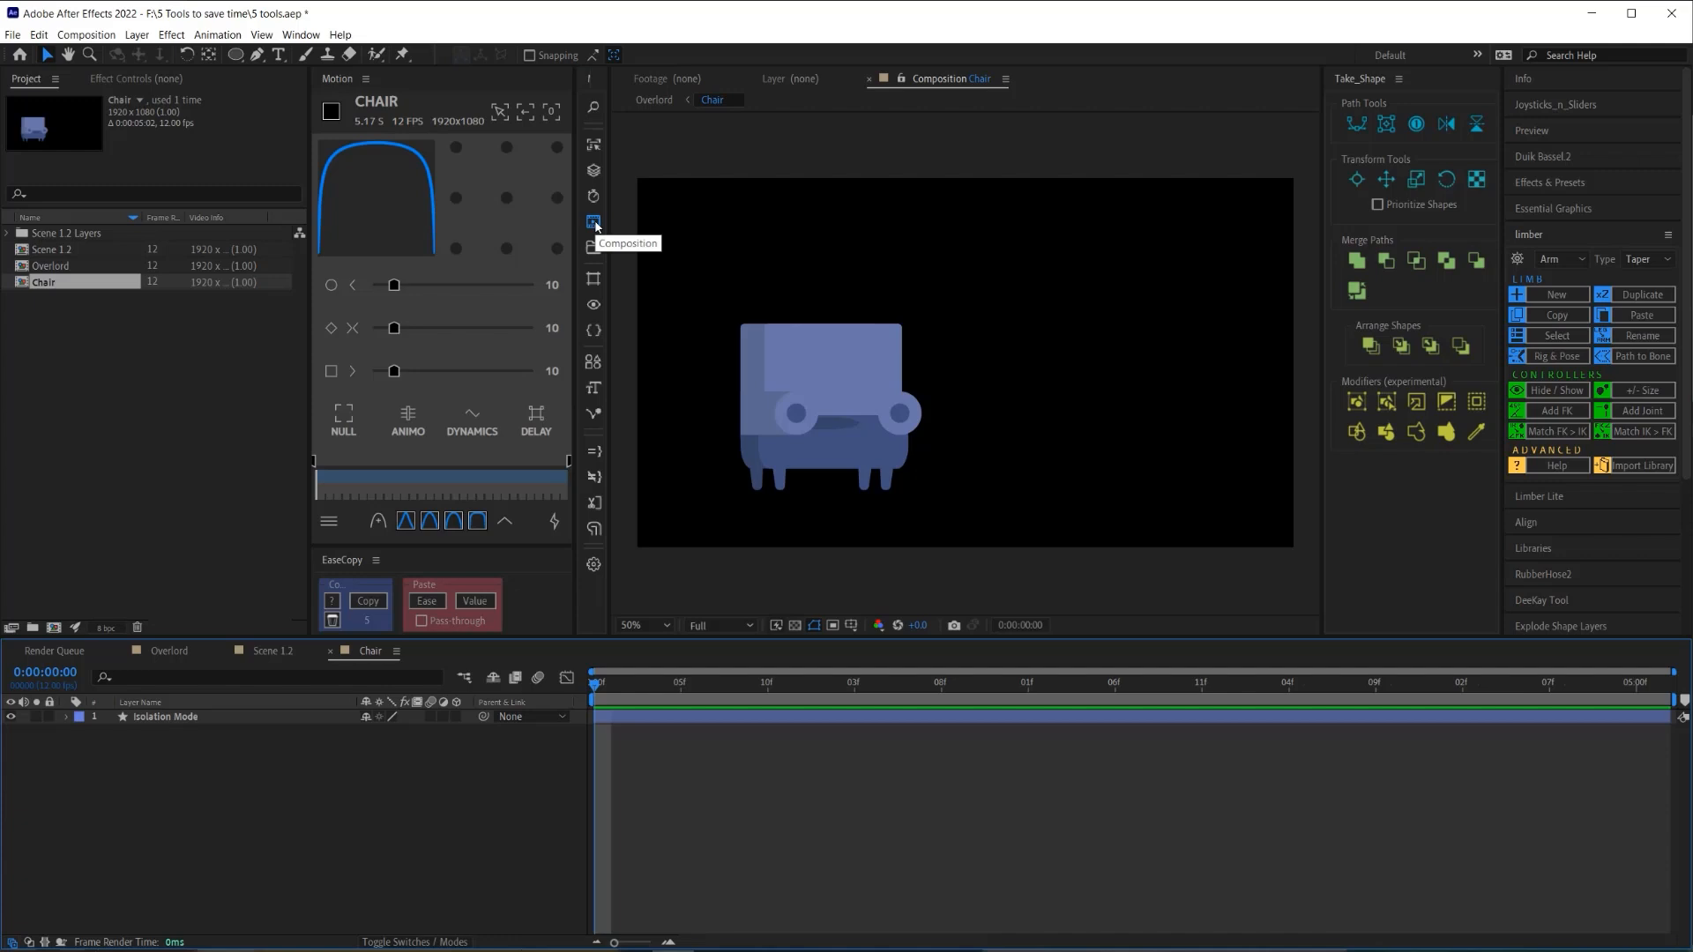
- Apply Auto Crop Comps to the Chair comp with the default 10 px padding
left_click(594, 222)
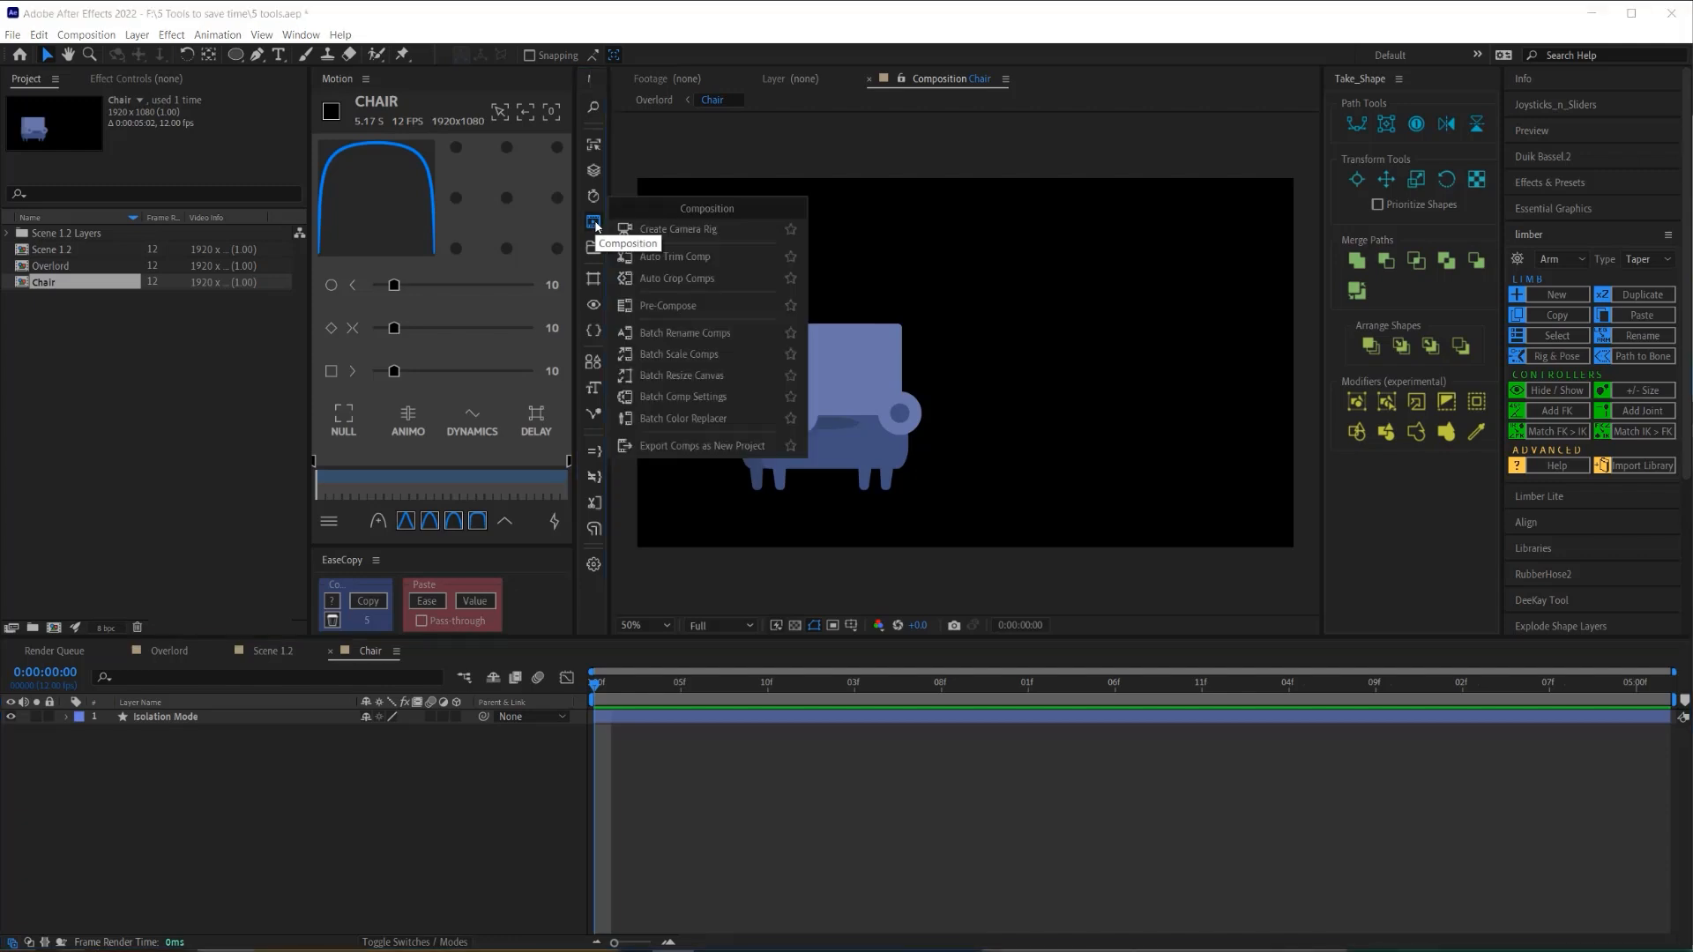
left_click(658, 279)
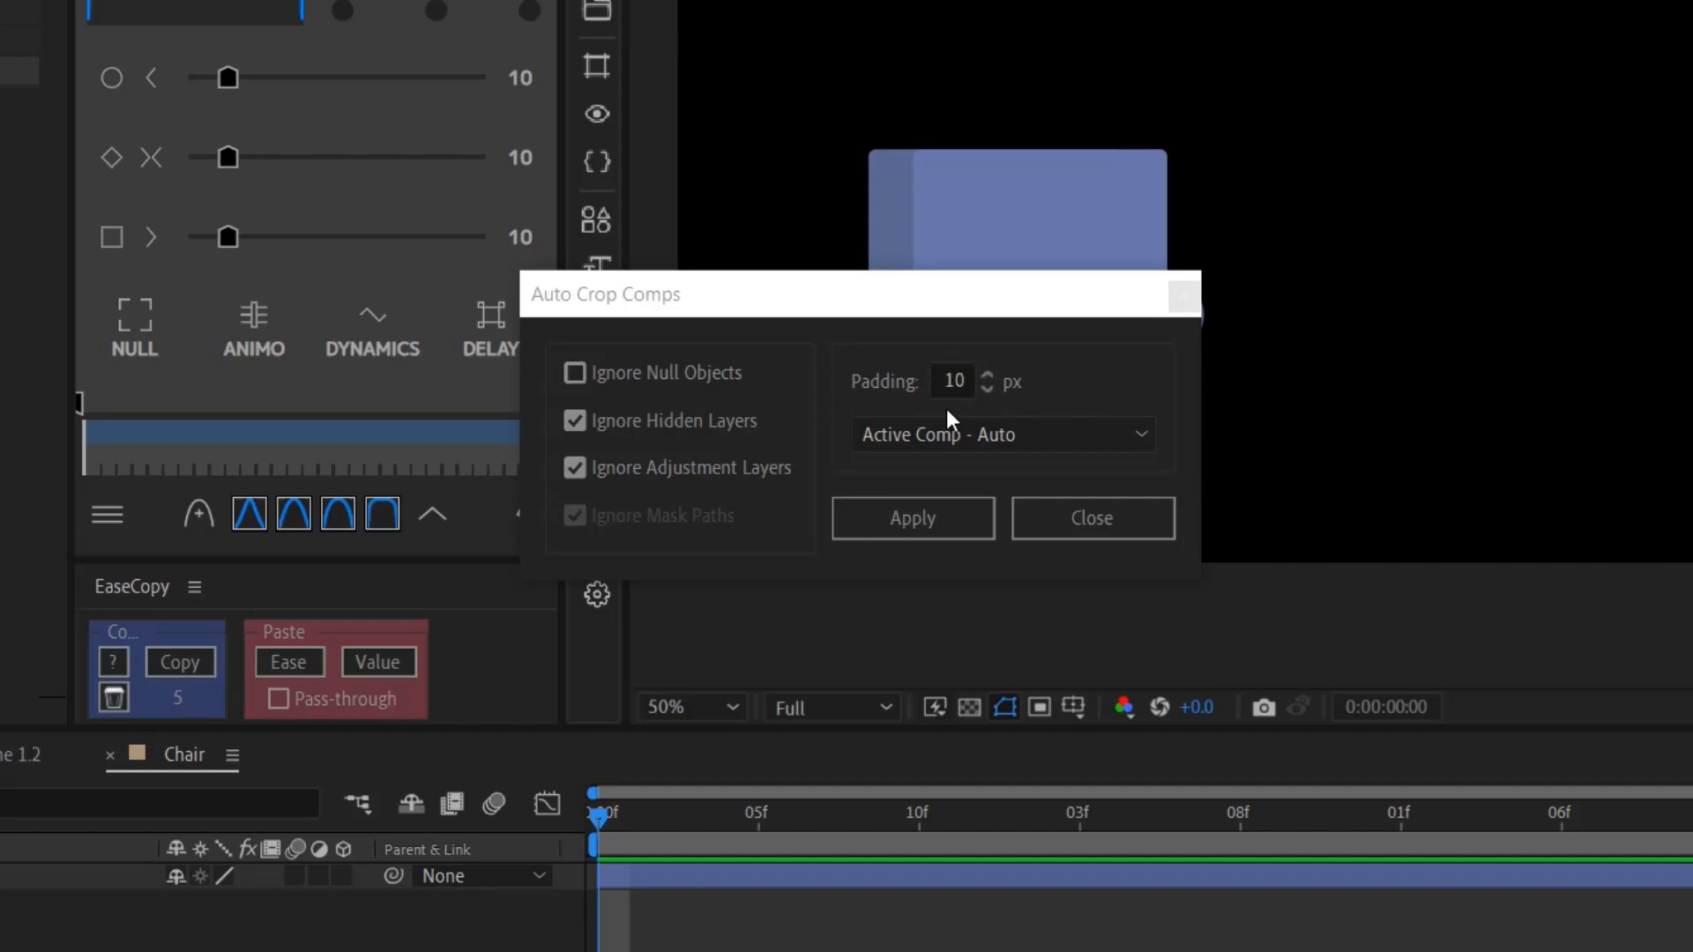
left_click(949, 529)
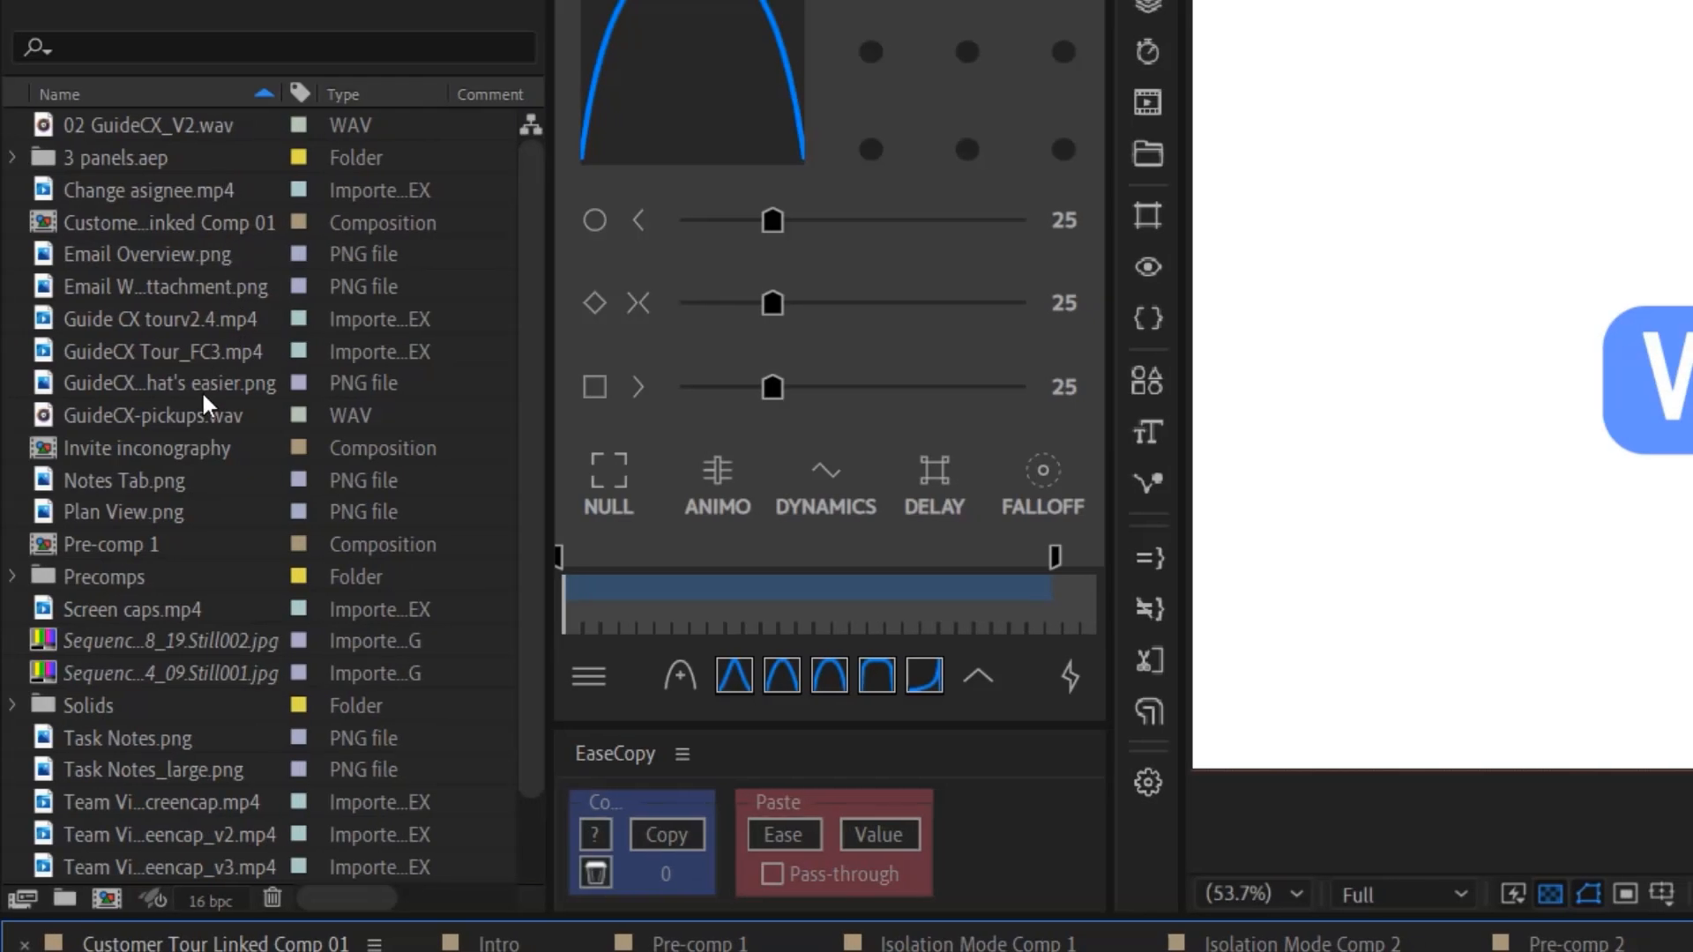
- Organize the project into Assets, Comps and Solids folders, then expand Assets and Comps
scroll(197, 522, "down", 1)
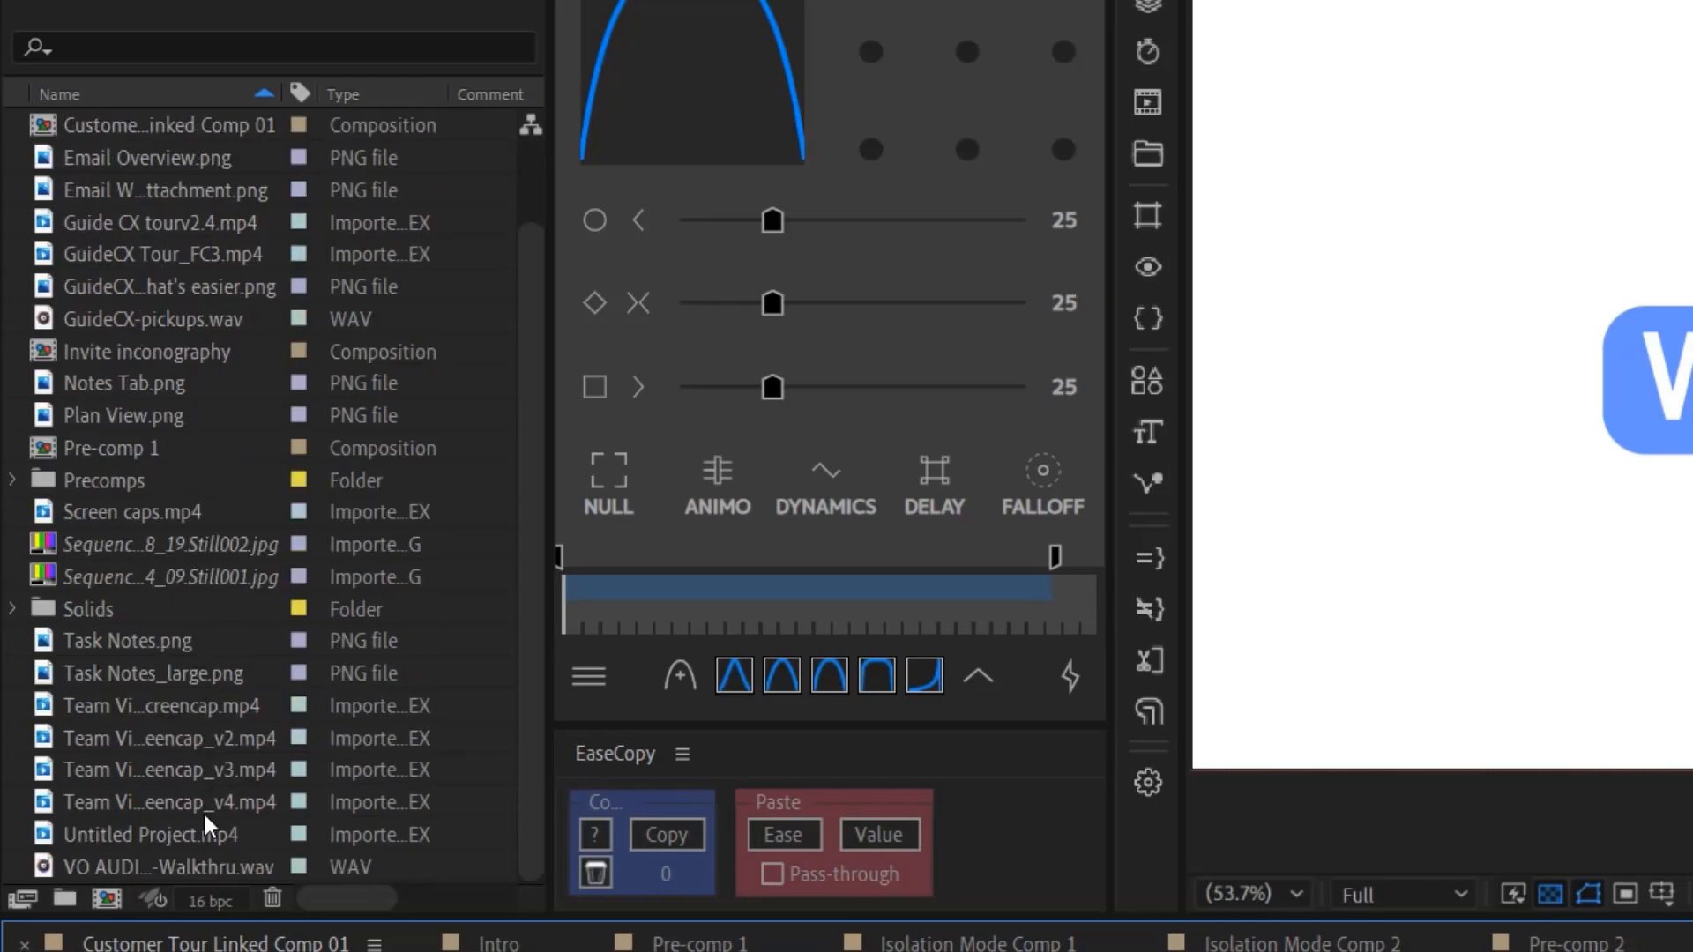
left_click(1147, 154)
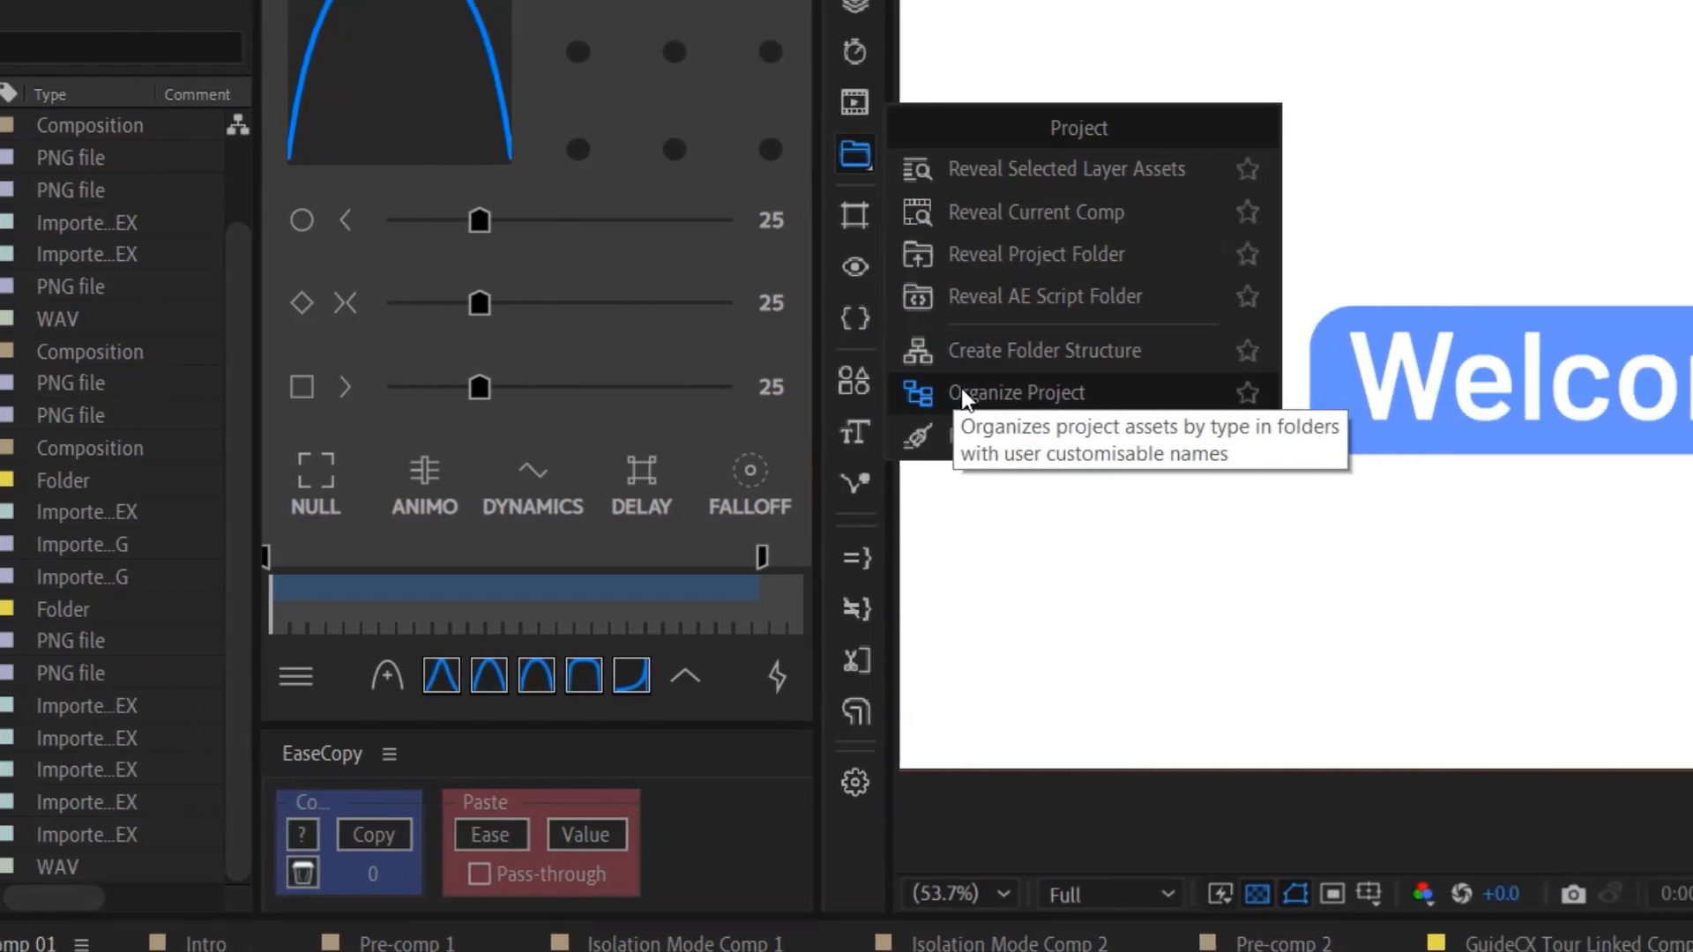
left_click(963, 394)
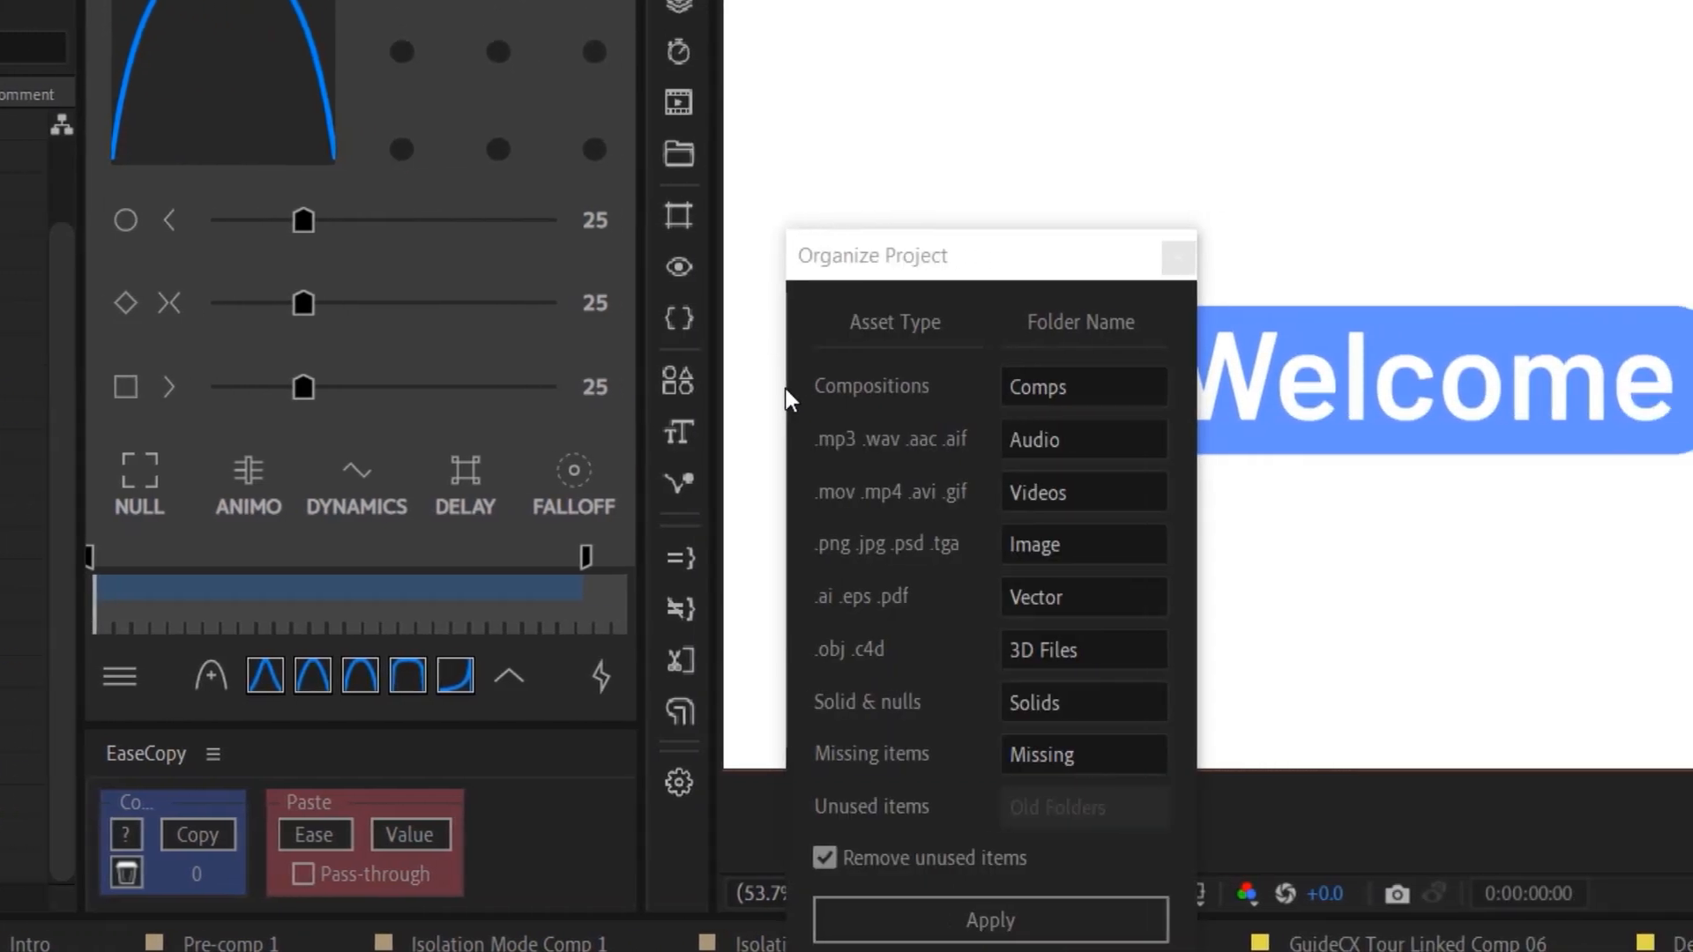
left_click(1014, 919)
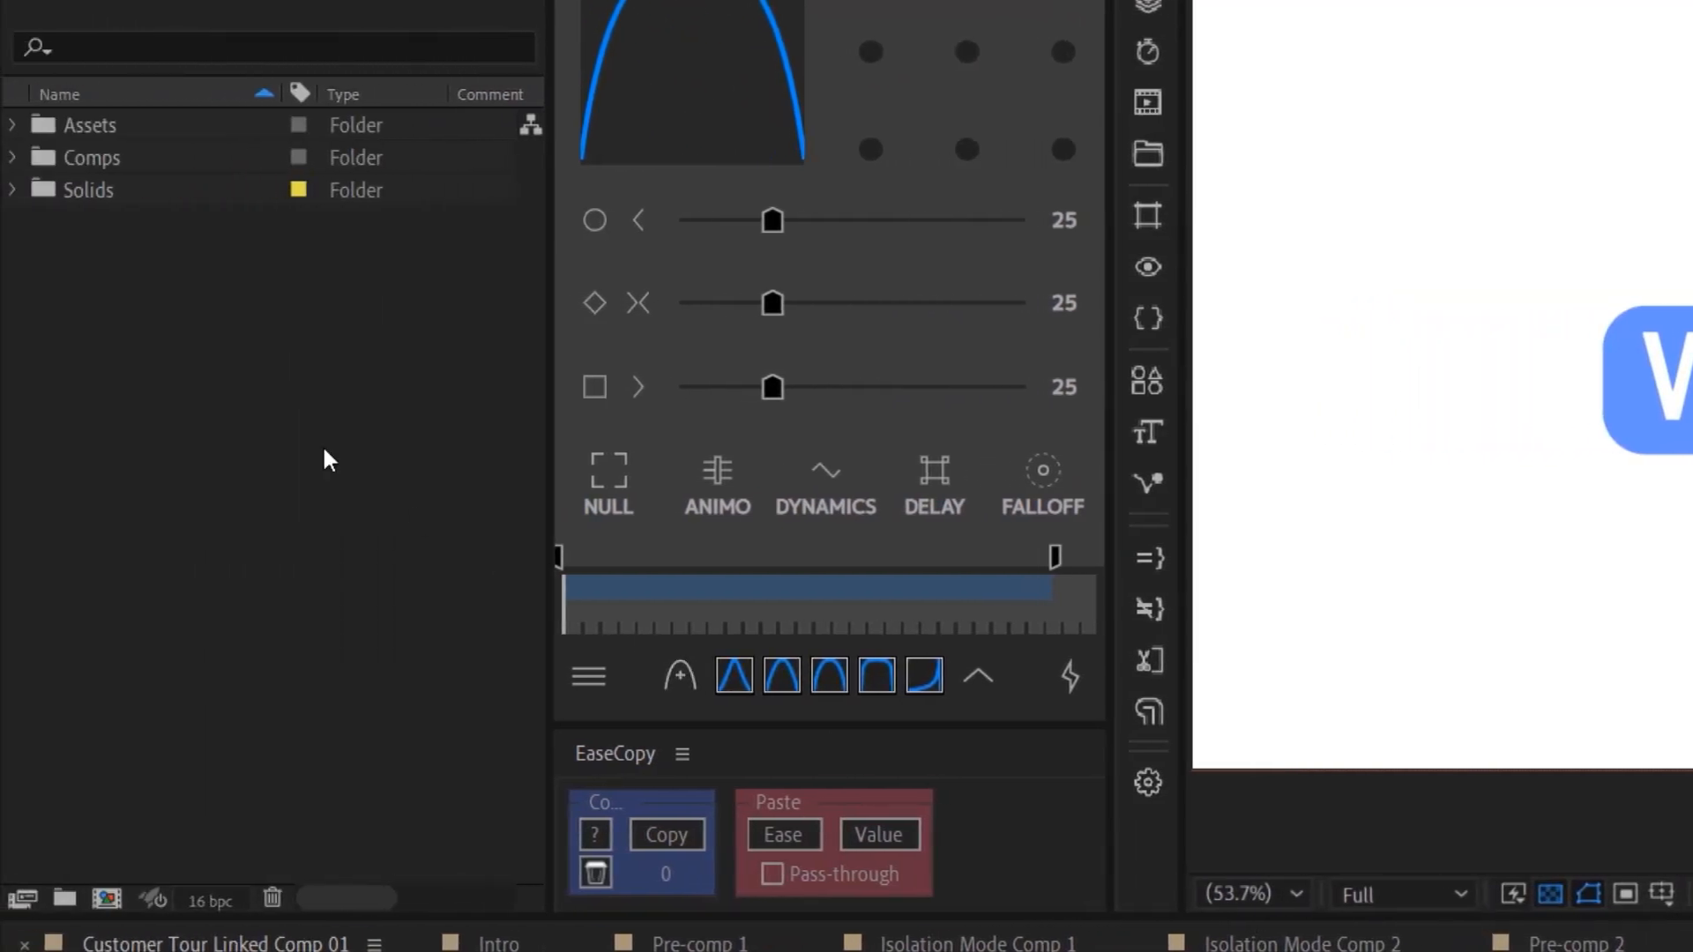
left_click(16, 124)
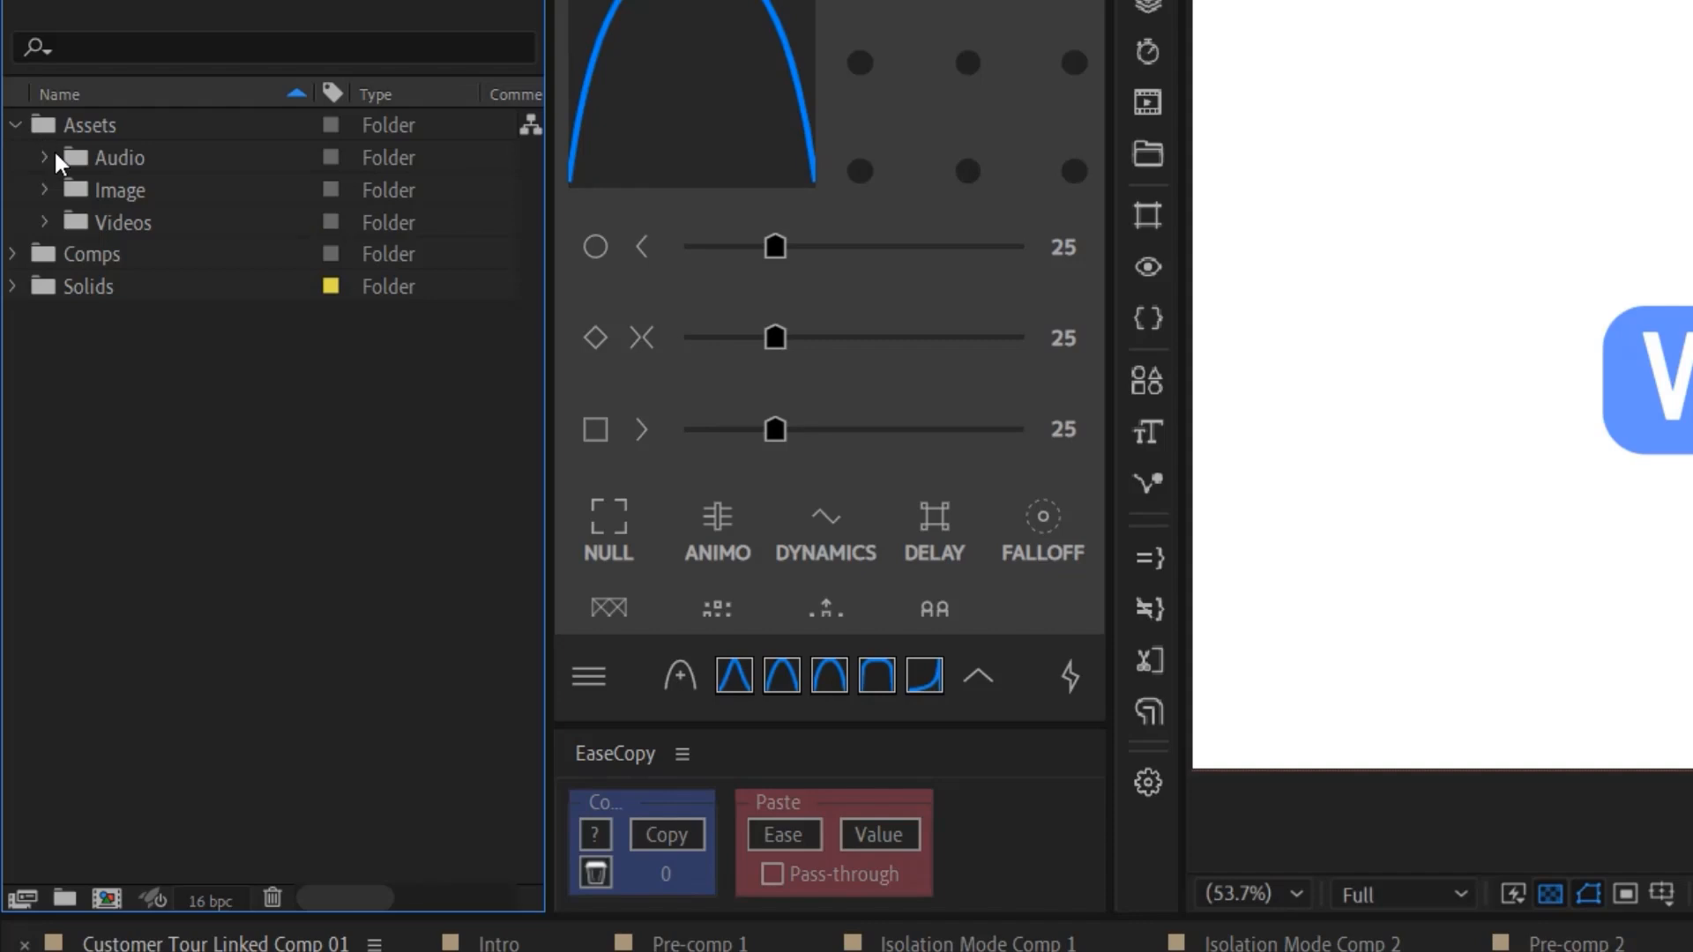
left_click(13, 254)
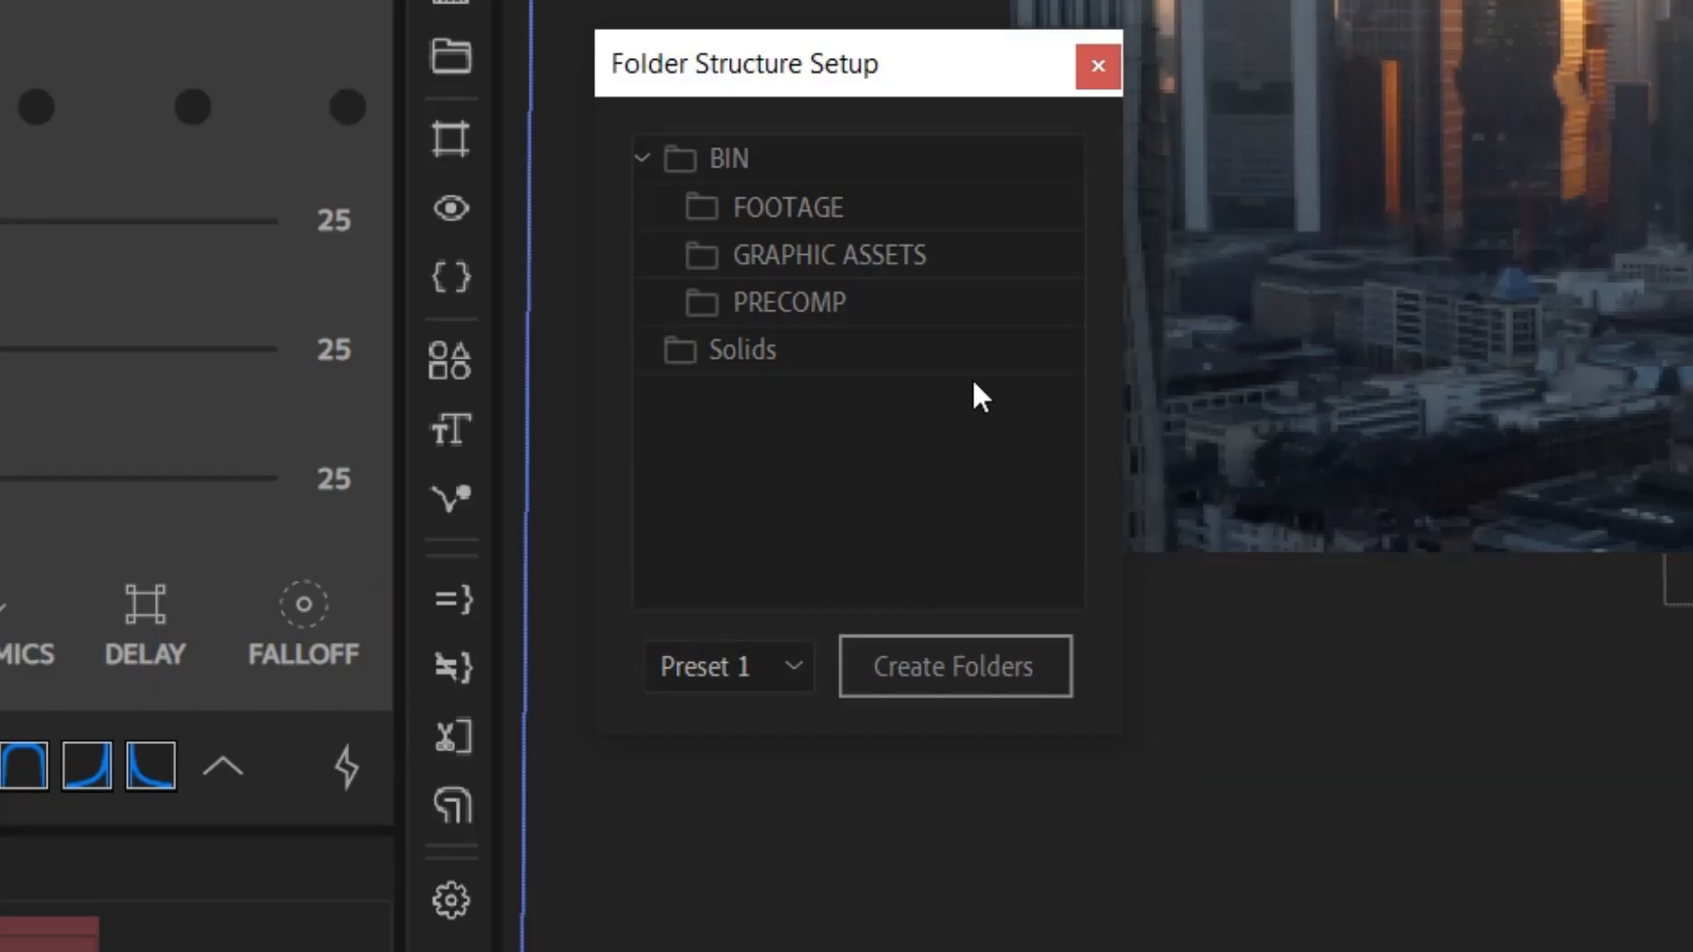
- Step the folder preset through Presets 2, 3, 4 and 5, ending on Preset 6
left_click(727, 670)
left_click(736, 764)
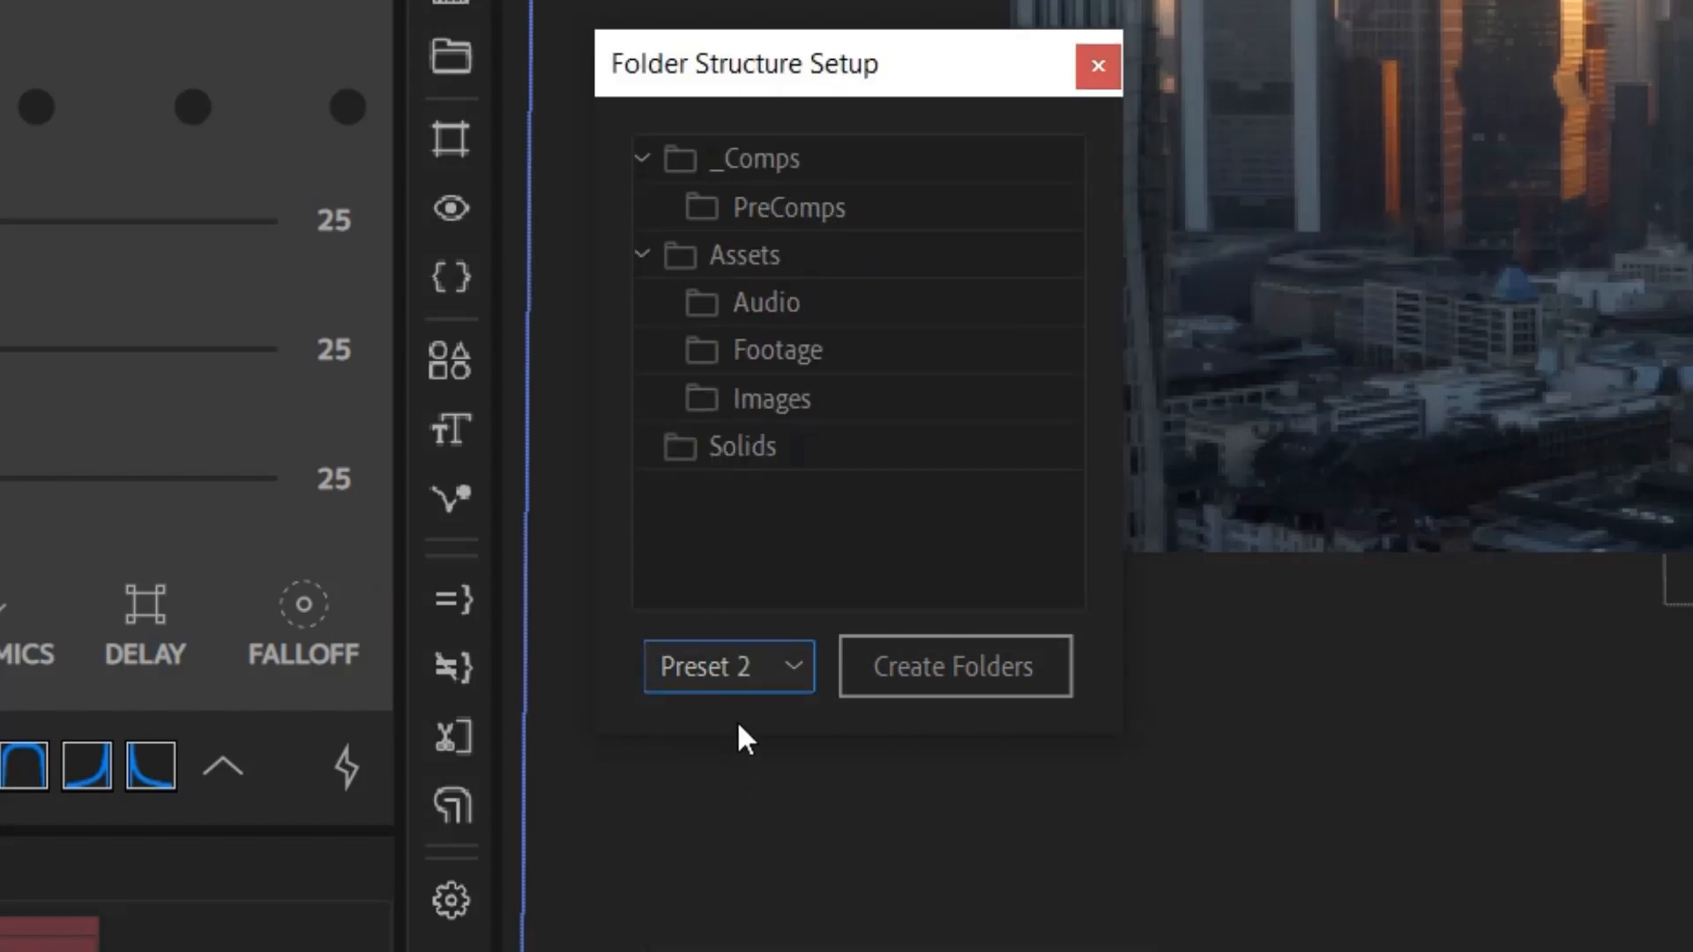
left_click(749, 659)
left_click(755, 810)
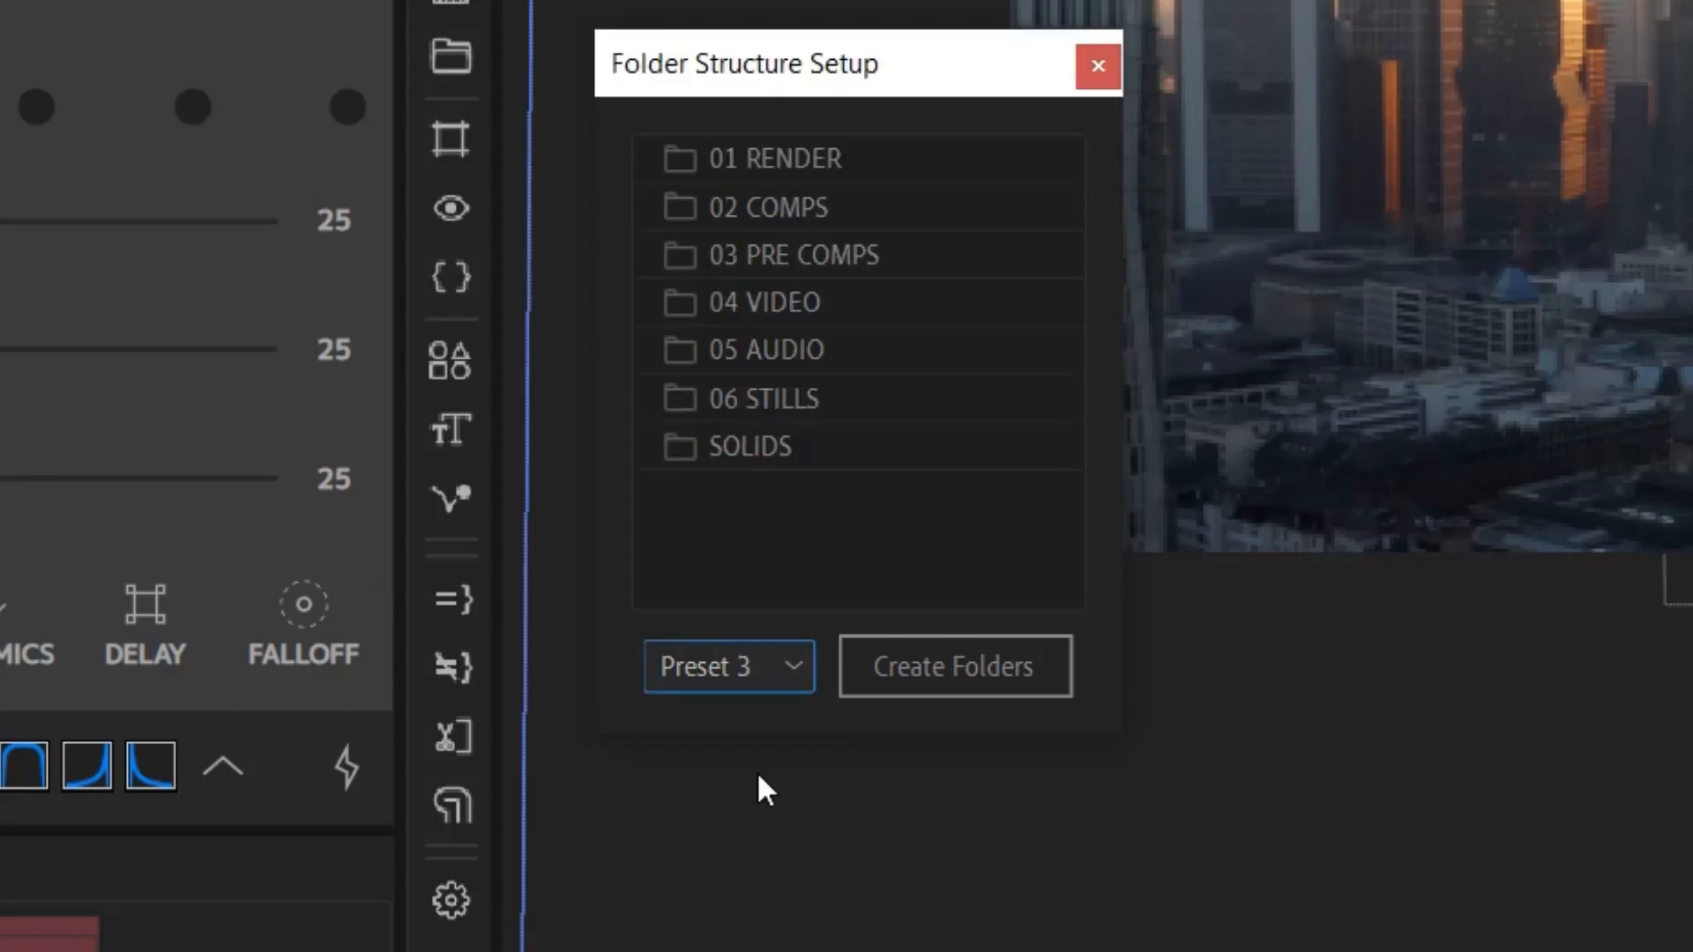
left_click(743, 687)
left_click(705, 855)
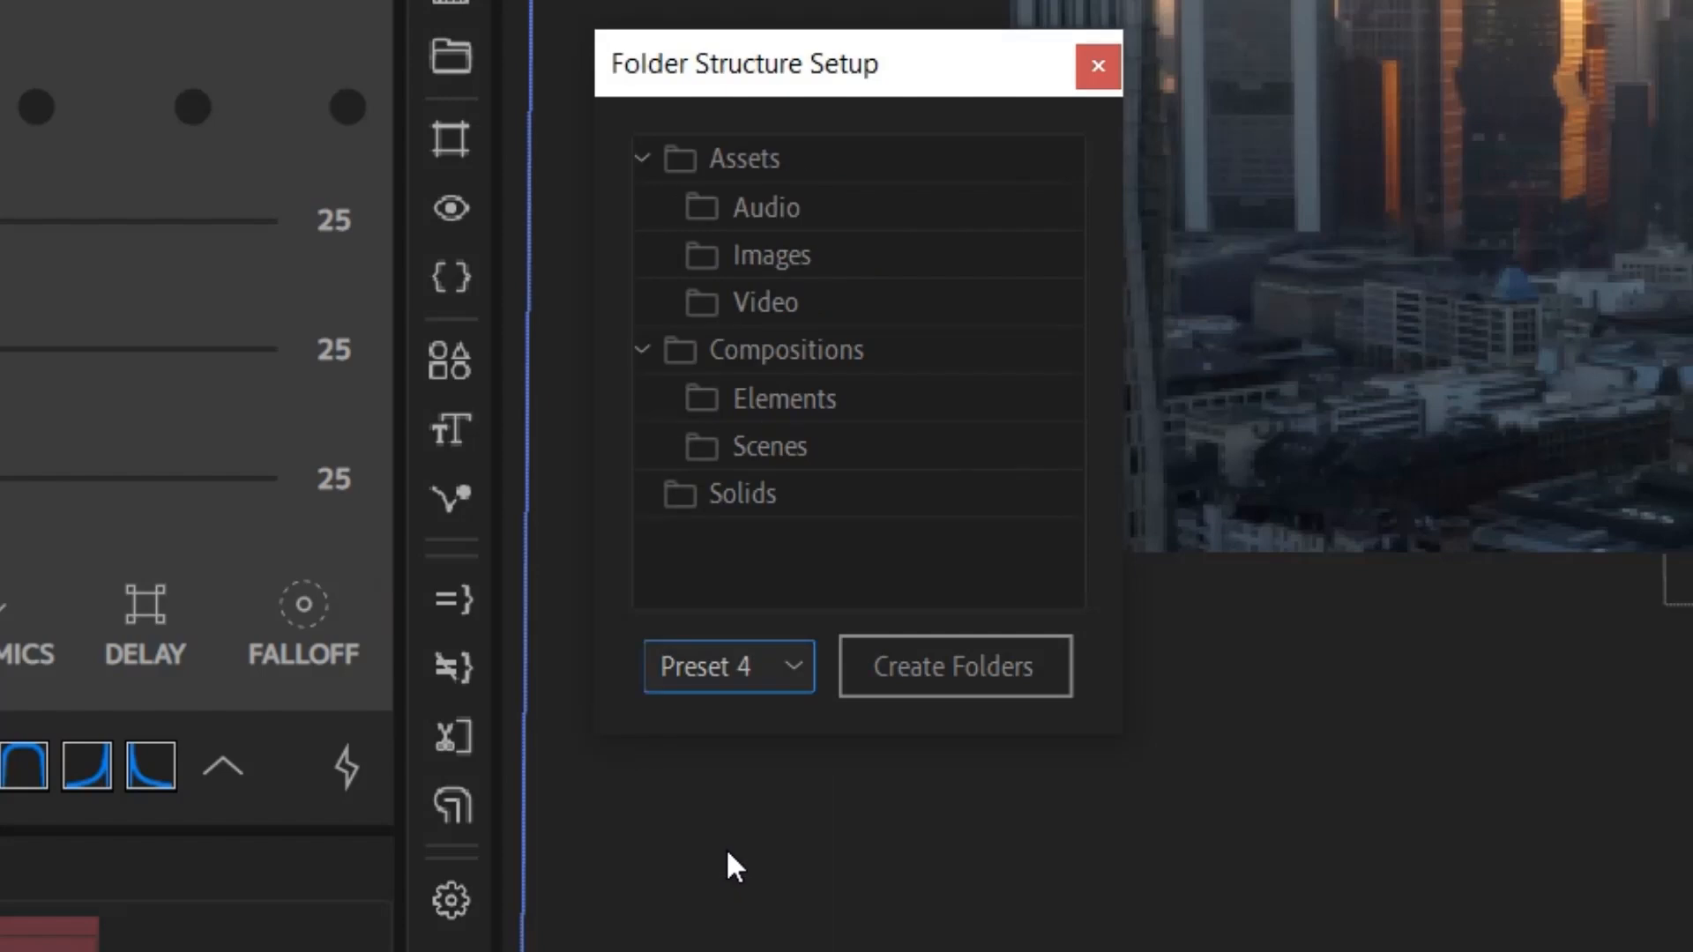
left_click(738, 669)
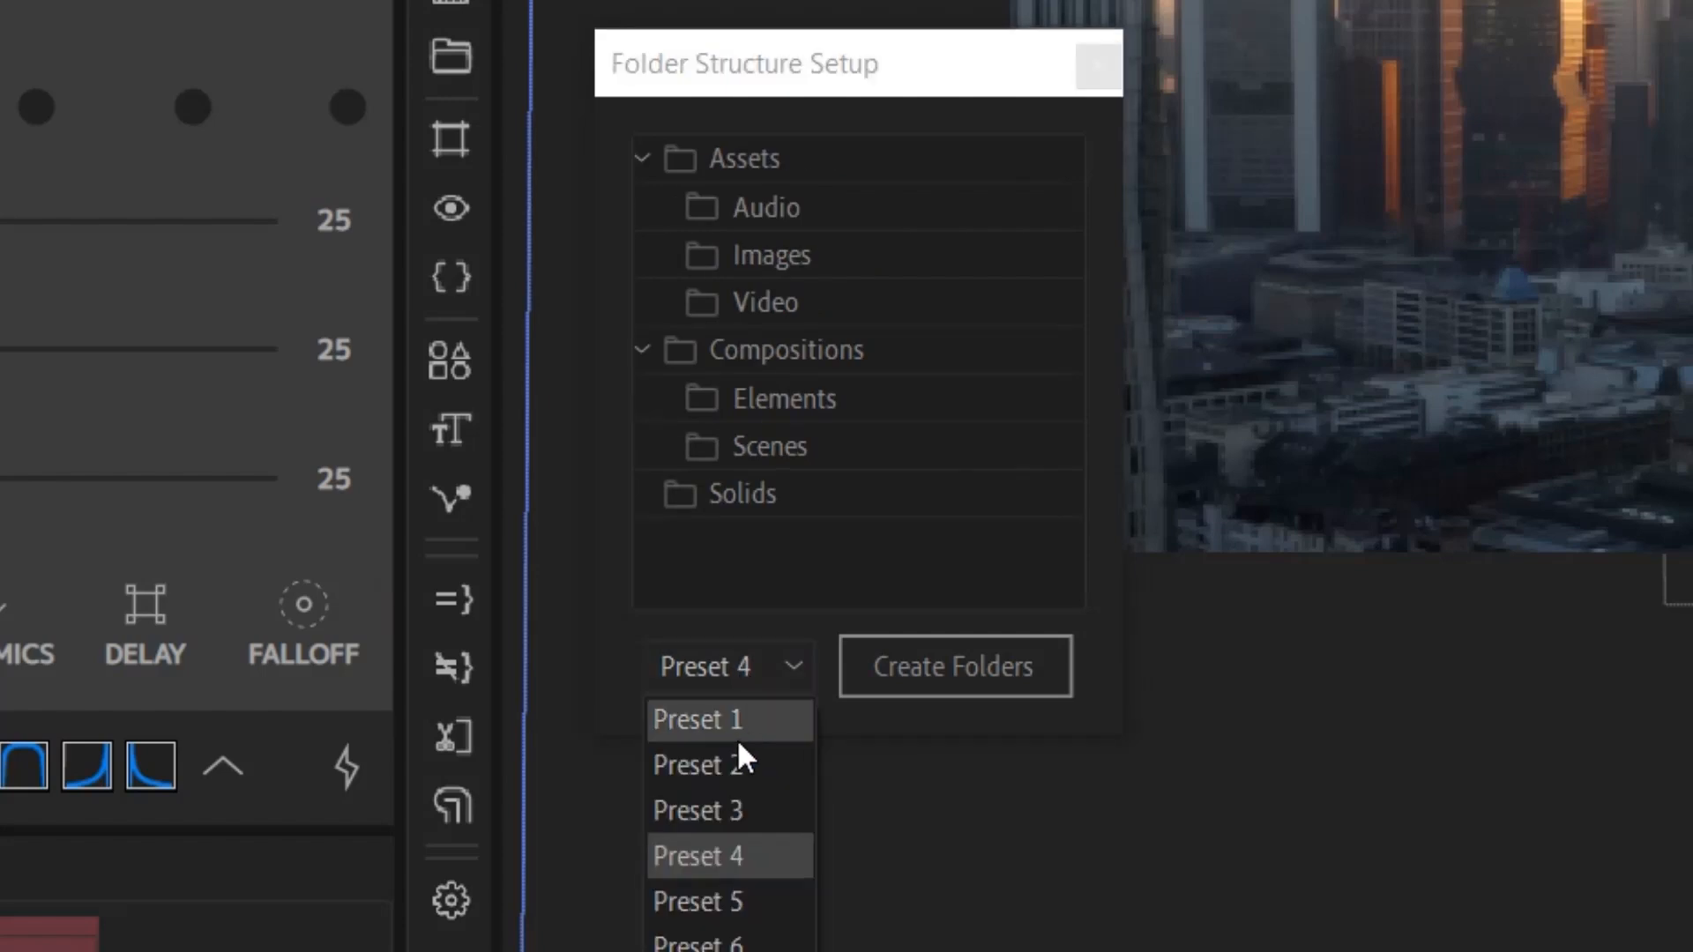
left_click(732, 900)
left_click(735, 670)
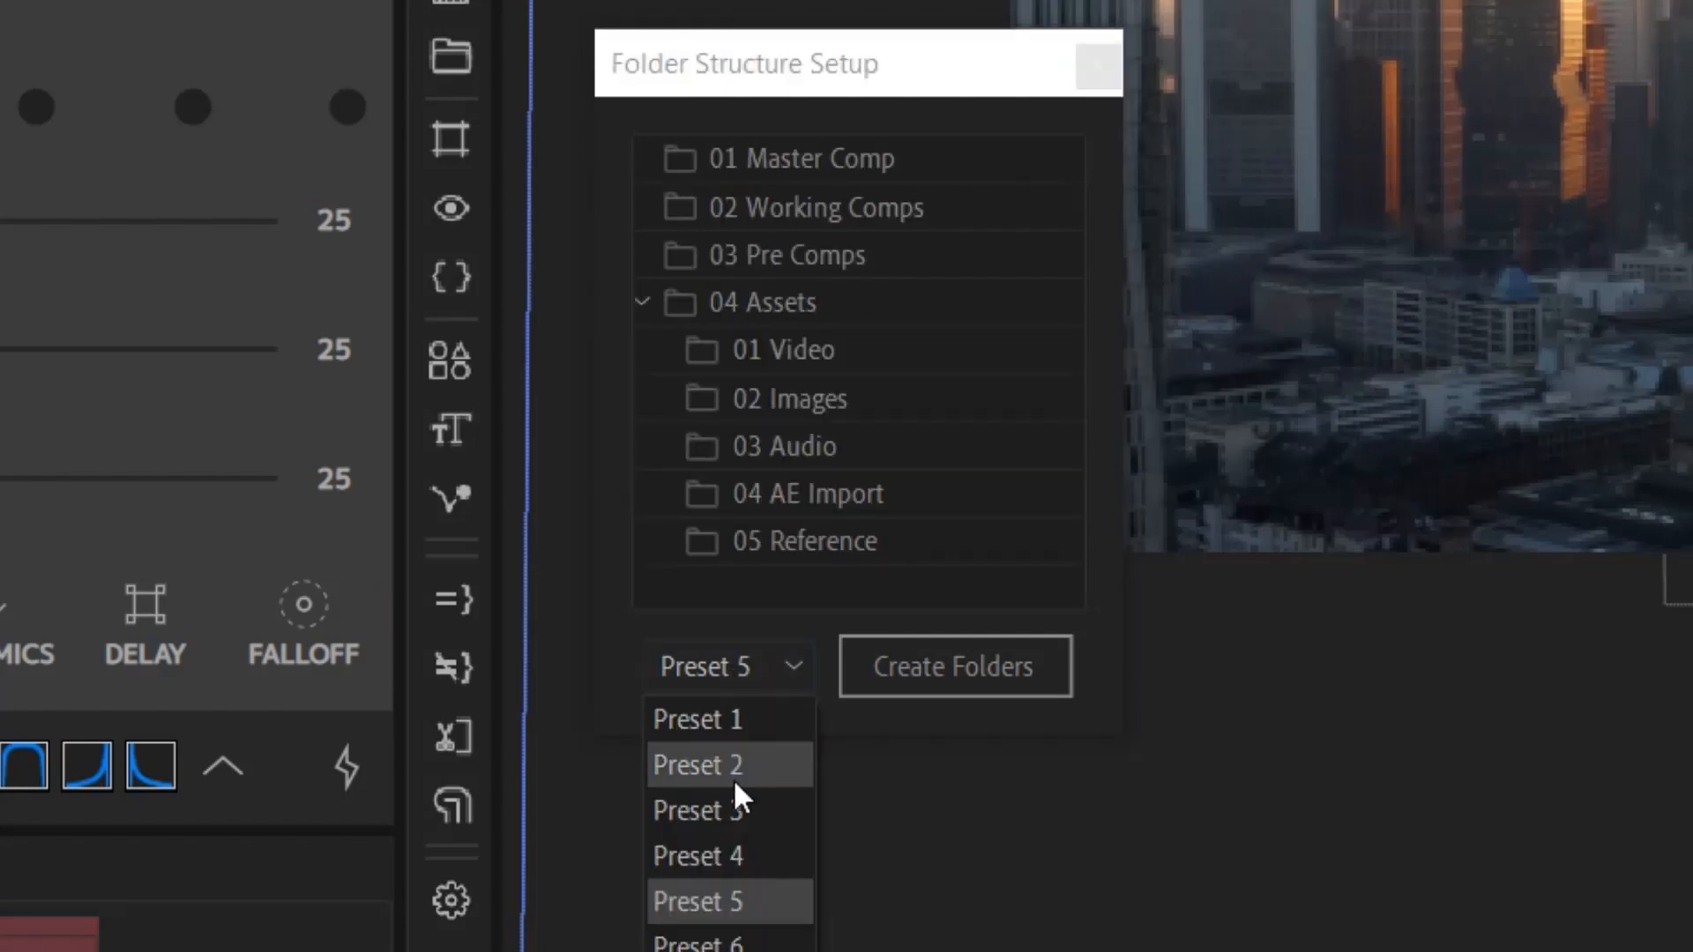
left_click(727, 946)
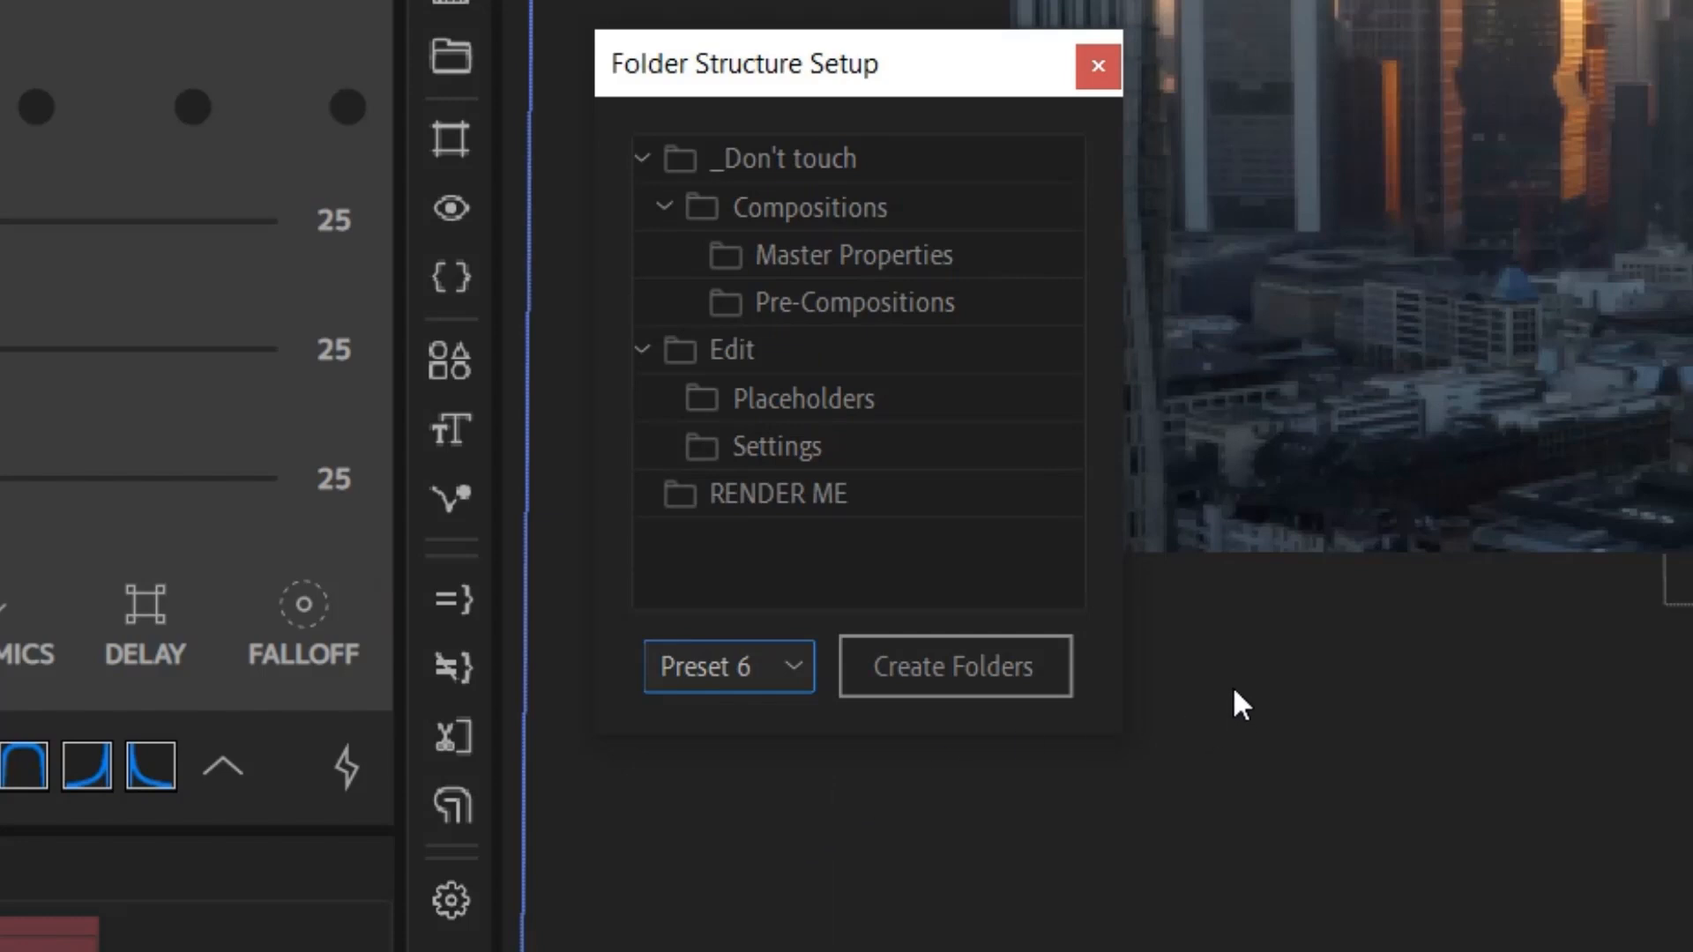